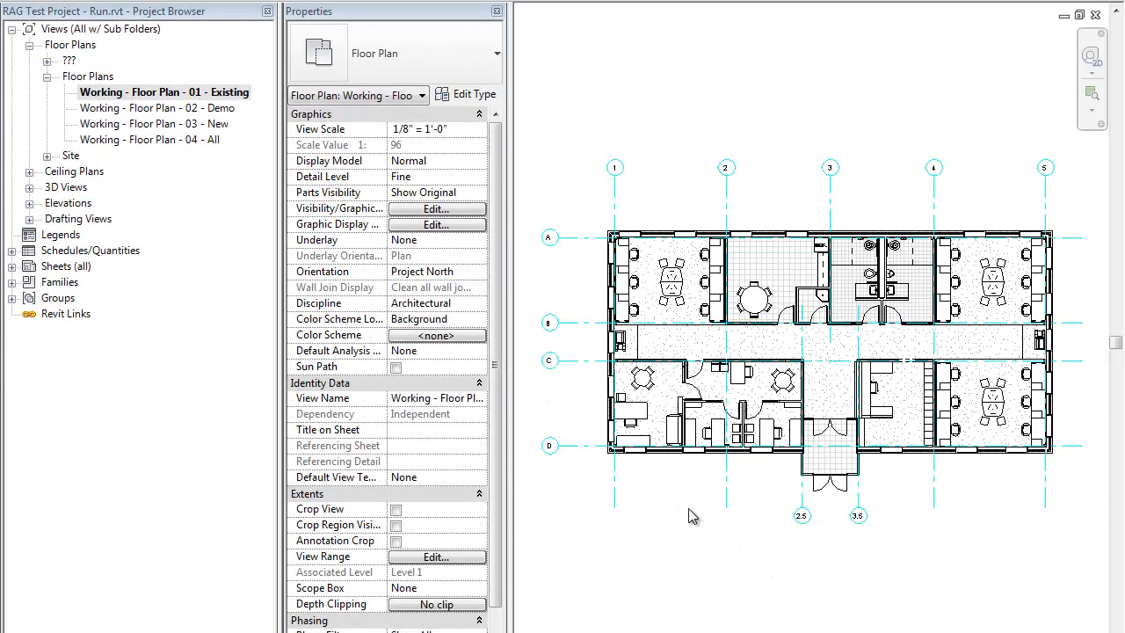
Step: Examine the furniture and wall layout around grids 1 and 2 in the 01 - Existing floor plan
scroll(678, 307, up, 5)
scroll(703, 307, down, 3)
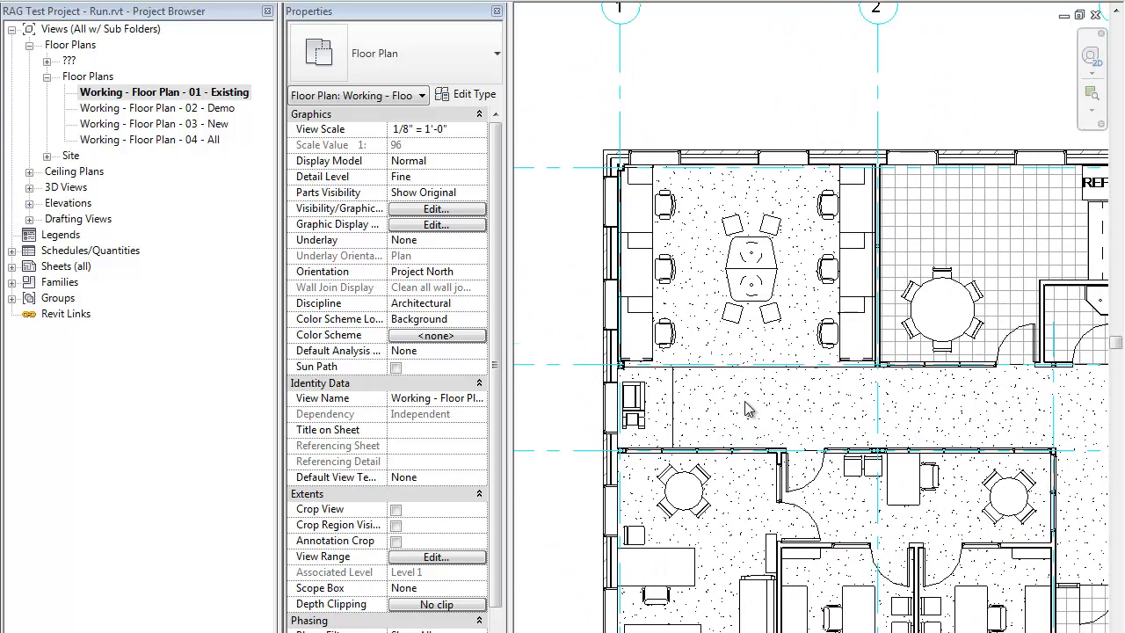
scroll(684, 323, up, 3)
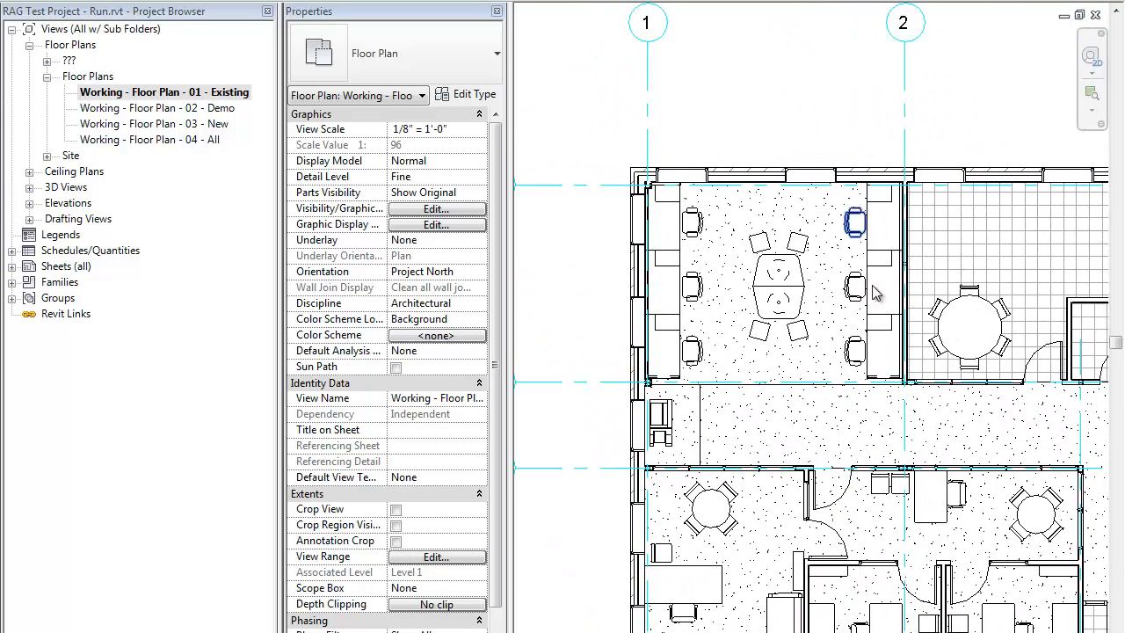
middle_drag(771, 299, 736, 325)
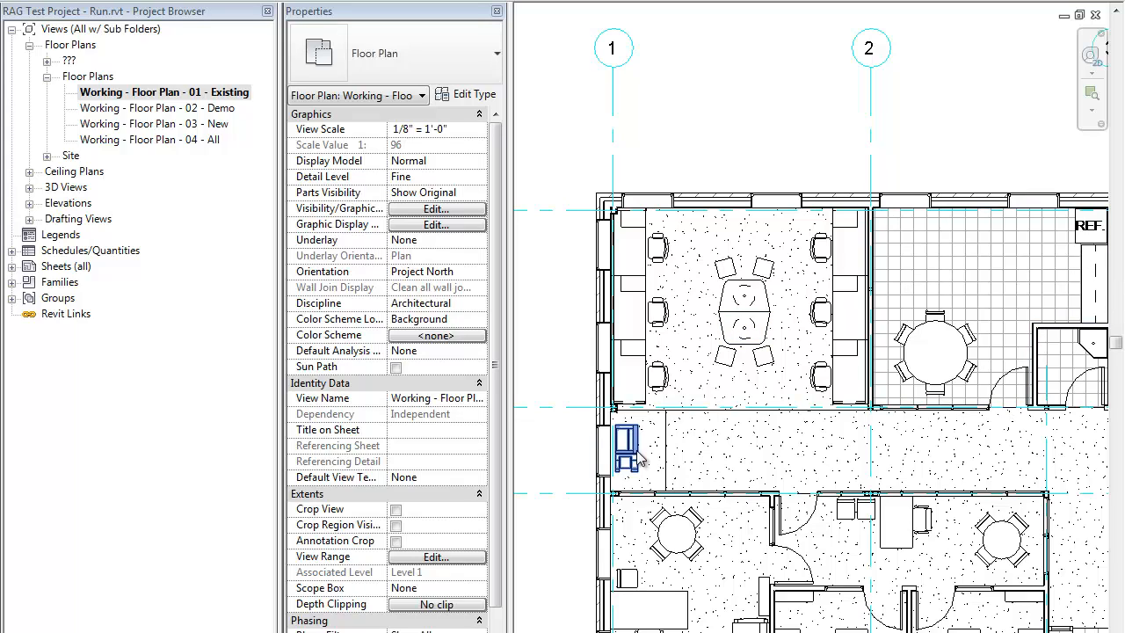
middle_drag(754, 447, 748, 473)
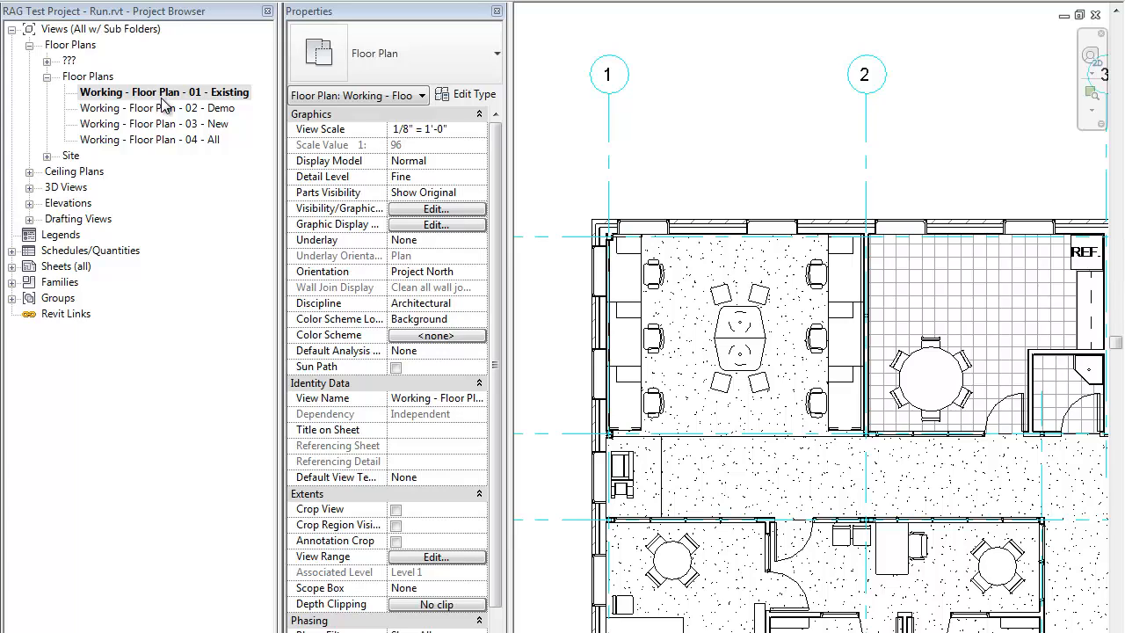
mouse_move(870, 433)
mouse_down()
mouse_move(803, 431)
mouse_move(776, 450)
mouse_move(777, 518)
mouse_up()
Step: Open the Working - Floor Plan - 02 - Demo view and inspect the dashed demolished furniture and wall between grids 1 and 2
double_click(158, 109)
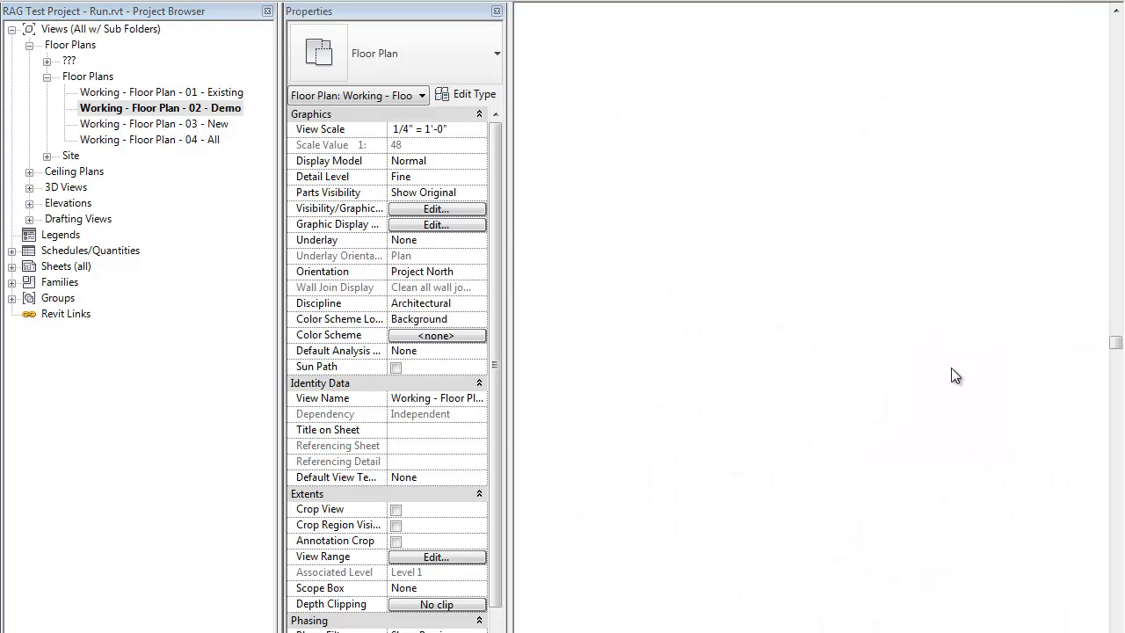
scroll(810, 356, up, 4)
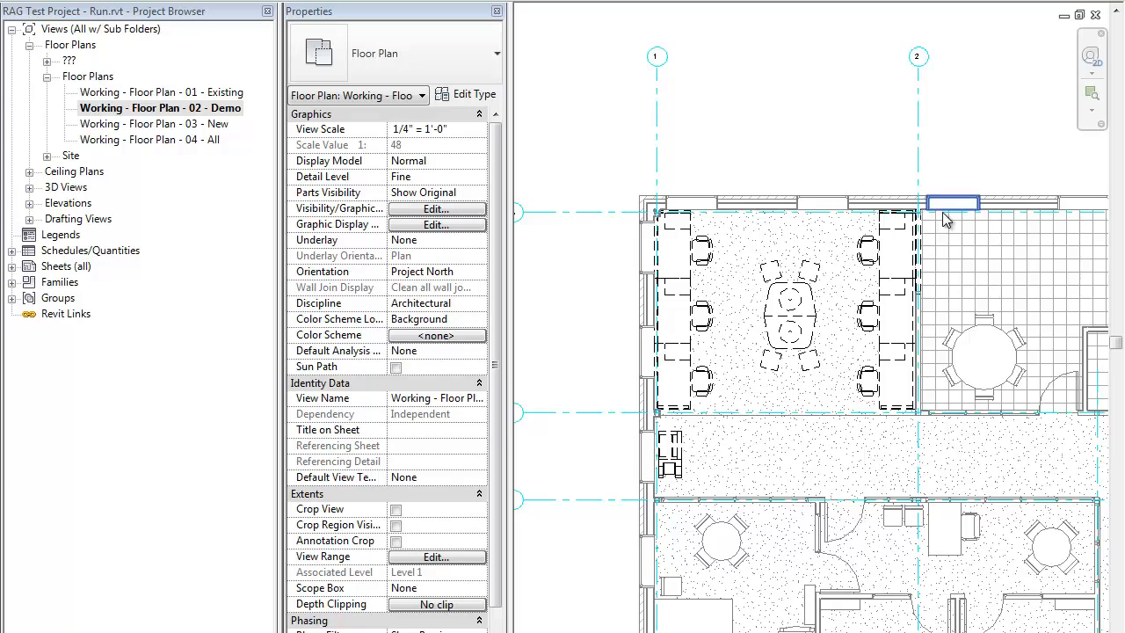
scroll(944, 213, up, 3)
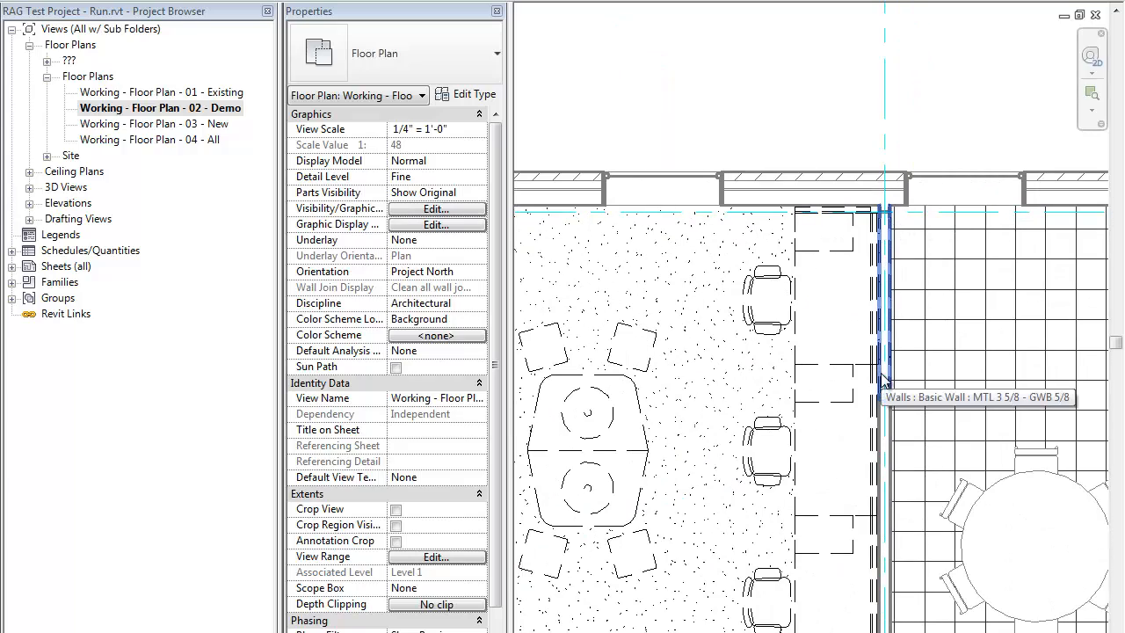
middle_drag(758, 382, 972, 263)
scroll(972, 262, down, 1)
scroll(972, 268, down, 2)
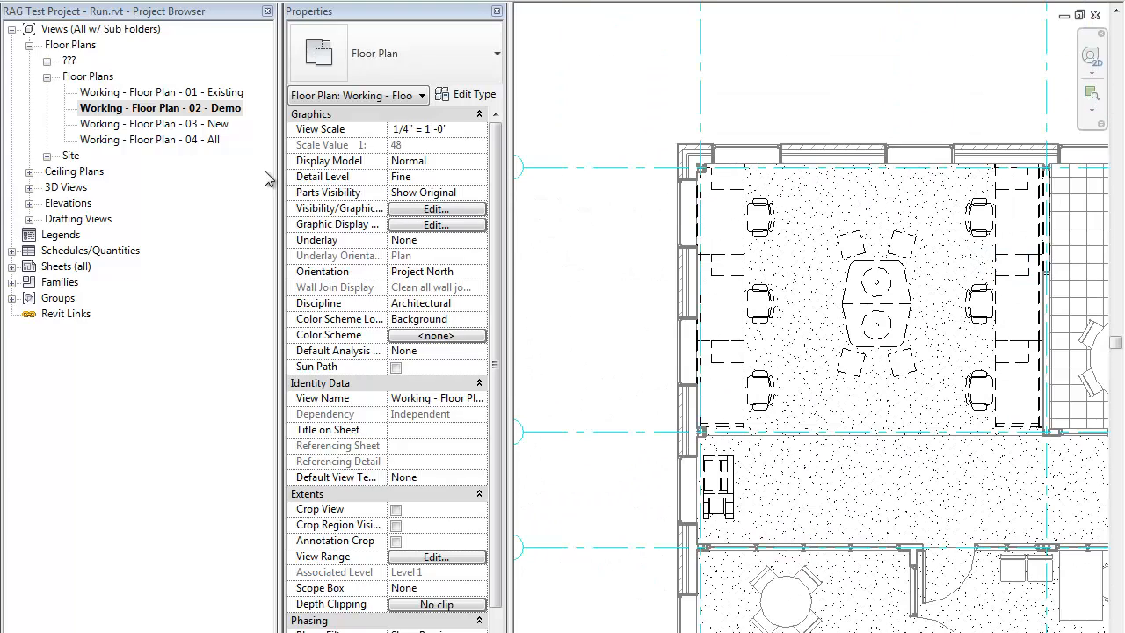
Step: Open the Working - Floor Plan - 03 - New view and inspect the new conference room layout between grids 1 and 2
click(173, 125)
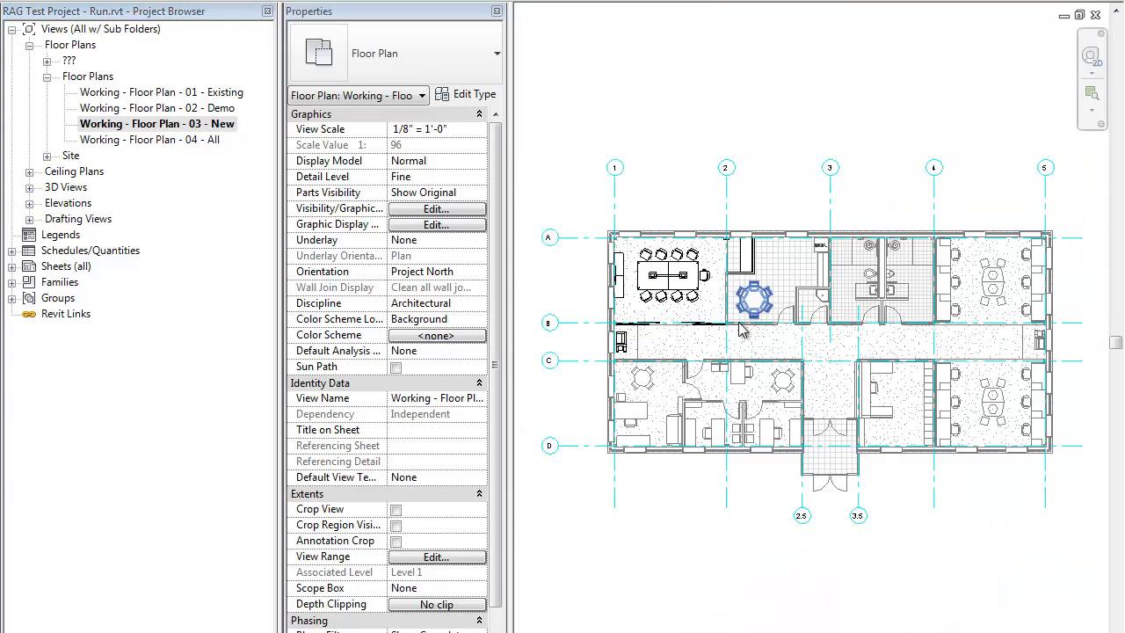
scroll(751, 329, up, 4)
scroll(747, 312, up, 1)
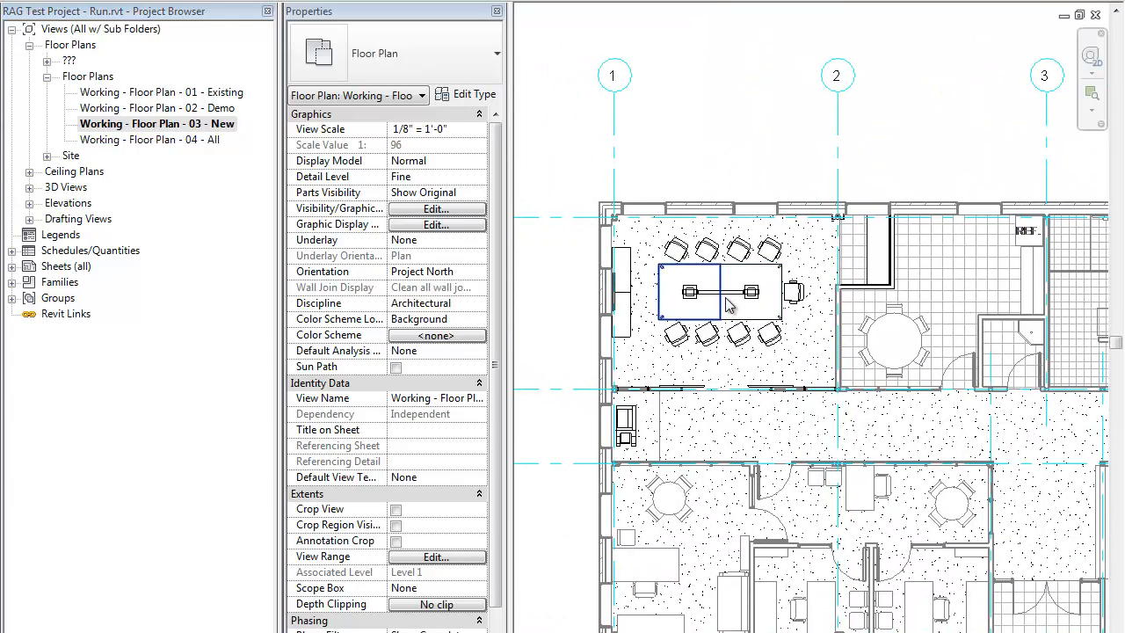
scroll(721, 302, up, 1)
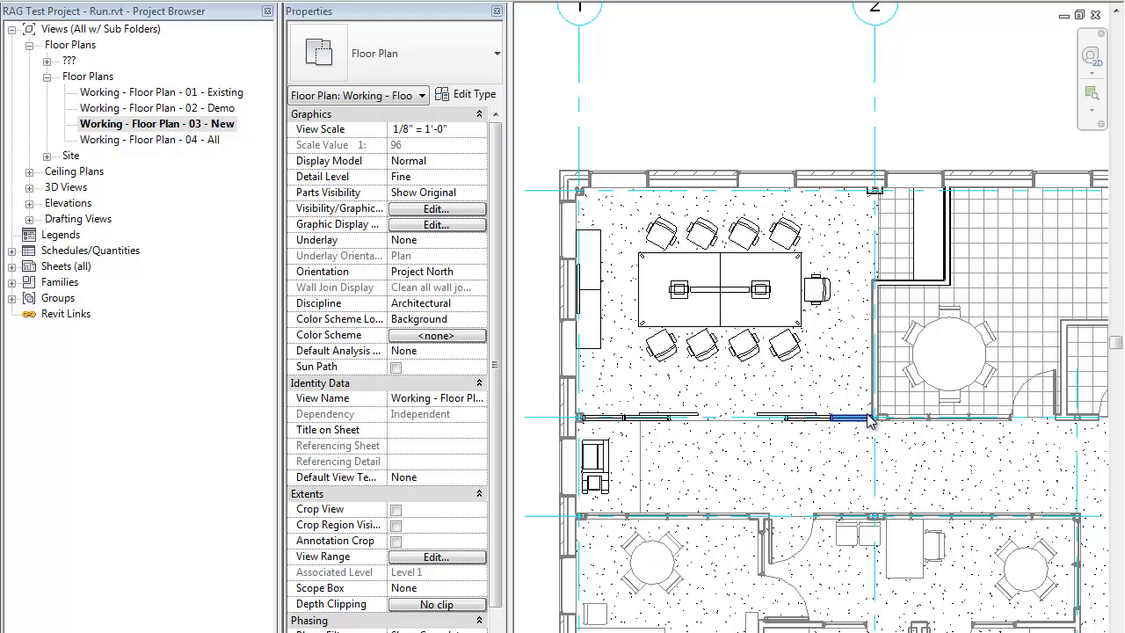
Step: Rename the 04 - All floor plan view as Working - Floor Plan - 07 - All
click(189, 140)
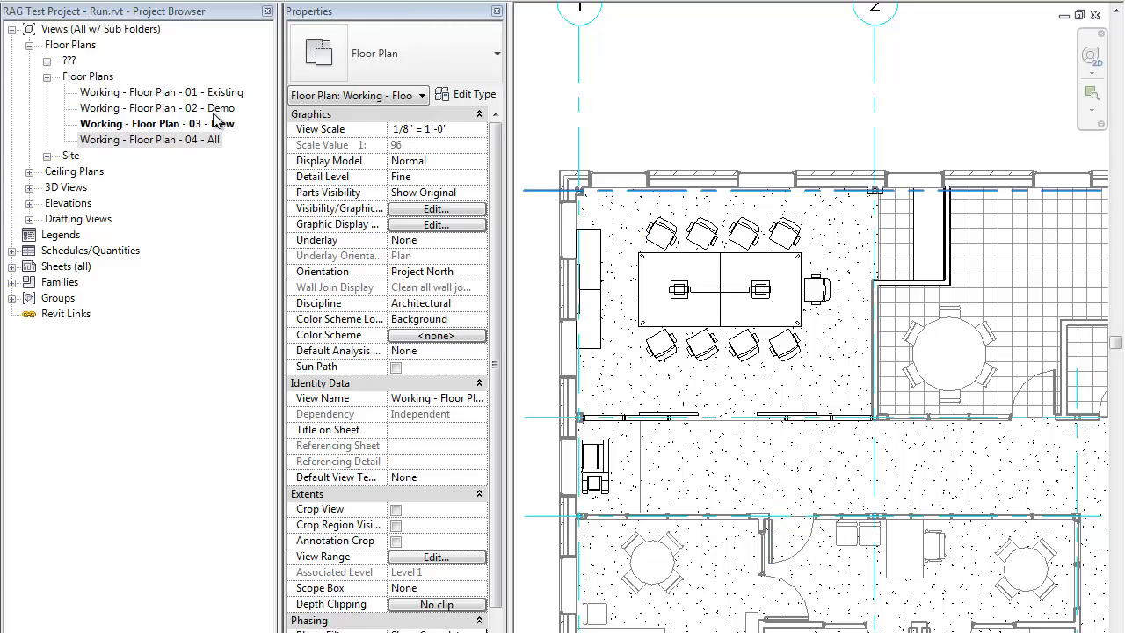
click(180, 142)
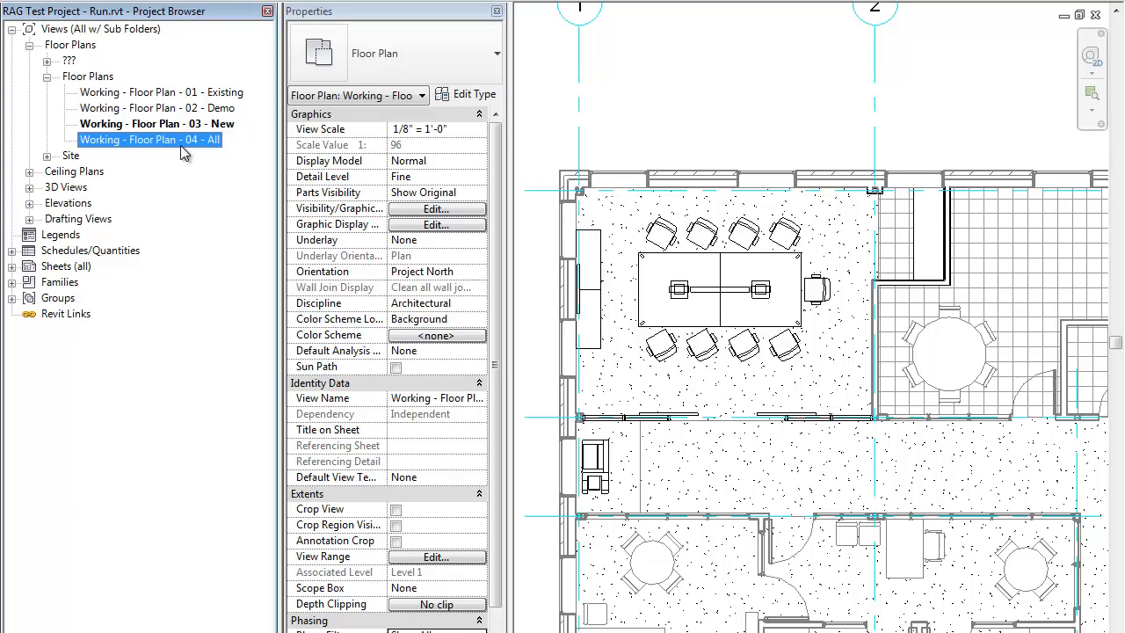
right_click(180, 145)
click(220, 427)
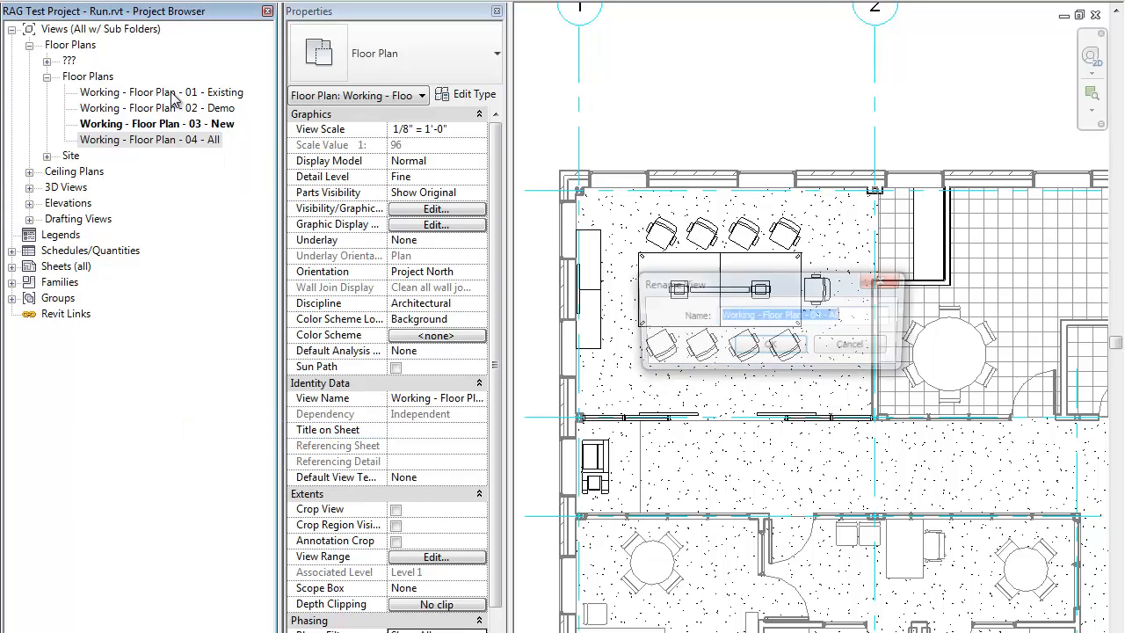
click(822, 315)
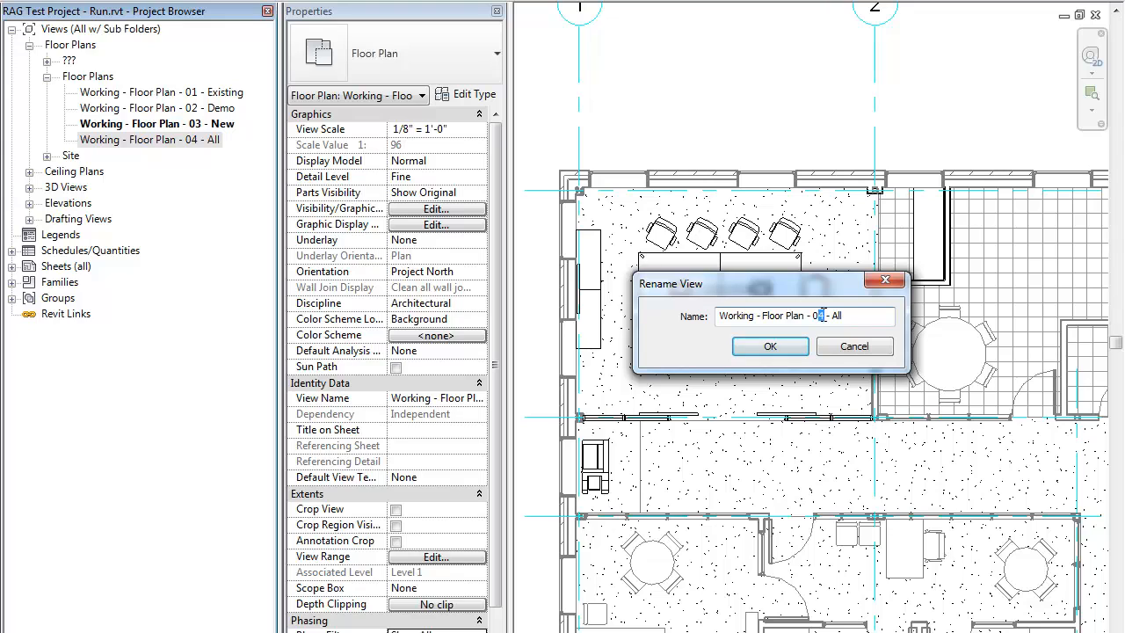
click(777, 347)
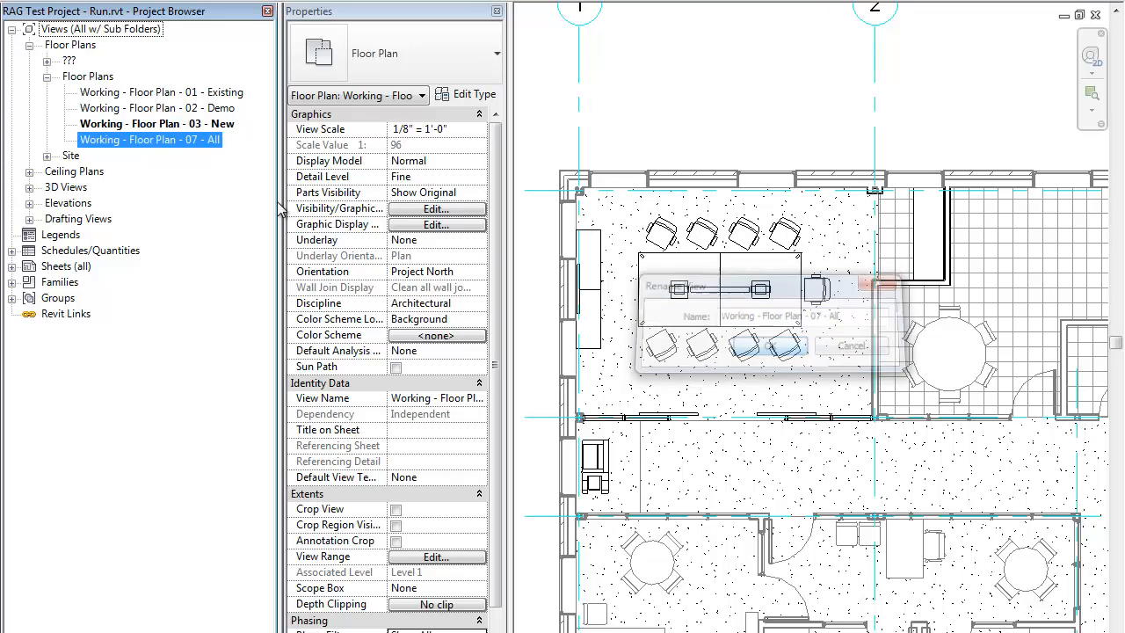
Step: Rename the 03 - New floor plan view as Working - Floor Plan - 04 - New 1
click(200, 130)
right_click(201, 129)
click(224, 410)
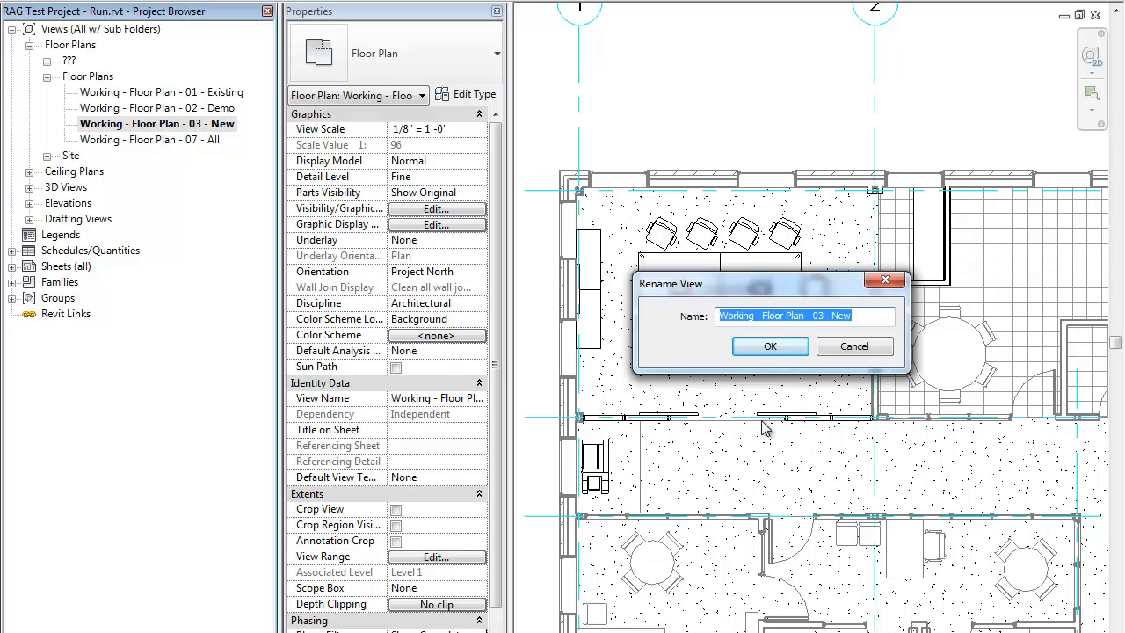
click(823, 317)
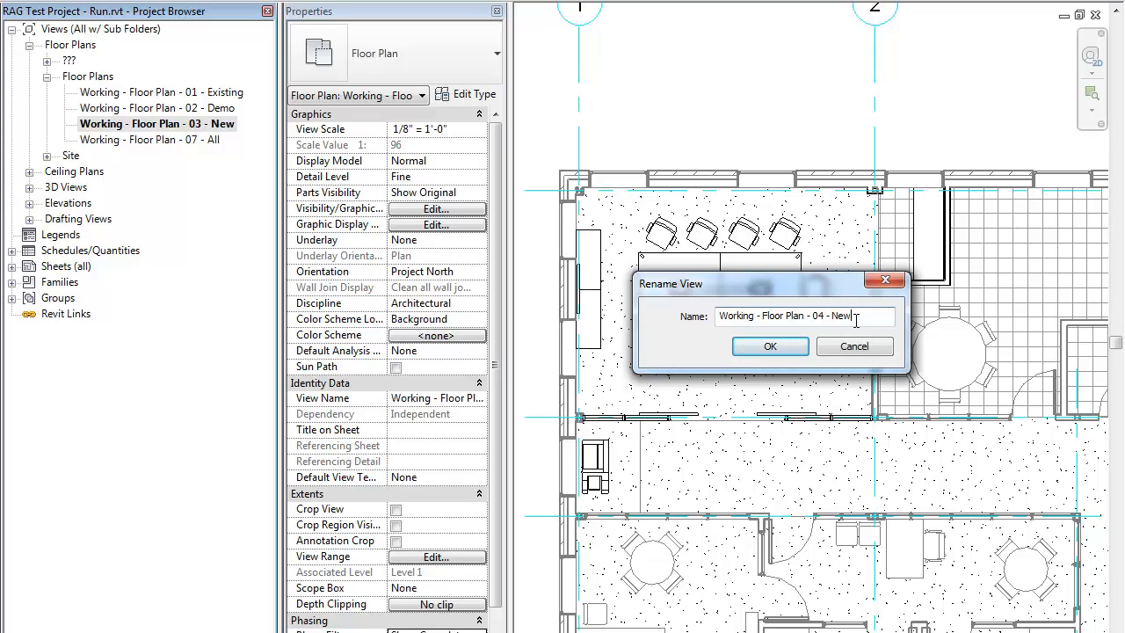
click(770, 346)
Step: Rename the 02 - Demo floor plan view as Working - Floor Plan - 03 - Demo
right_click(181, 109)
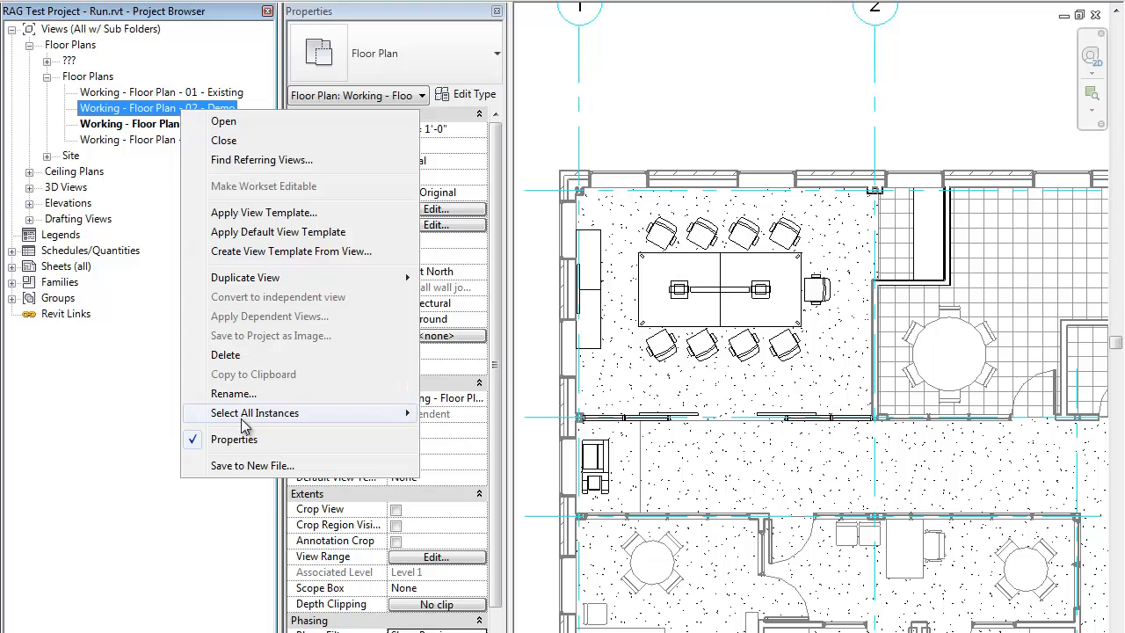
click(234, 393)
click(824, 317)
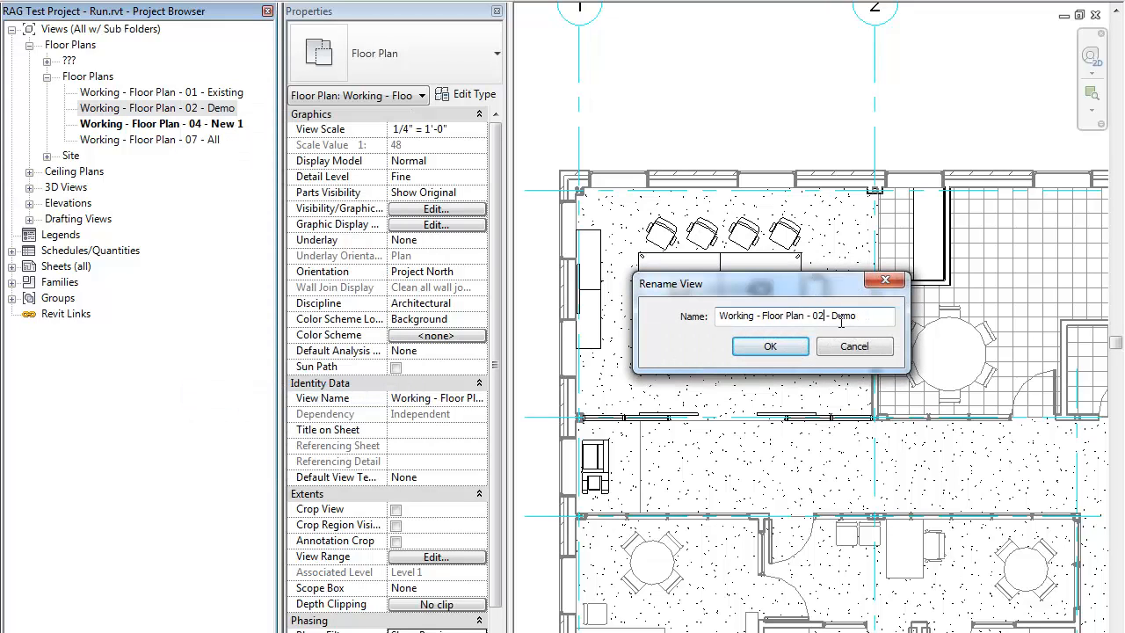
click(770, 347)
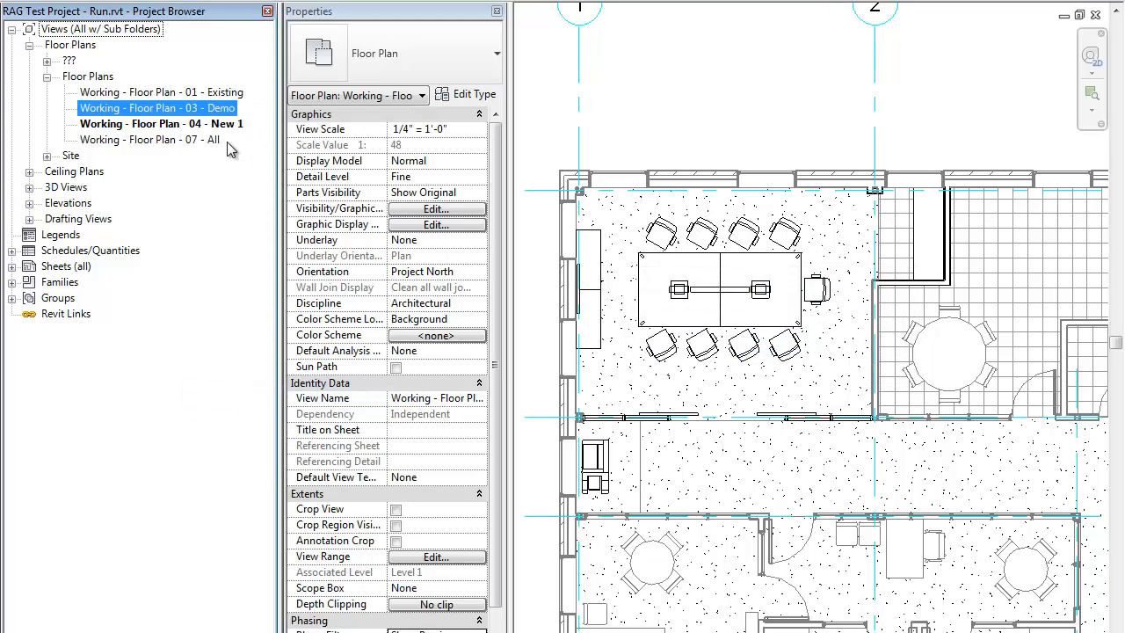
Step: Duplicate the Working - Floor Plan - 01 - Existing view
click(211, 93)
right_click(211, 93)
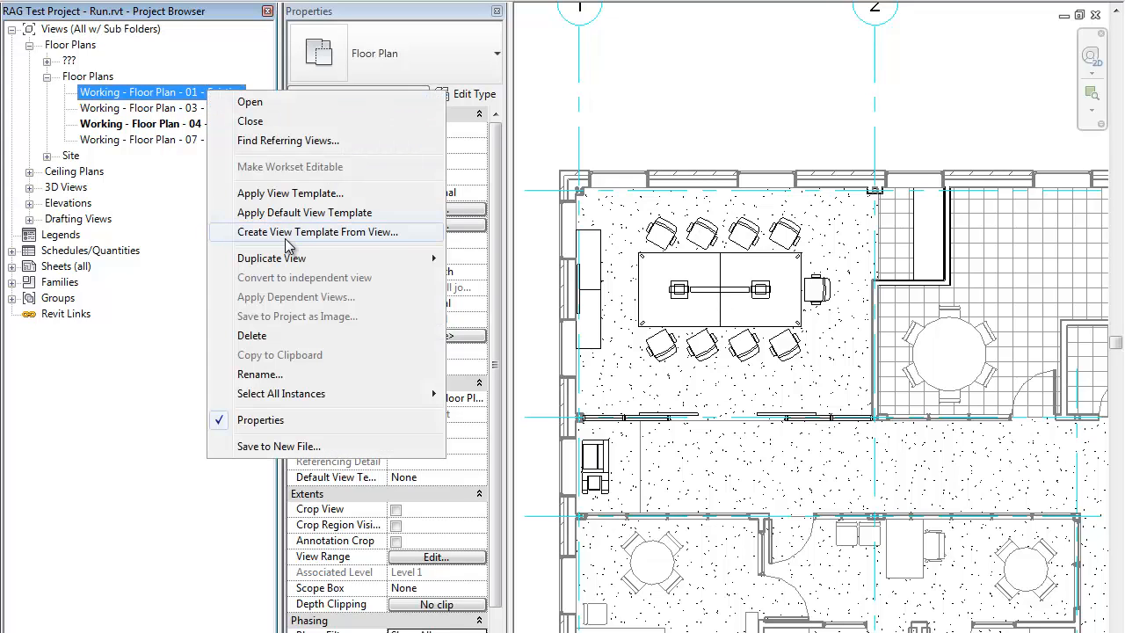
mouse_move(290, 260)
click(163, 267)
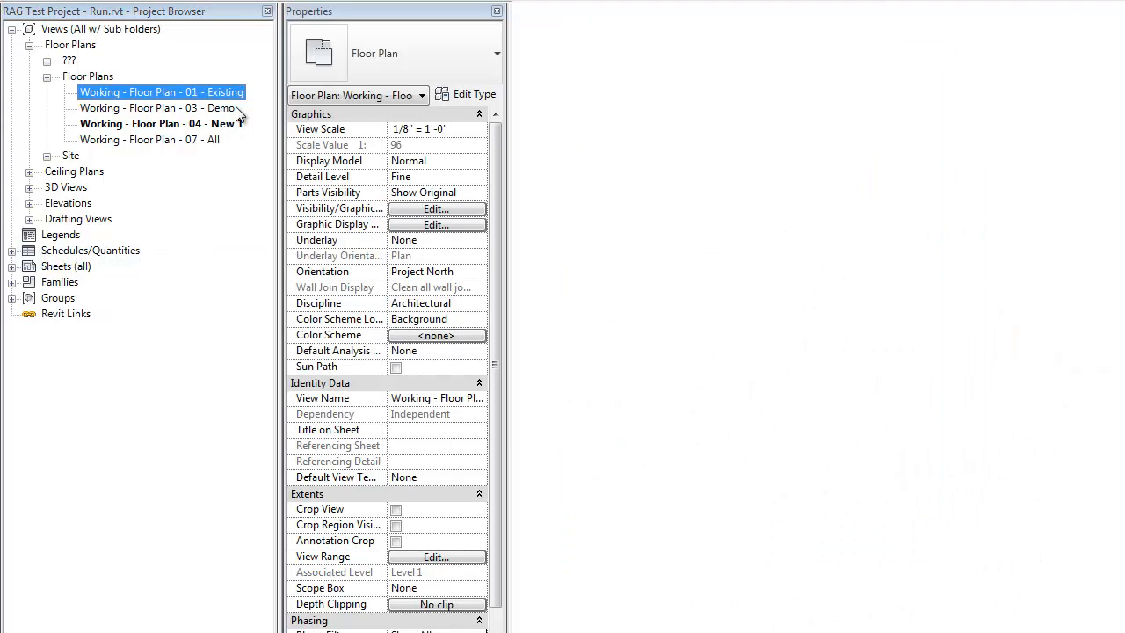
Step: Rename the copy of the 01 - Existing view as Working - Floor Plan - 02 - Sceen
right_click(197, 93)
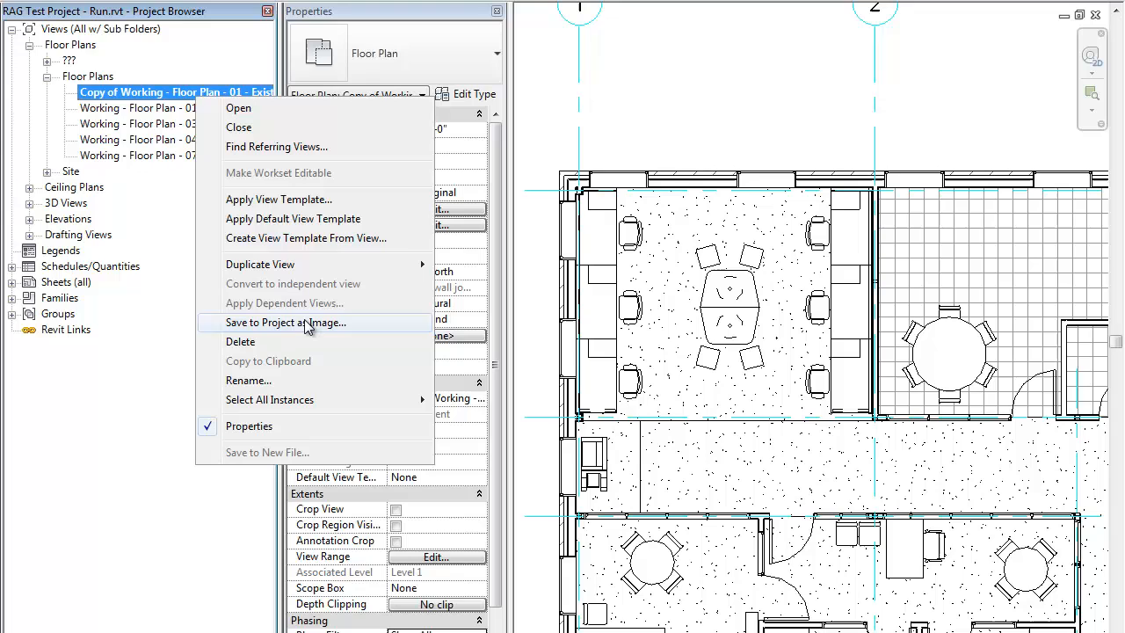
click(260, 380)
drag(747, 320, 593, 331)
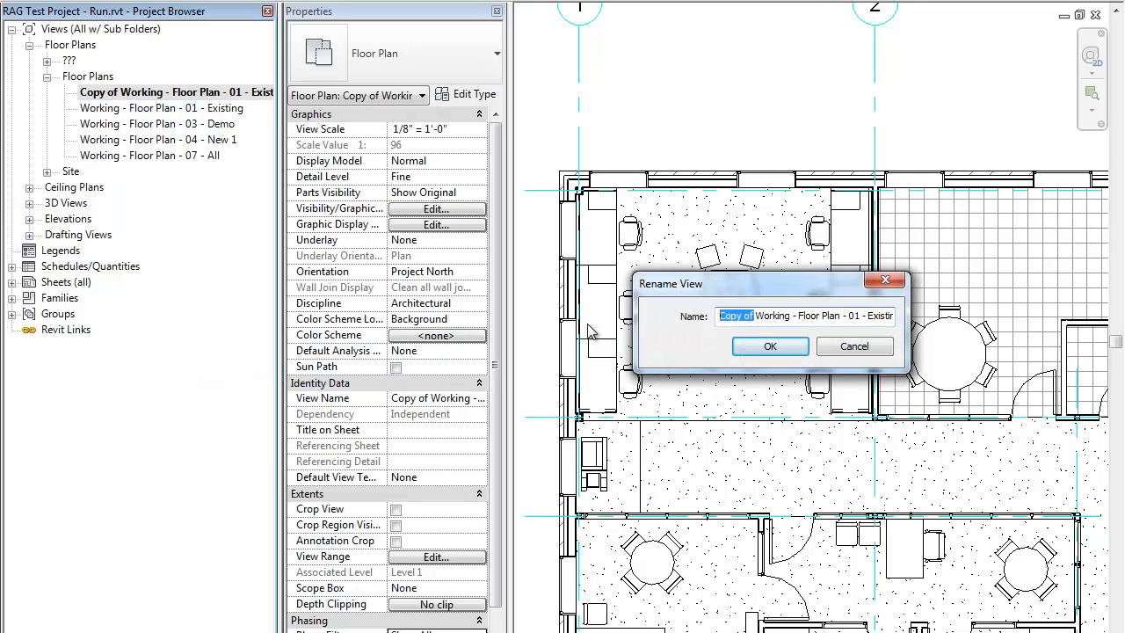
key(Delete)
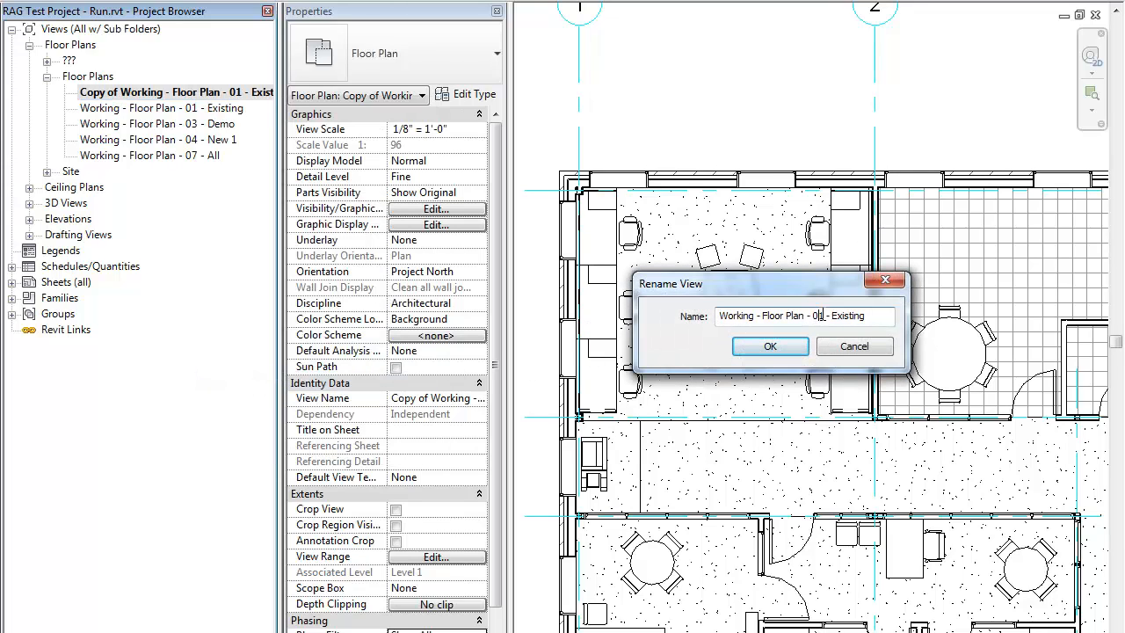
key(BackSpace)
text(2)
key(Right)
key(Right)
key(shift+End)
text(scee)
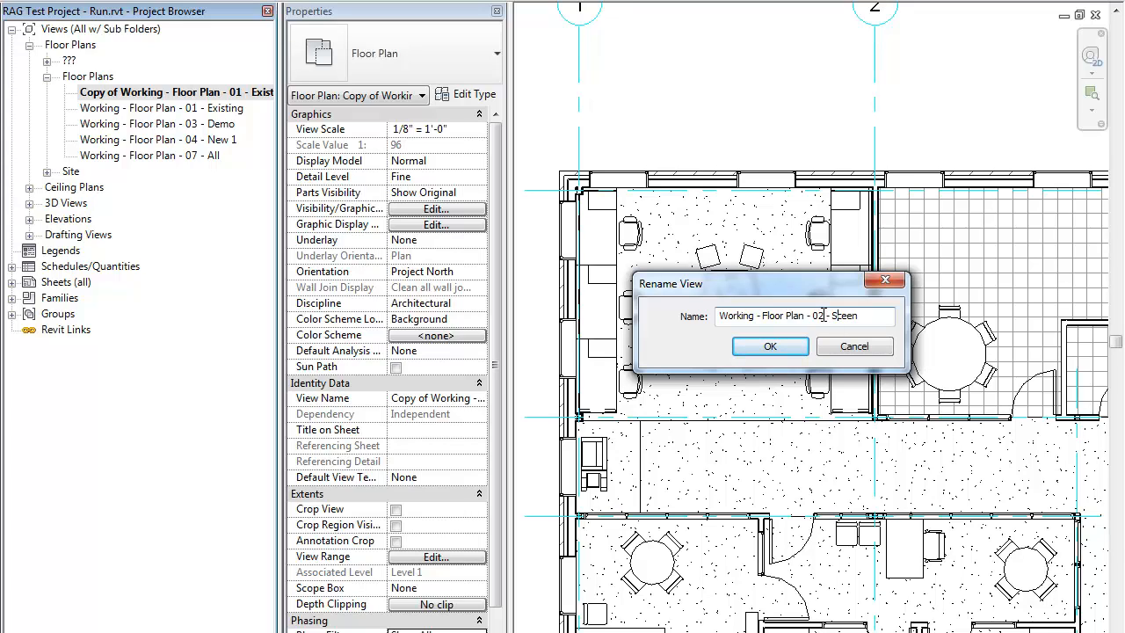
click(770, 345)
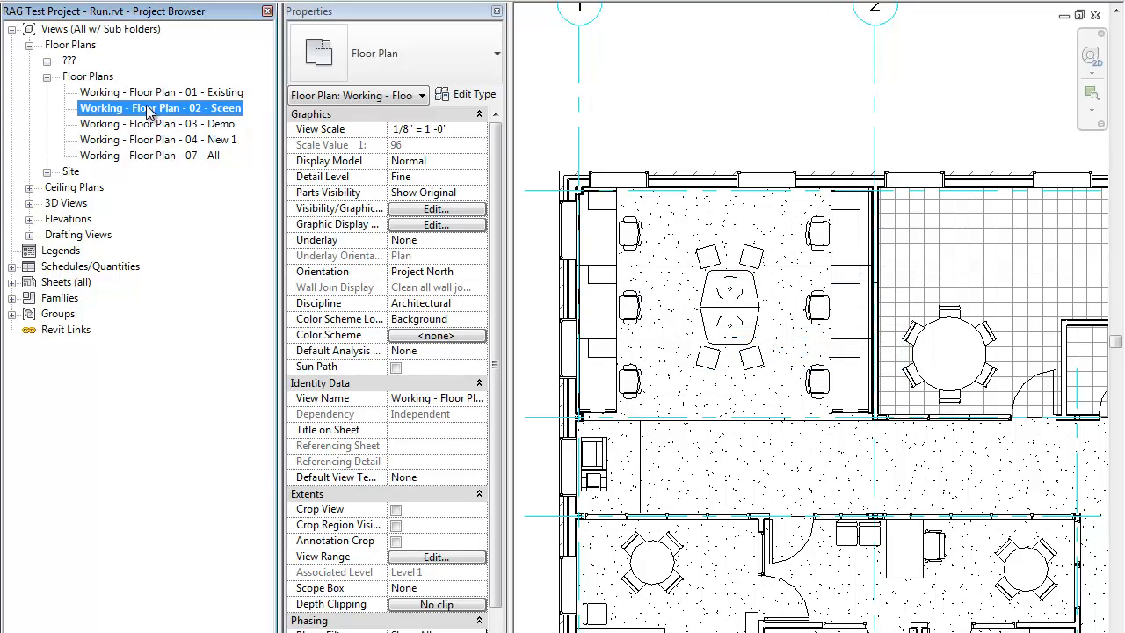
Step: Duplicate the Working - Floor Plan - 02 - Sceen view without detailing
right_click(147, 108)
mouse_move(245, 275)
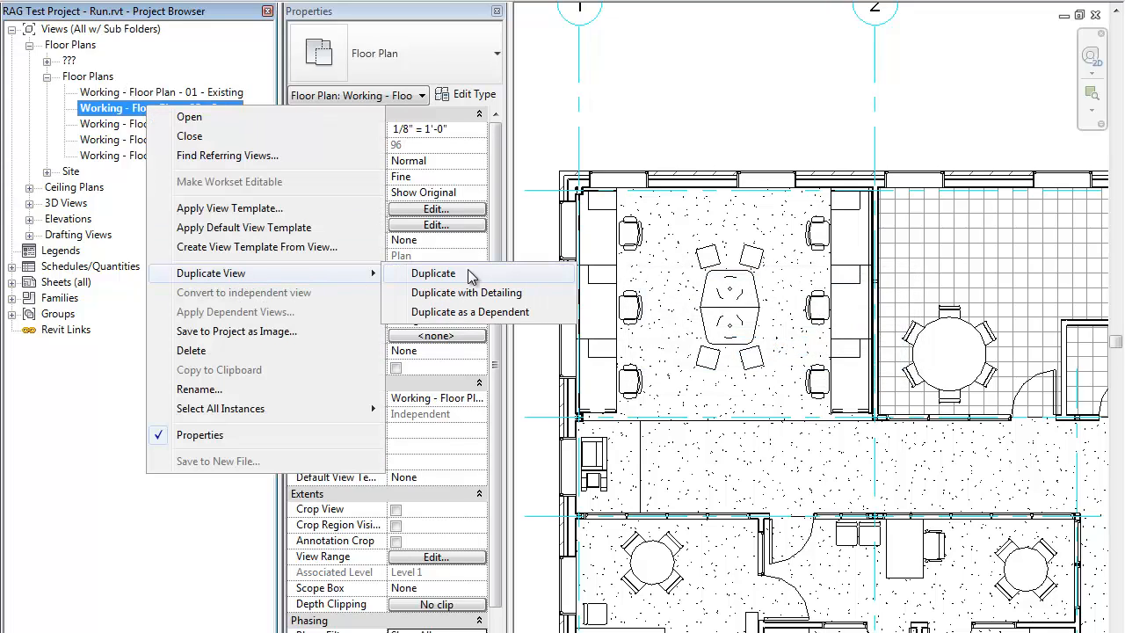
click(468, 276)
Step: Rename the copy of the 02 - Sceen view as Working - Floor Plan - 05 - Screen Demo
right_click(230, 105)
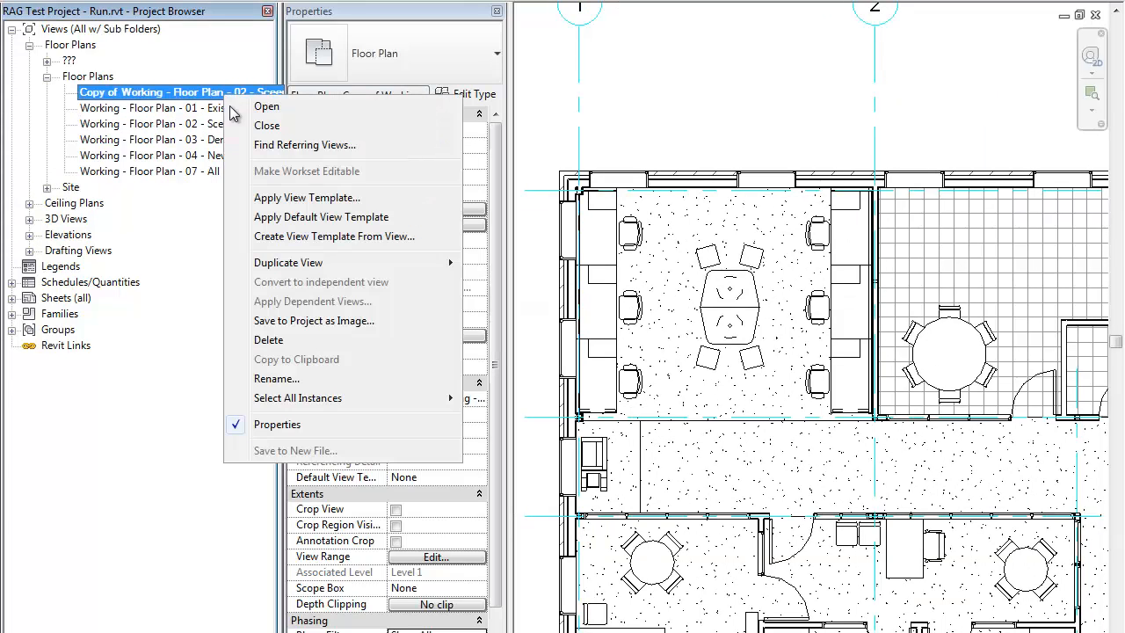
click(293, 378)
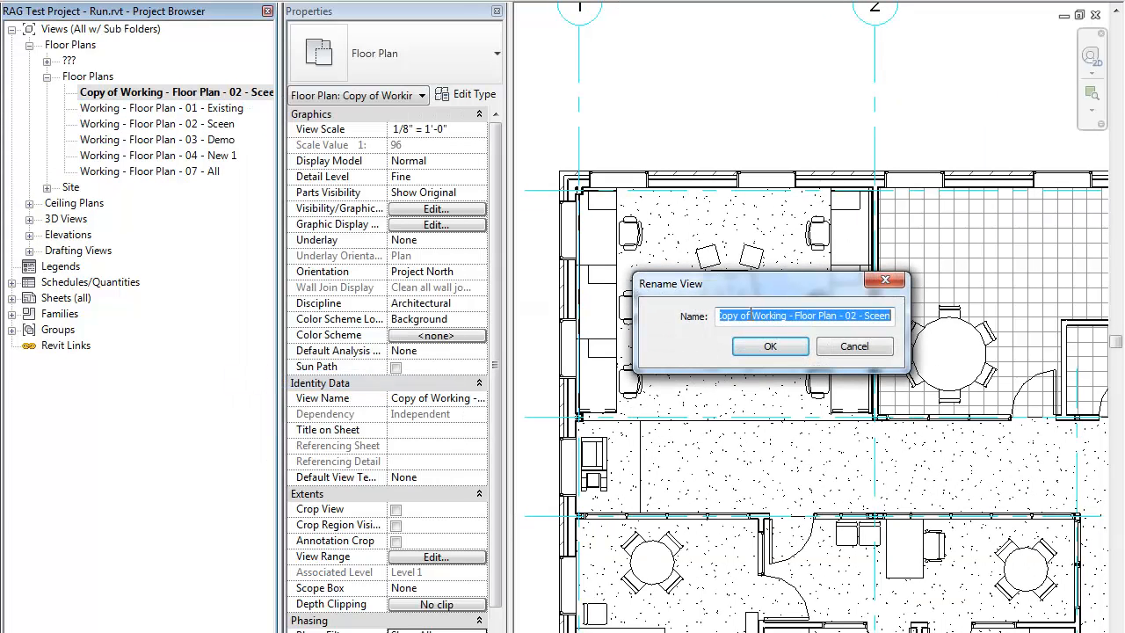
drag(749, 315, 719, 315)
key(BackSpace)
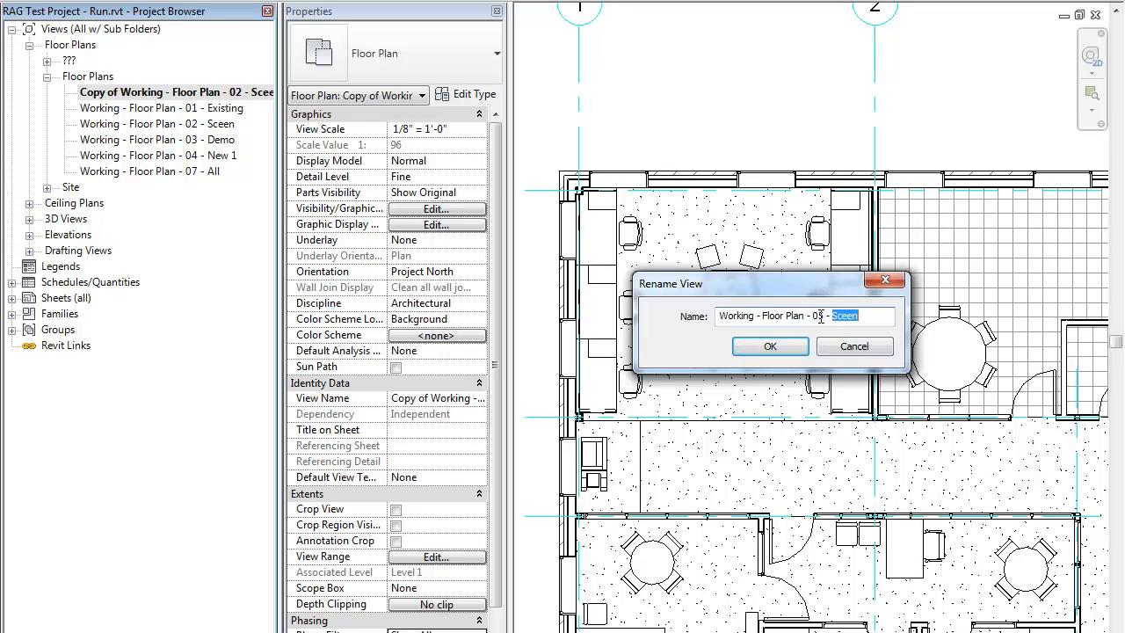
text(S)
click(789, 350)
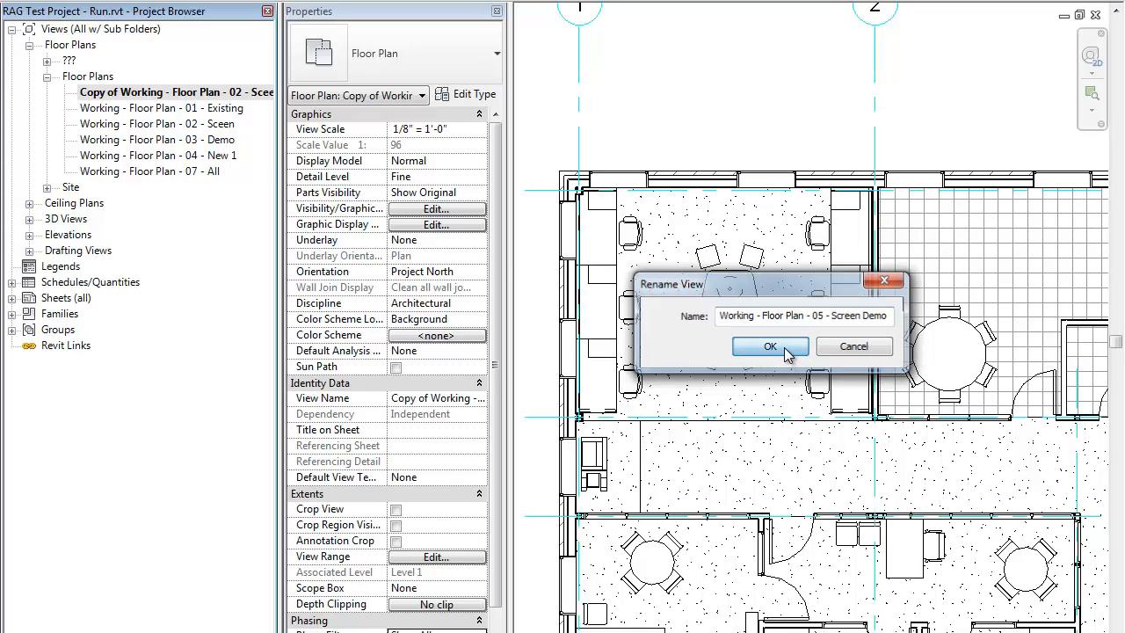
Step: Duplicate the Working - Floor Plan - 05 - Screen Demo view
right_click(228, 160)
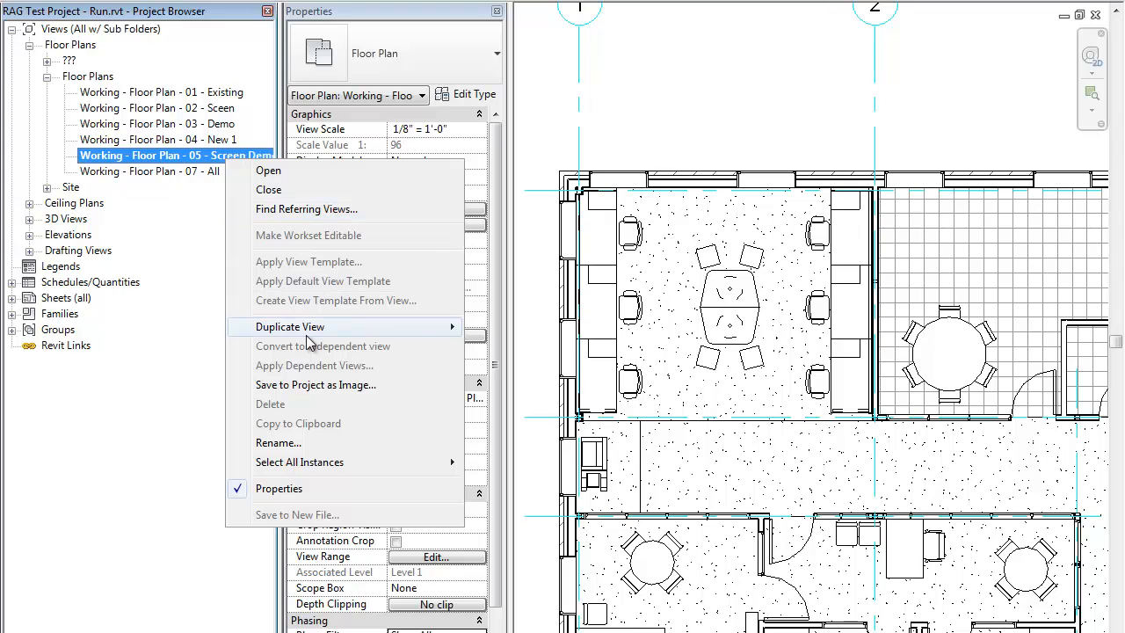
click(158, 333)
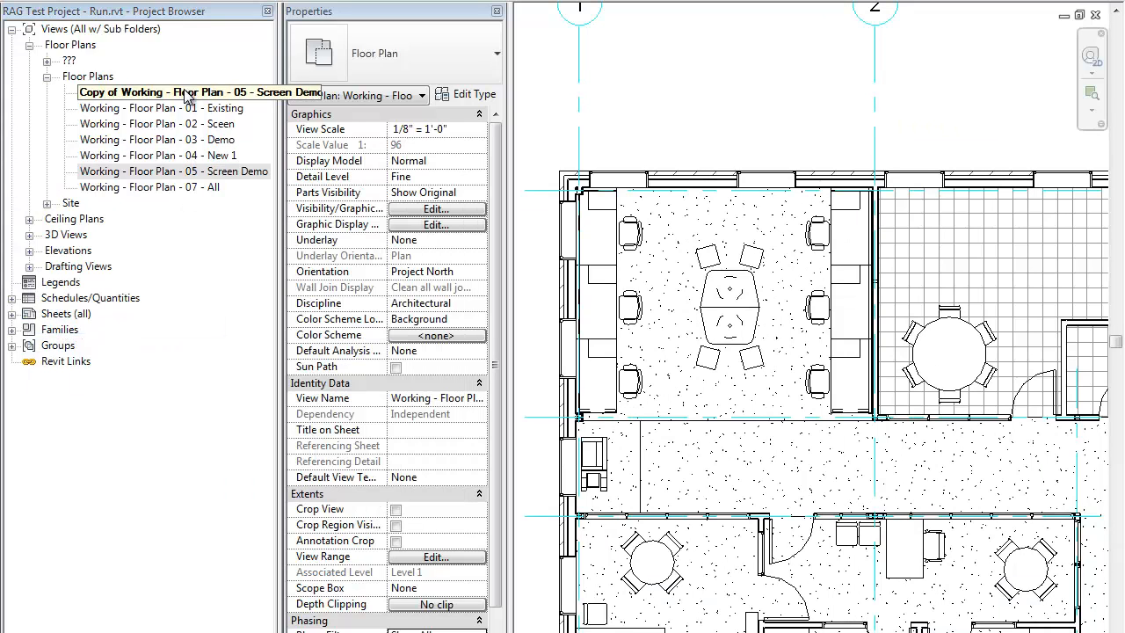
Step: Rename the copy of the 05 - Screen Demo view as Working - Floor Plan - 06 - New 2
right_click(186, 91)
click(239, 370)
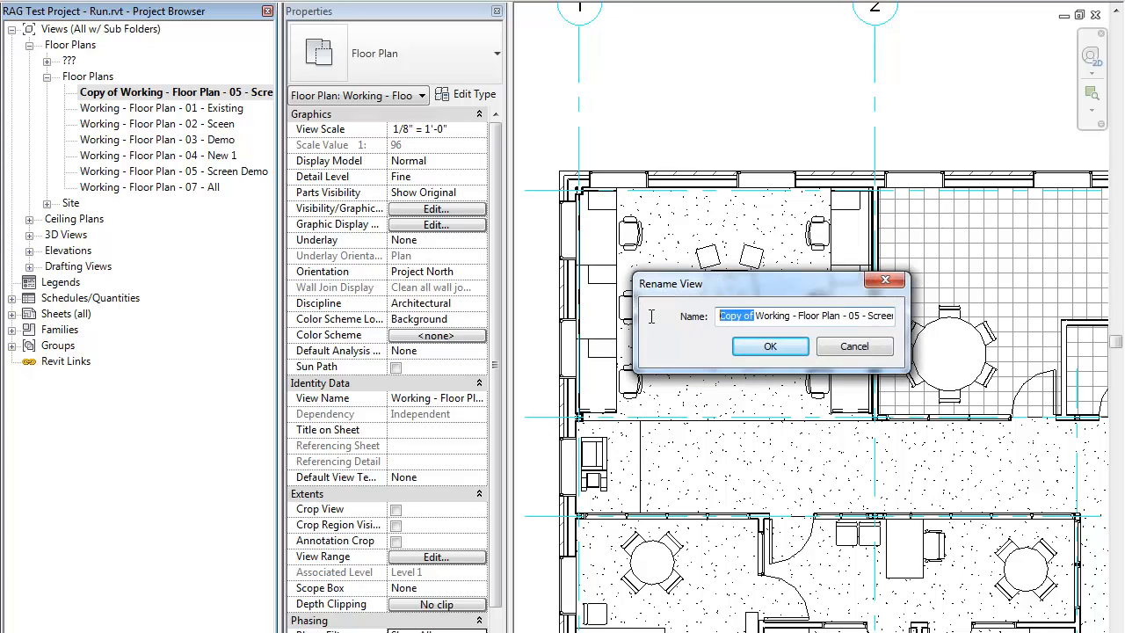
click(823, 317)
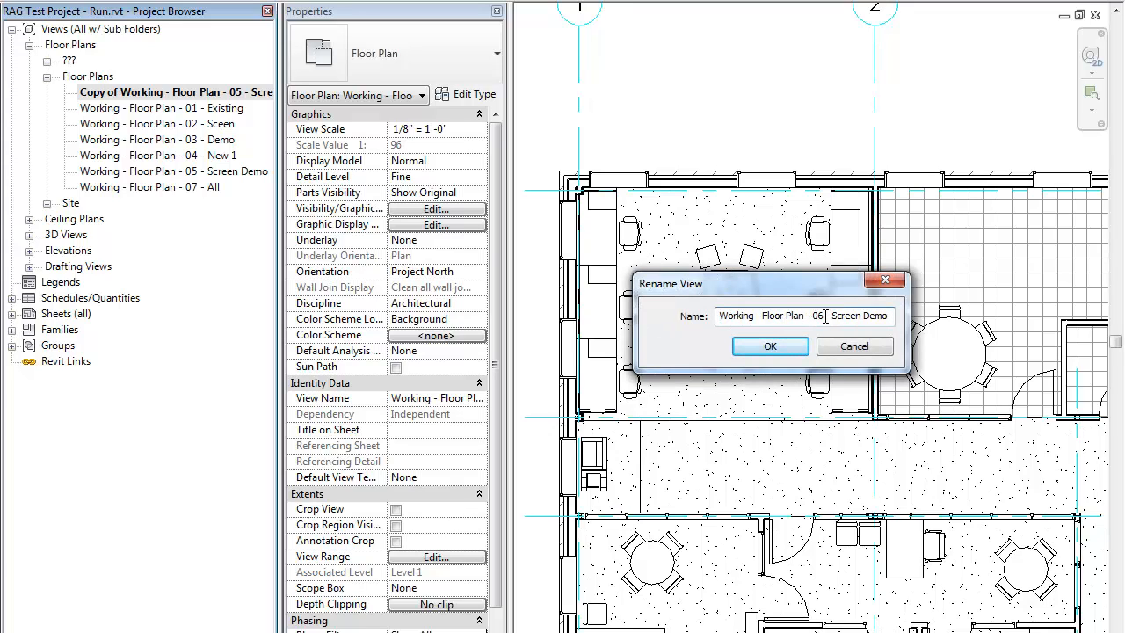
key(shift+End)
text(Ne)
click(779, 351)
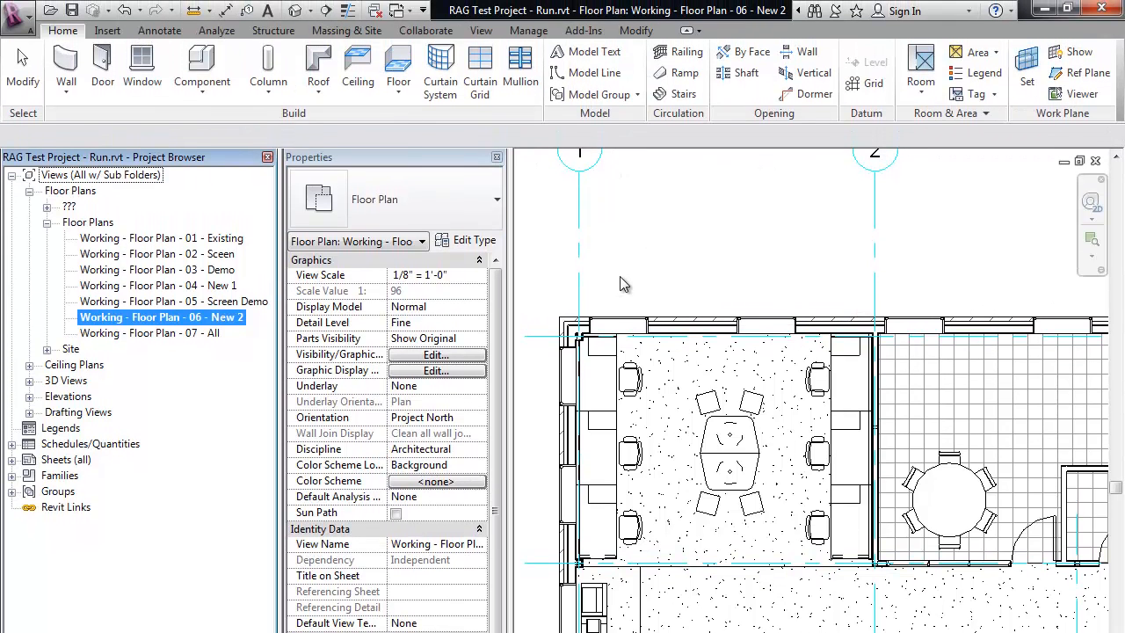
Step: Open the project phasing settings and insert a phase named Screen after the Existing phase
click(530, 31)
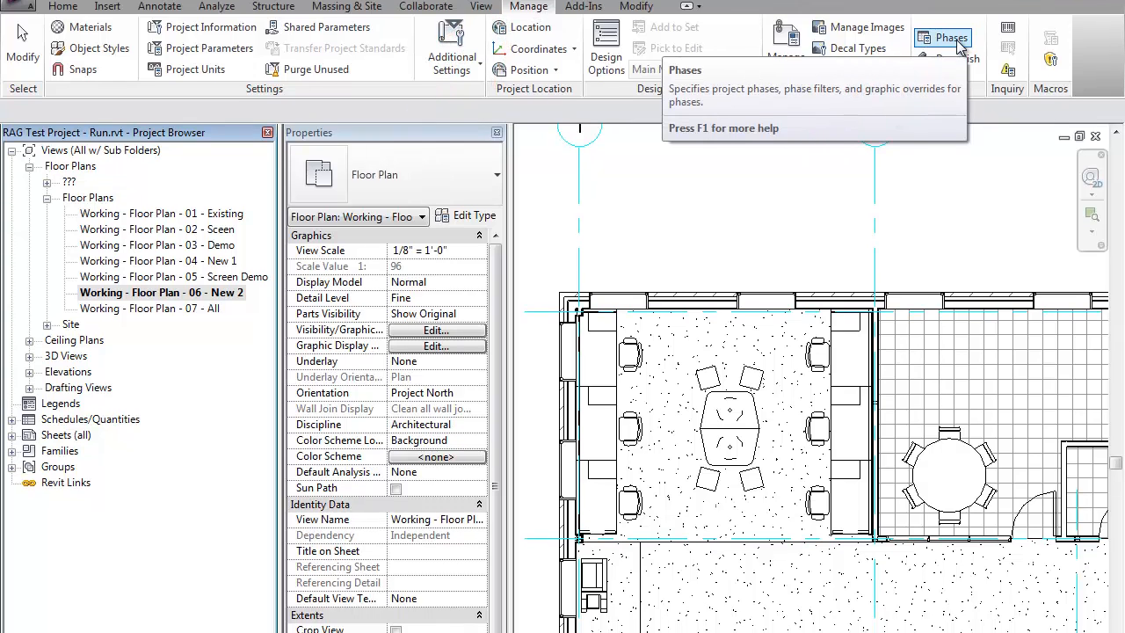
click(950, 62)
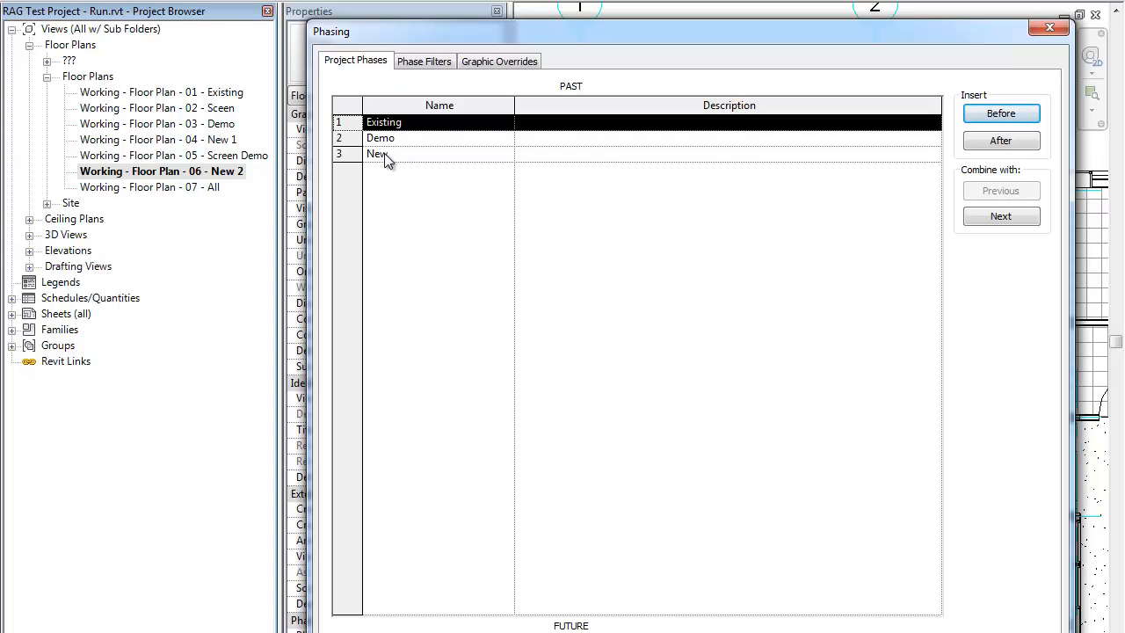
click(998, 139)
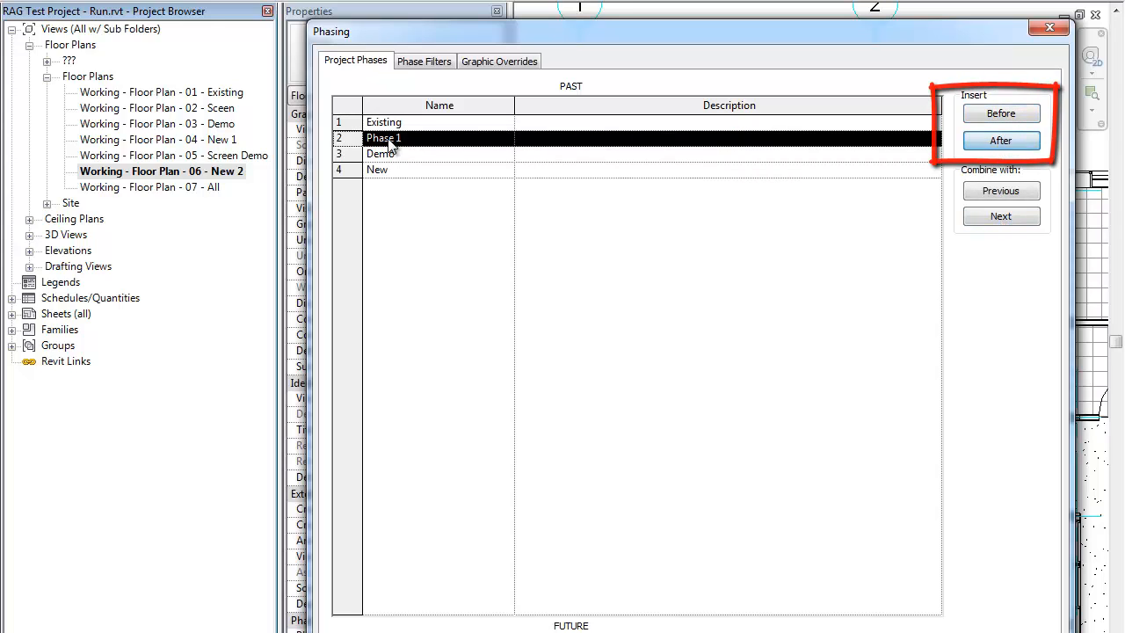
click(387, 138)
text(creen)
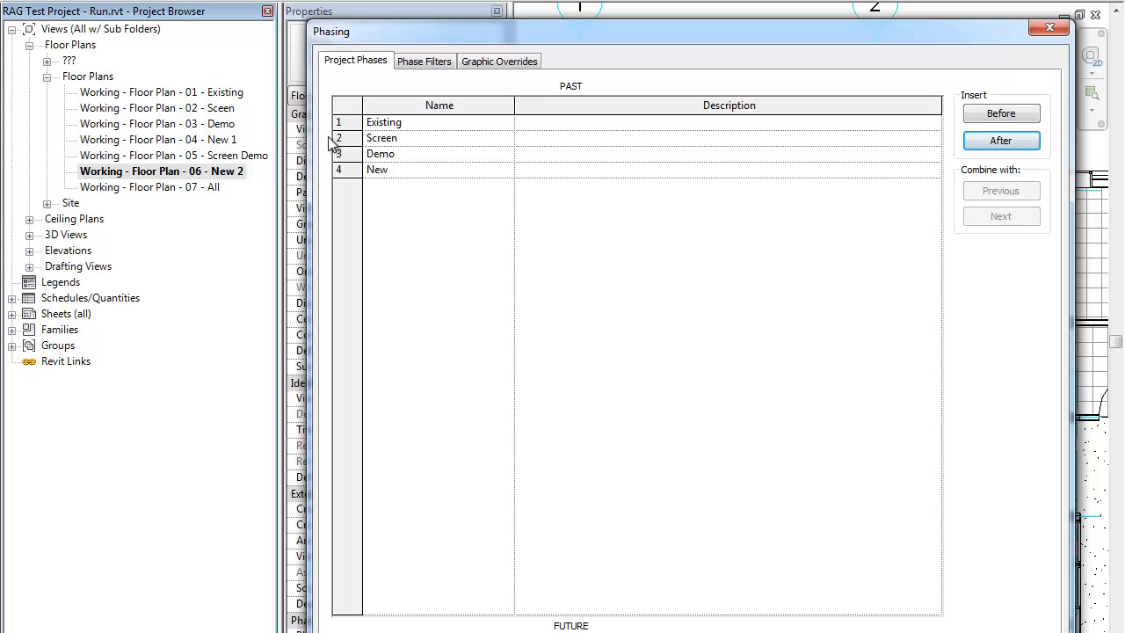
Step: Rename the New project phase as New 1
click(402, 157)
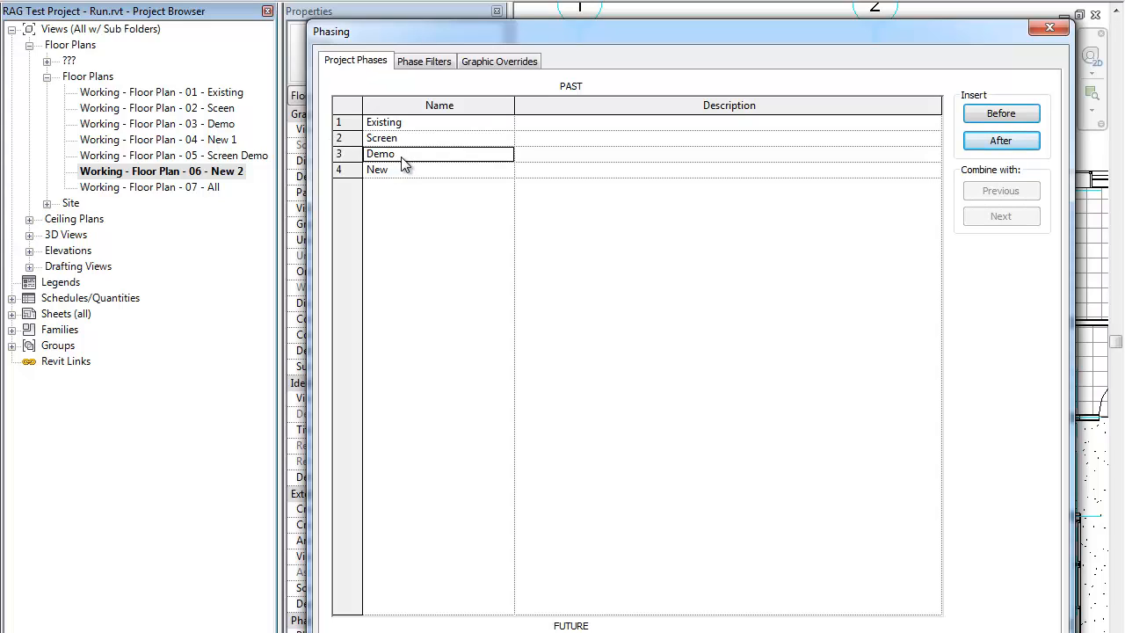
click(401, 156)
click(403, 169)
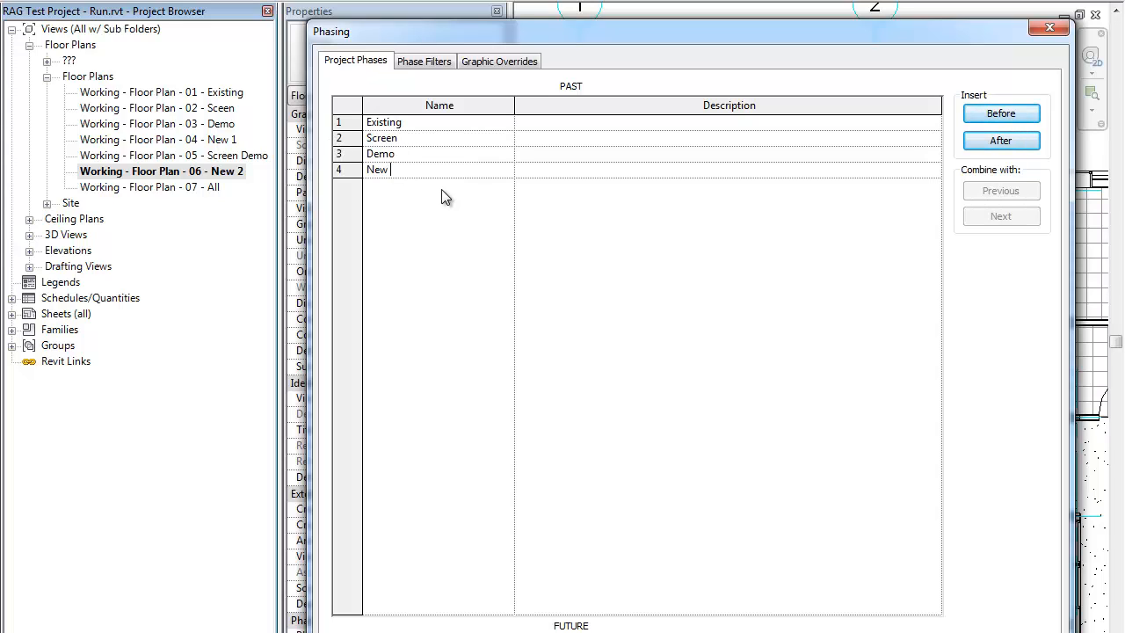
text(1)
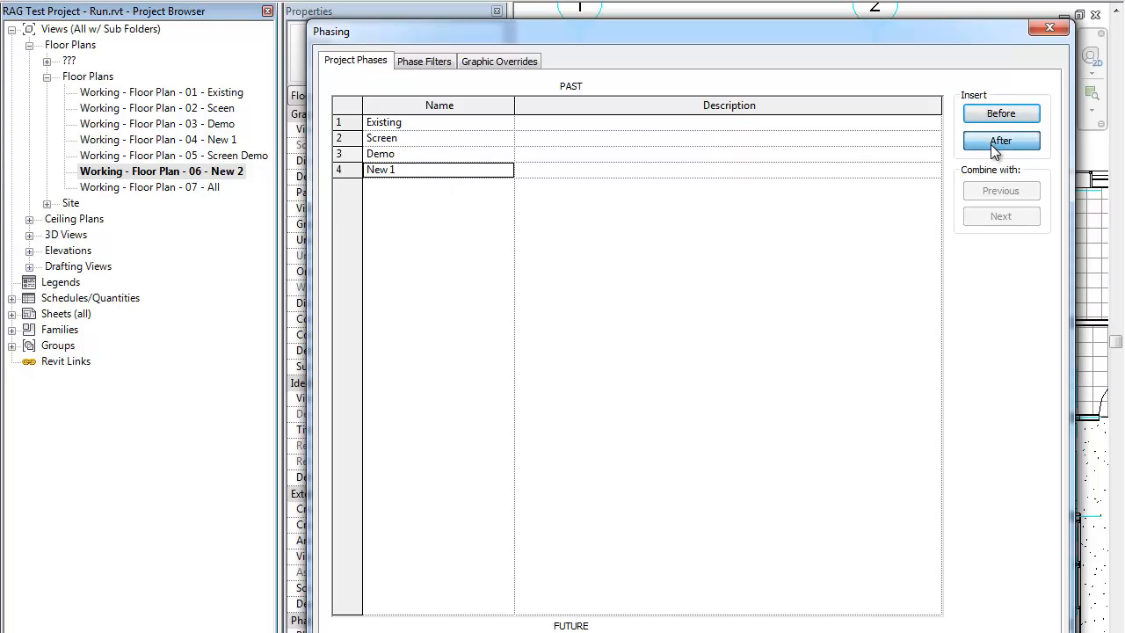
Step: Insert two phases after New 1 and name them Screen Demo and New 2
click(991, 144)
click(990, 144)
click(387, 187)
click(403, 185)
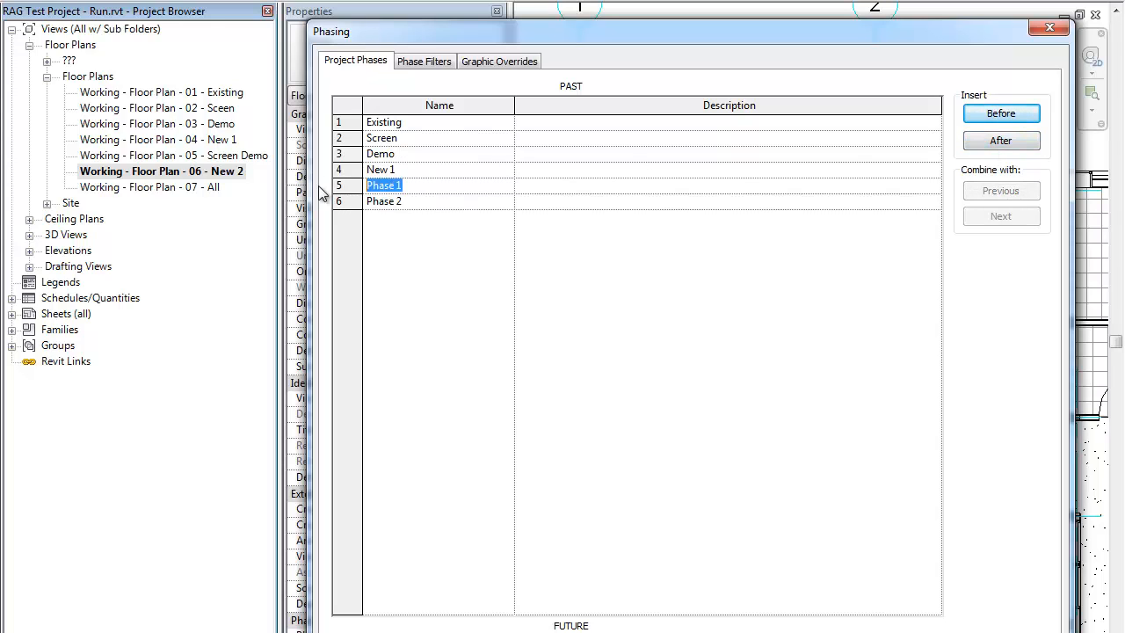
text(Screen Demo)
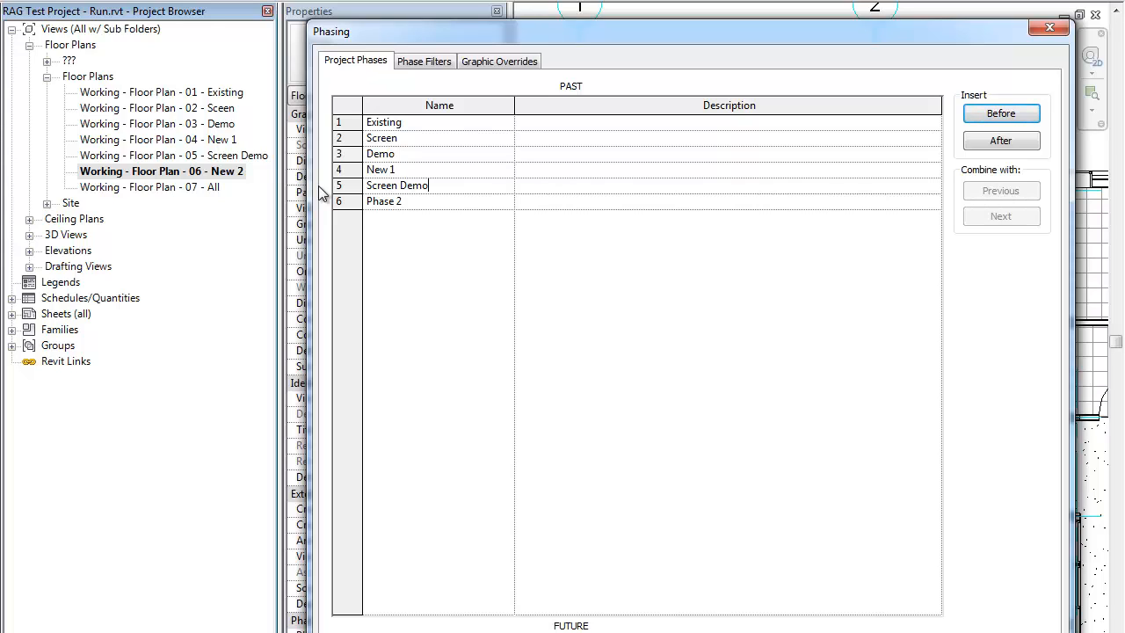
click(399, 202)
text(New 2)
click(393, 201)
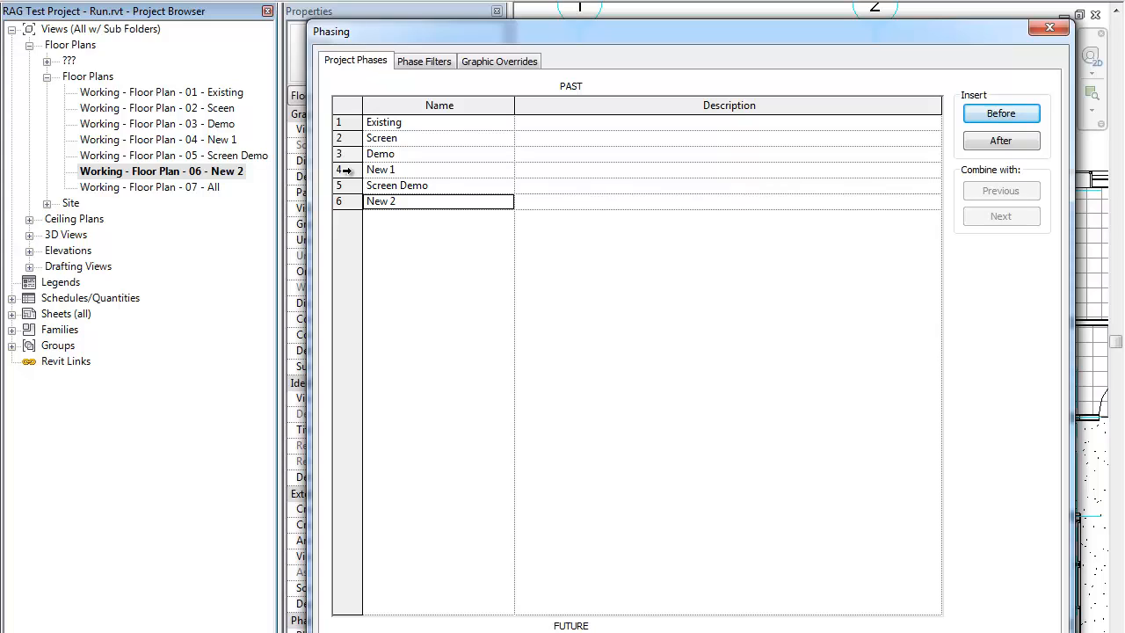
Step: Examine how the phase filters display each phase status and compare them with the graphic overrides for existing, demolished, new and temporary elements
click(423, 62)
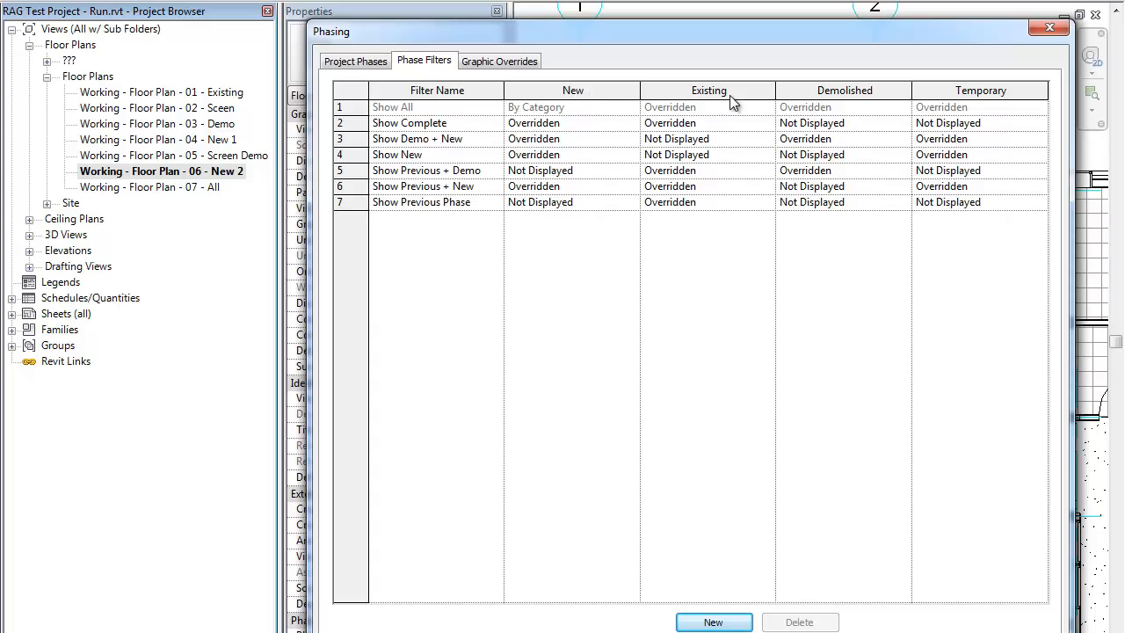
drag(519, 103, 761, 106)
drag(795, 103, 1030, 104)
click(345, 186)
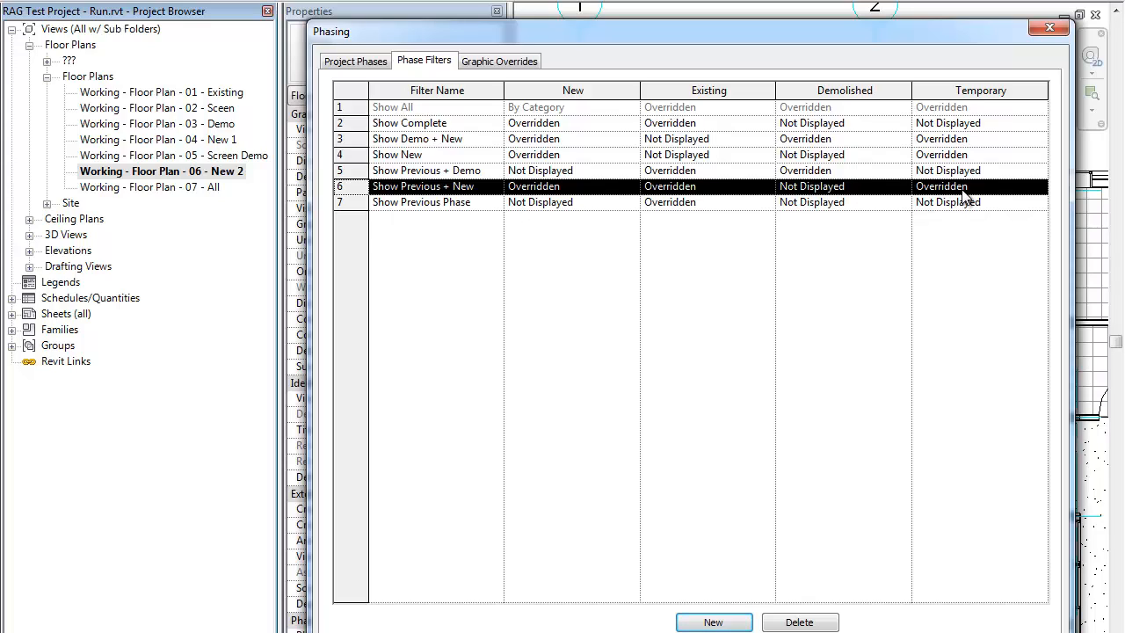
click(493, 67)
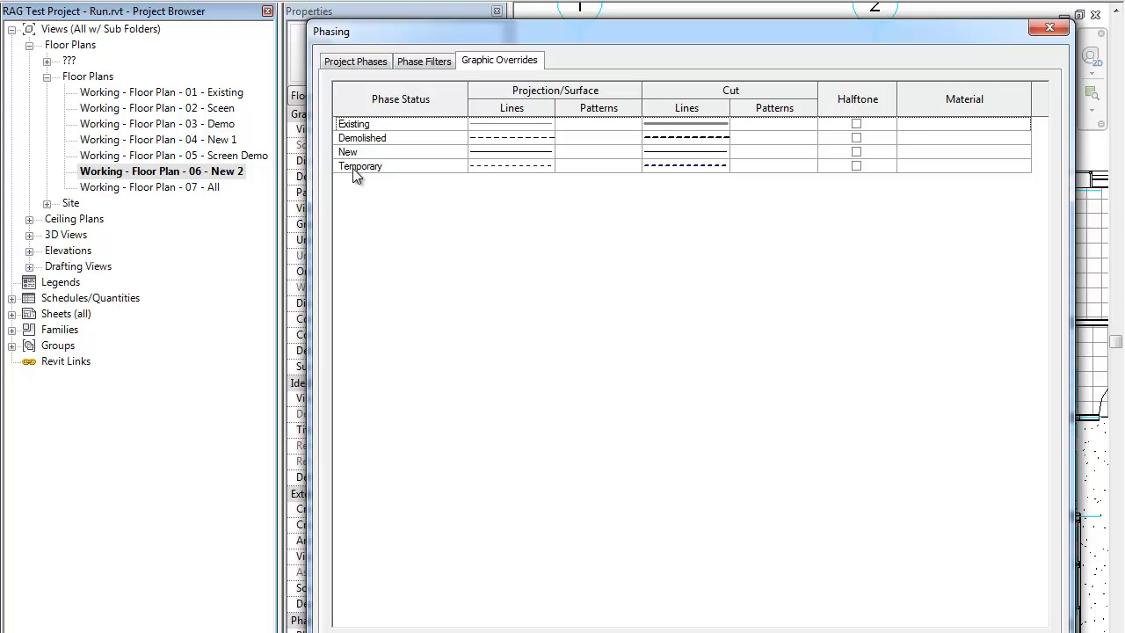
click(435, 60)
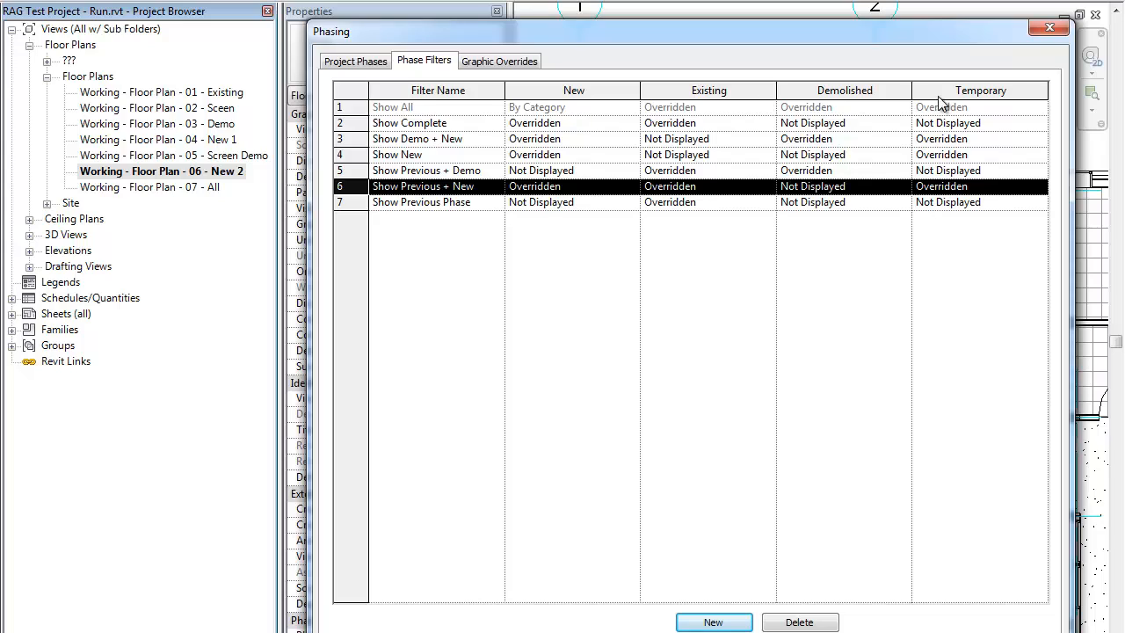
click(512, 61)
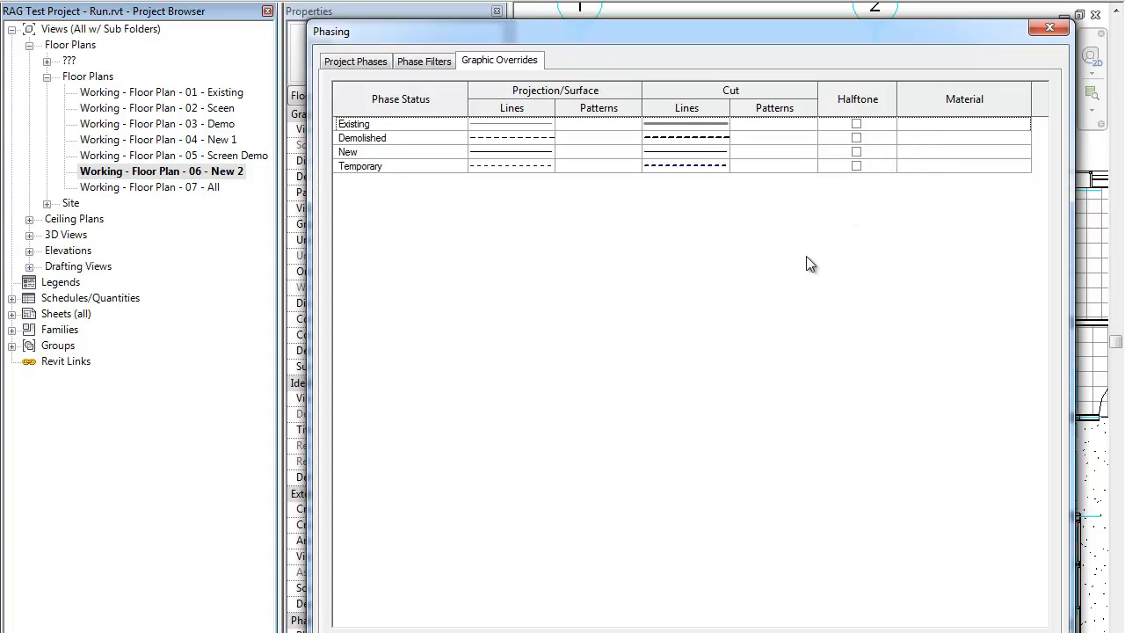
click(428, 60)
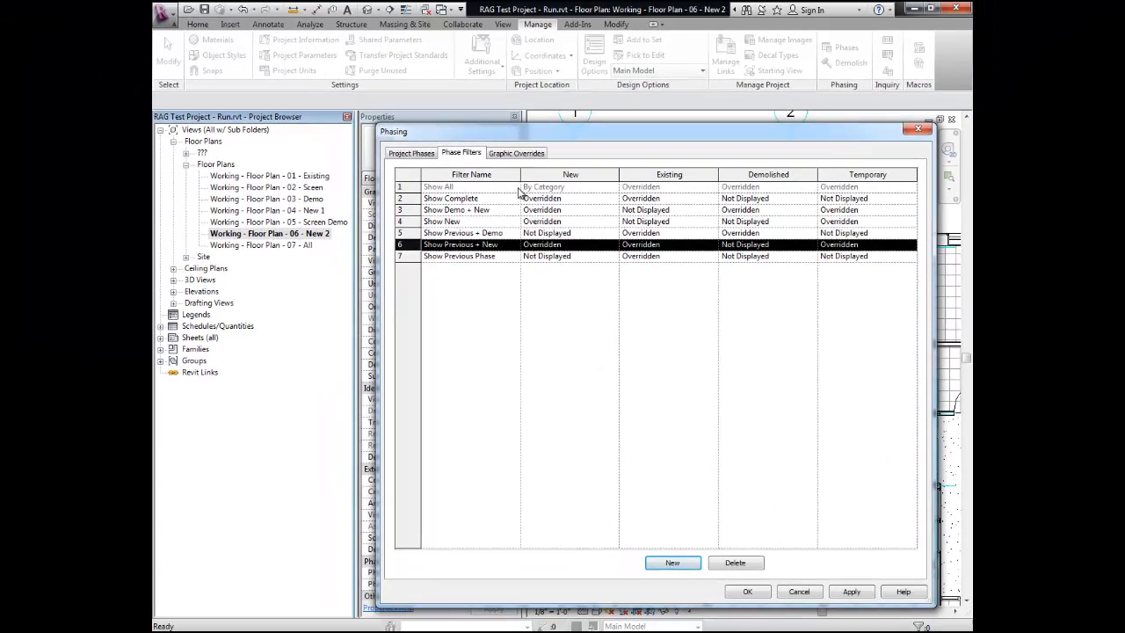
Step: Return to the project phase list and accept the phasing changes
click(428, 153)
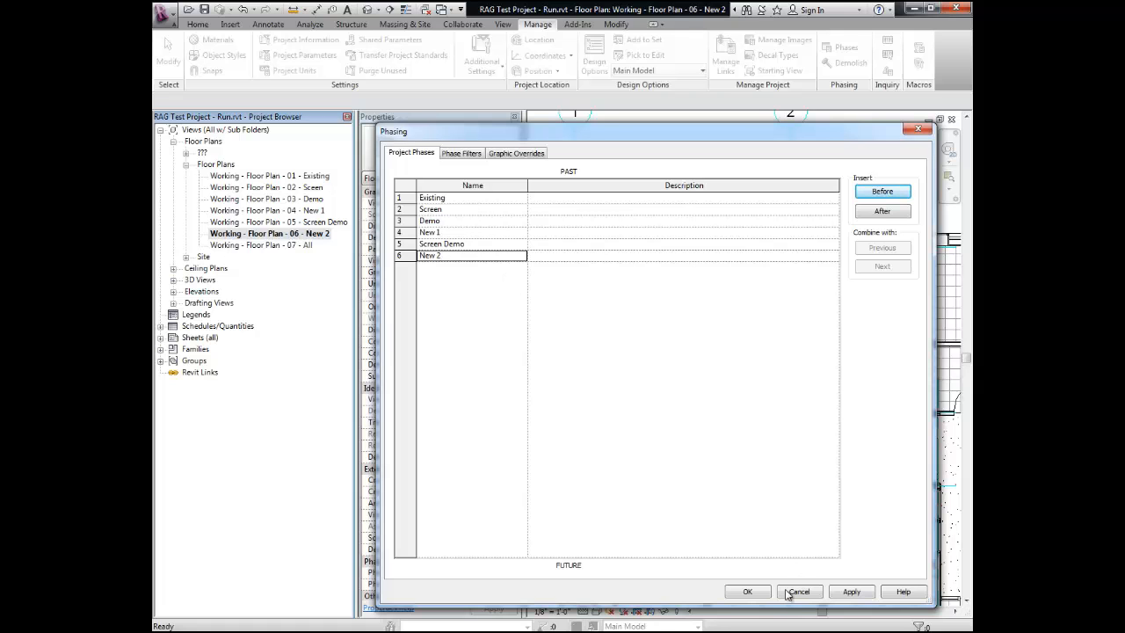
click(748, 592)
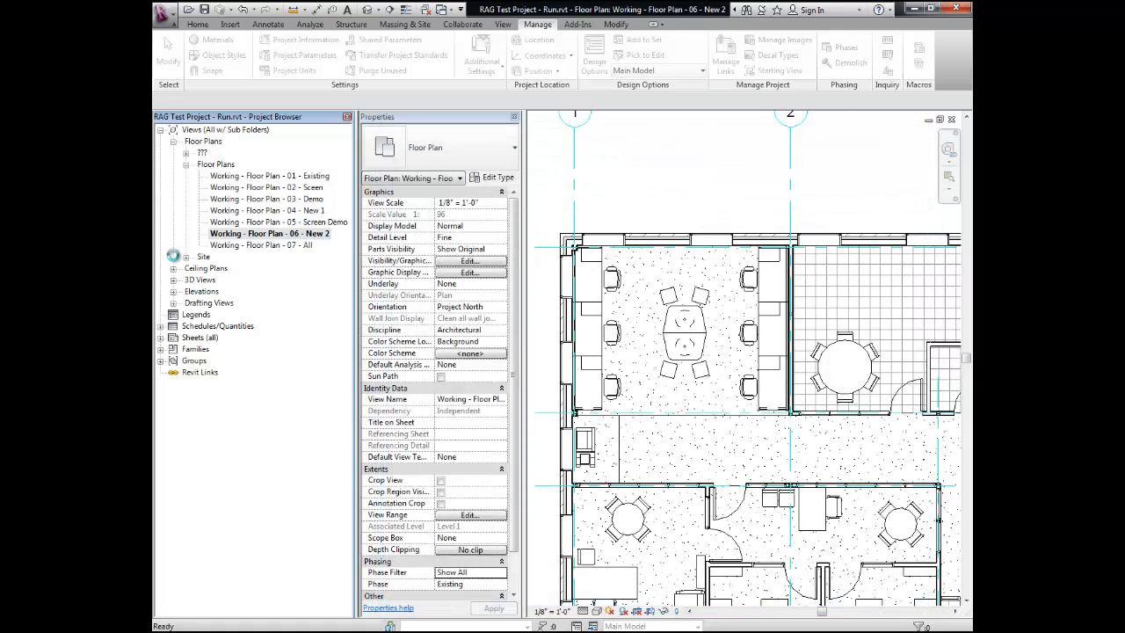
Step: Open the Working - Floor Plan - 01 - Existing view and set its phase filter to Show Complete
double_click(274, 176)
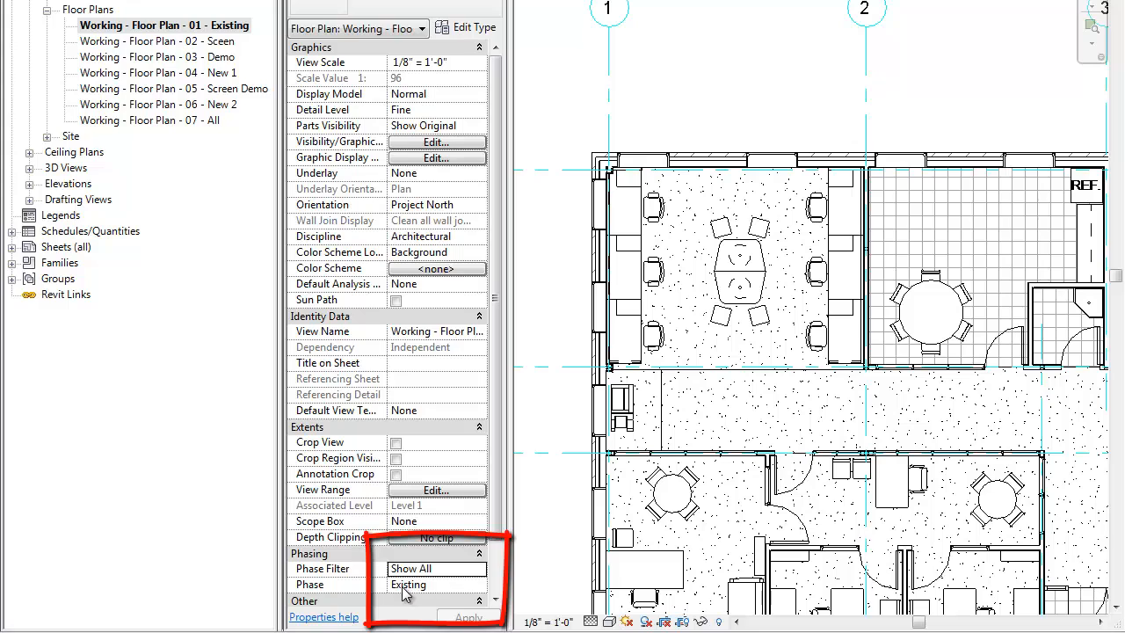
click(479, 571)
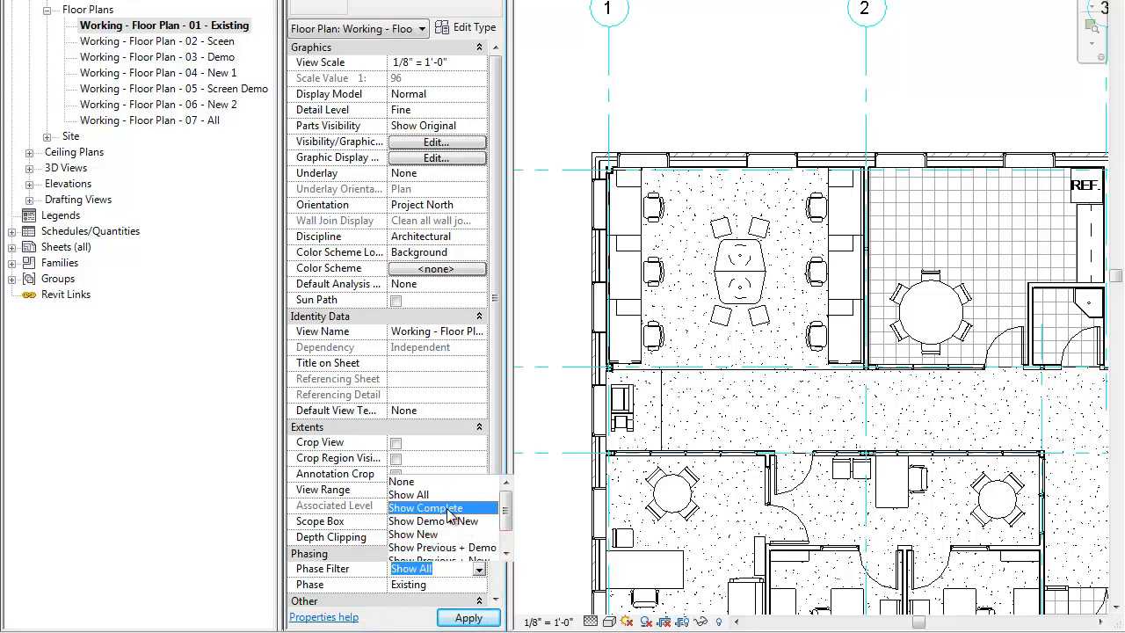
click(449, 509)
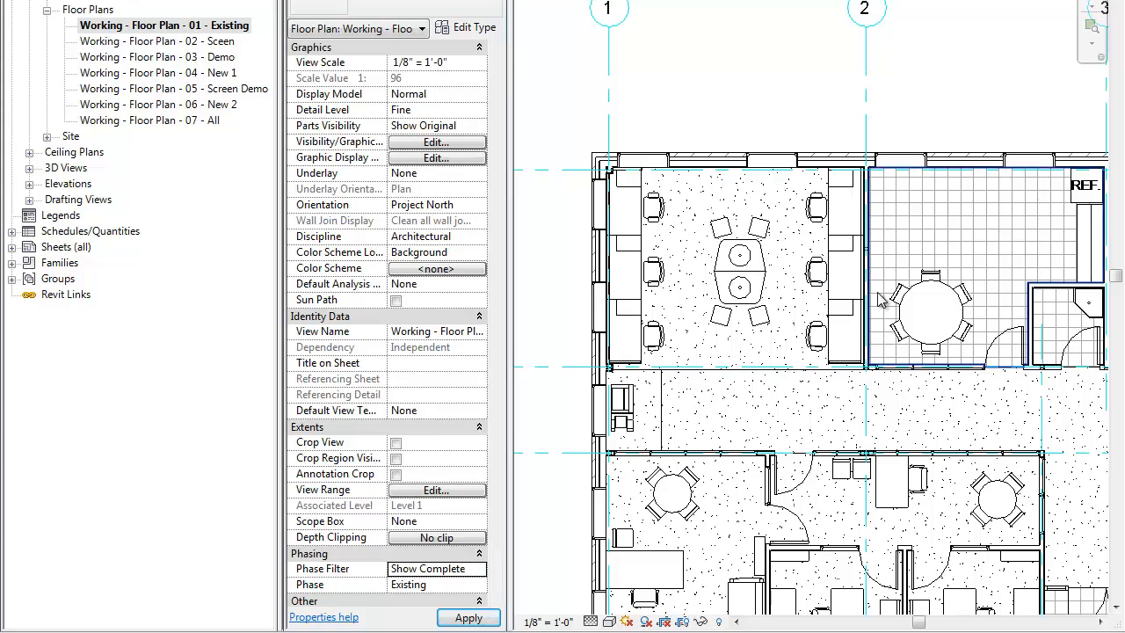
middle_drag(884, 300, 883, 236)
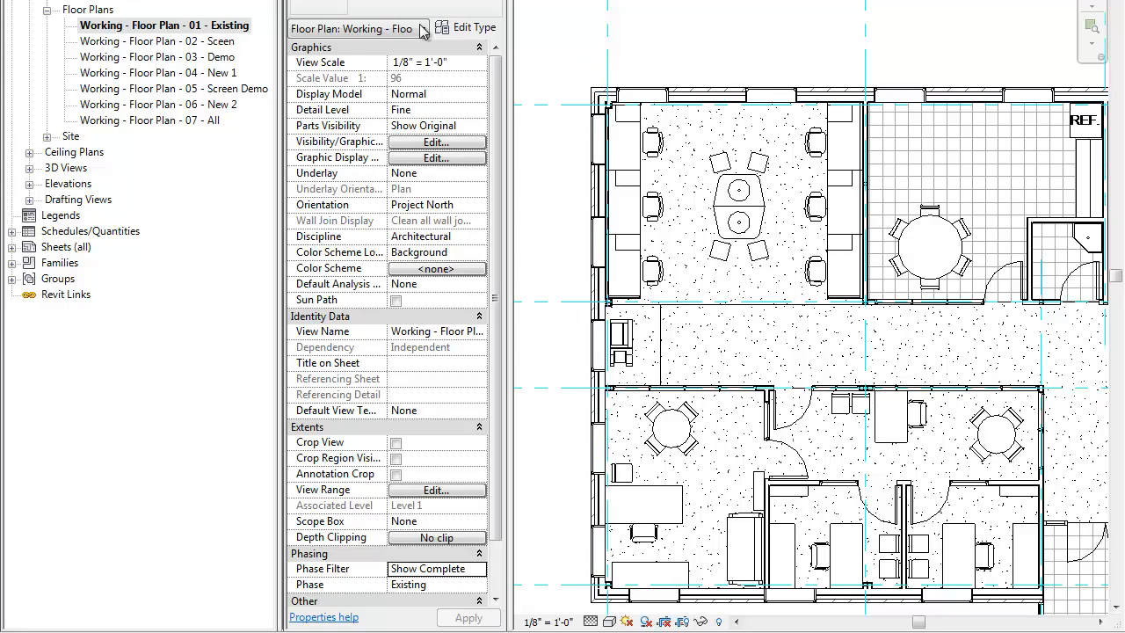
Step: Open the Working - Floor Plan - 02 - Sceen view and set its phase to Screen and its phase filter to Show Previous + New
double_click(149, 44)
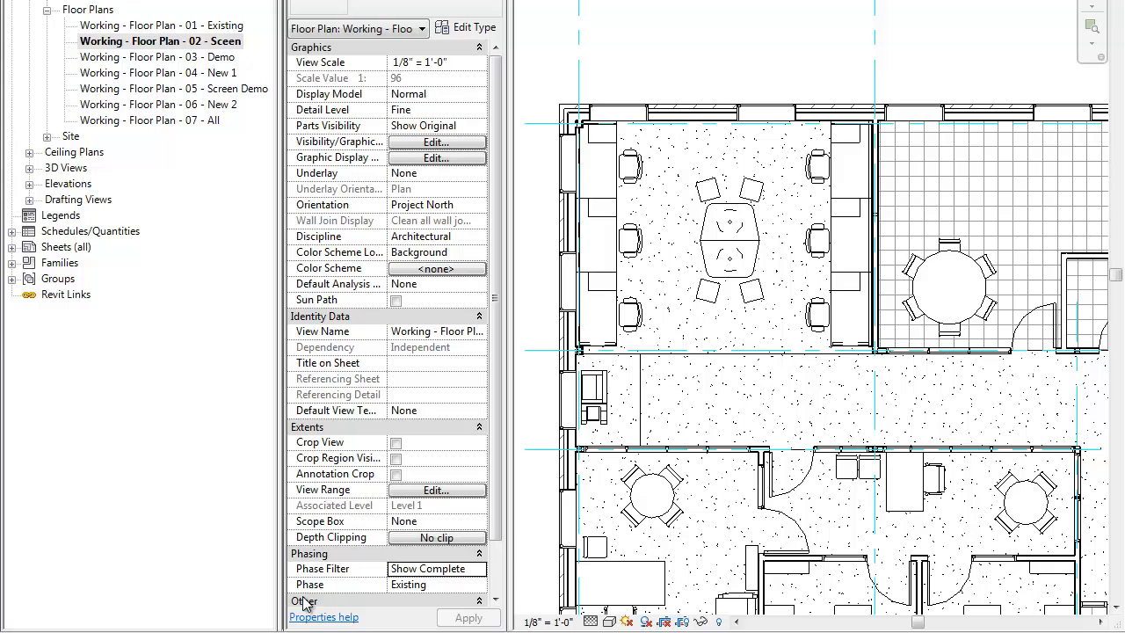
click(446, 583)
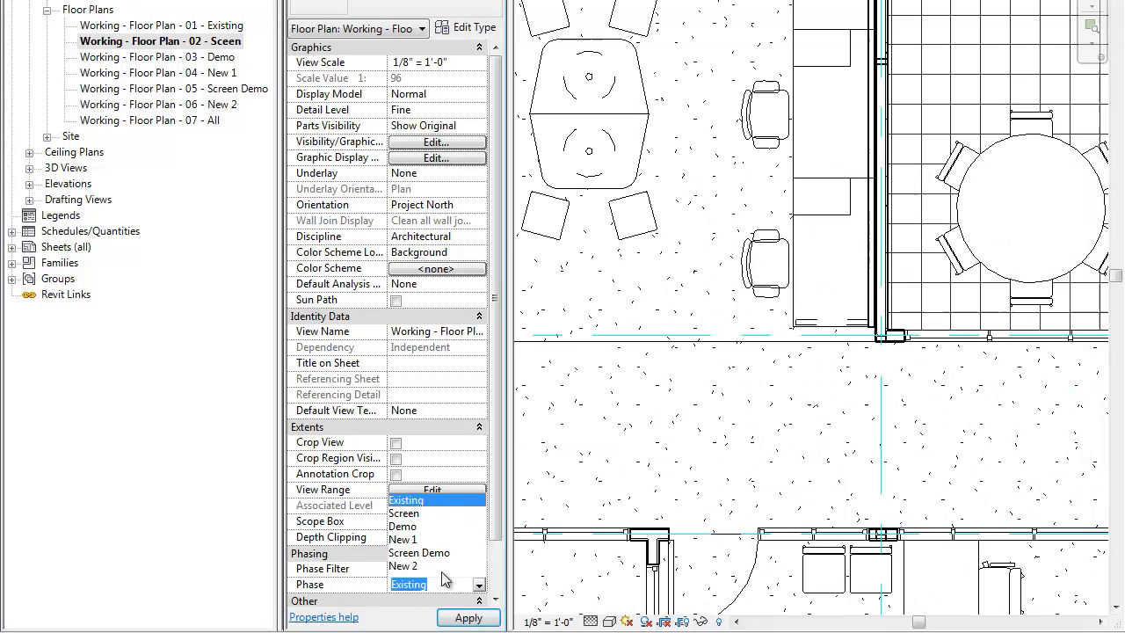
click(418, 515)
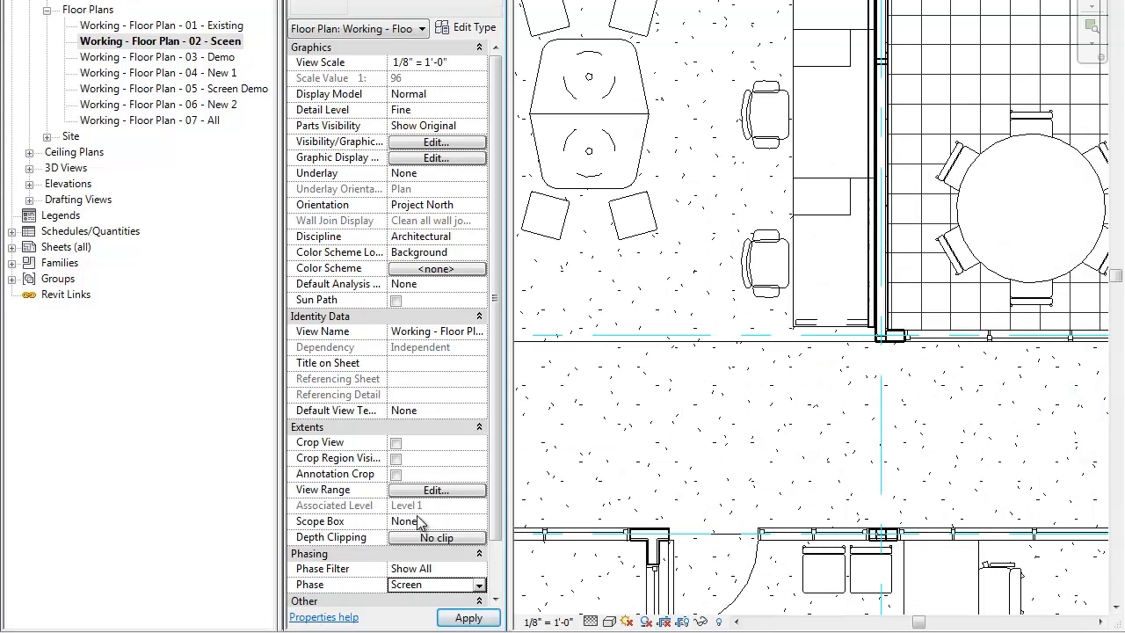
click(479, 568)
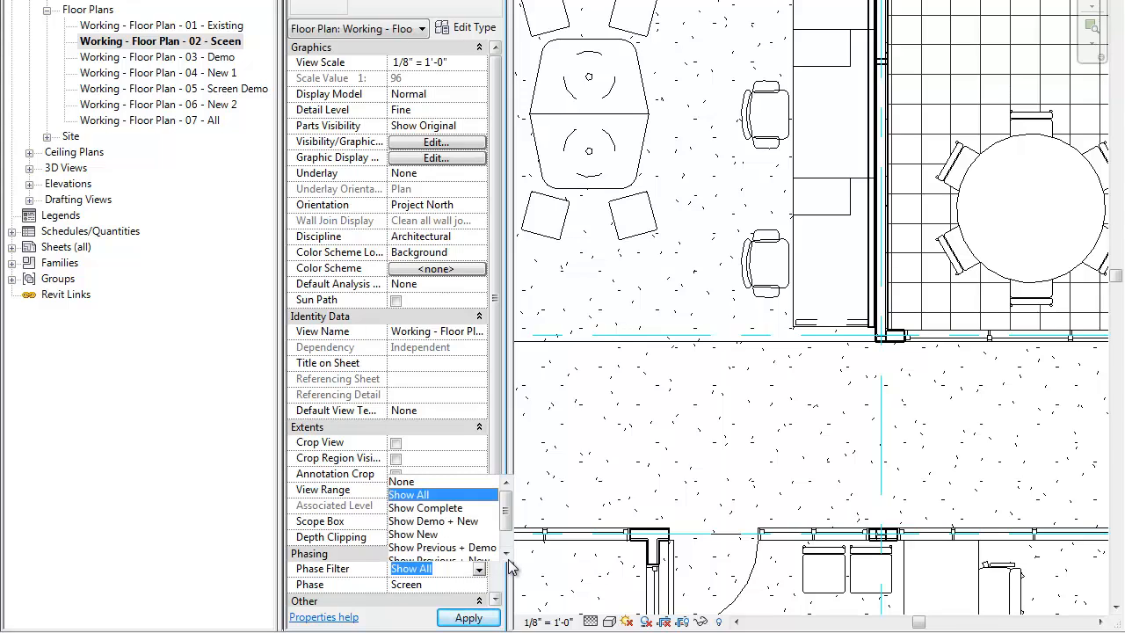
scroll(484, 547, down, 2)
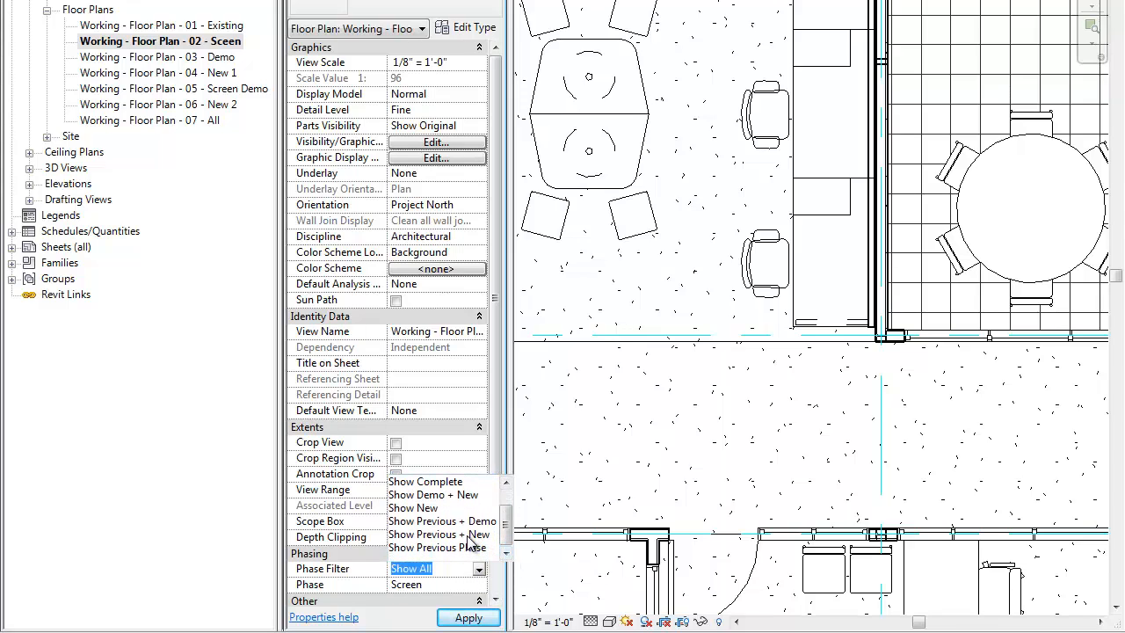
click(467, 533)
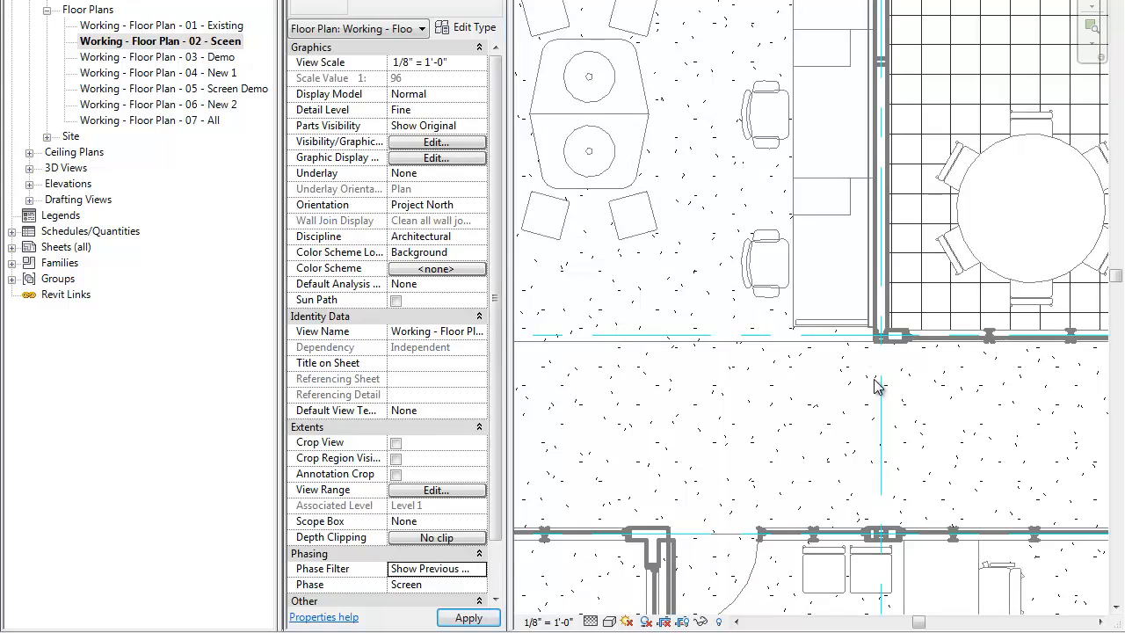
Step: Draw chained MTL 3 5/8 - GWB 5/8 walls about 7'-8" along grid B from near grid 2, then across the corridor to its opposite wall
scroll(800, 316, down, 4)
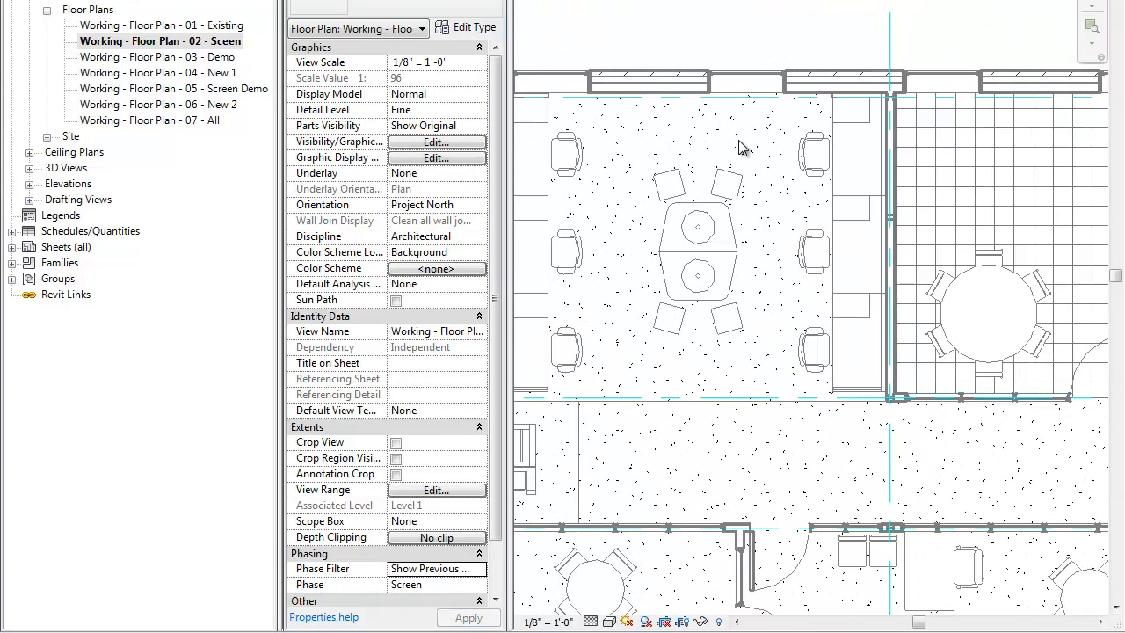
middle_drag(715, 500, 714, 493)
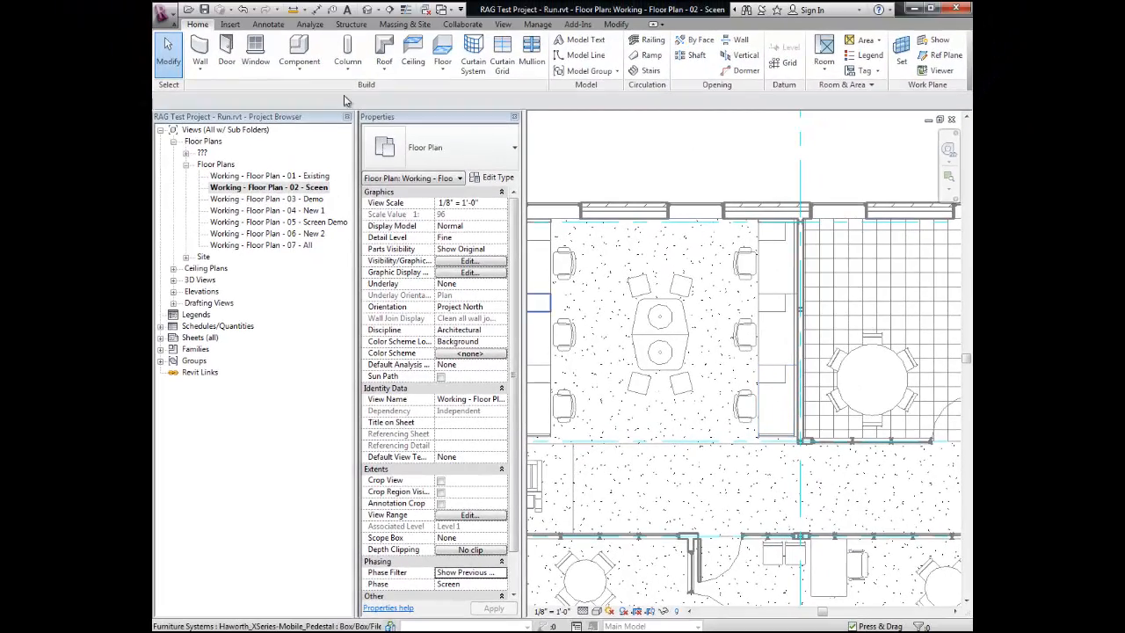
click(200, 52)
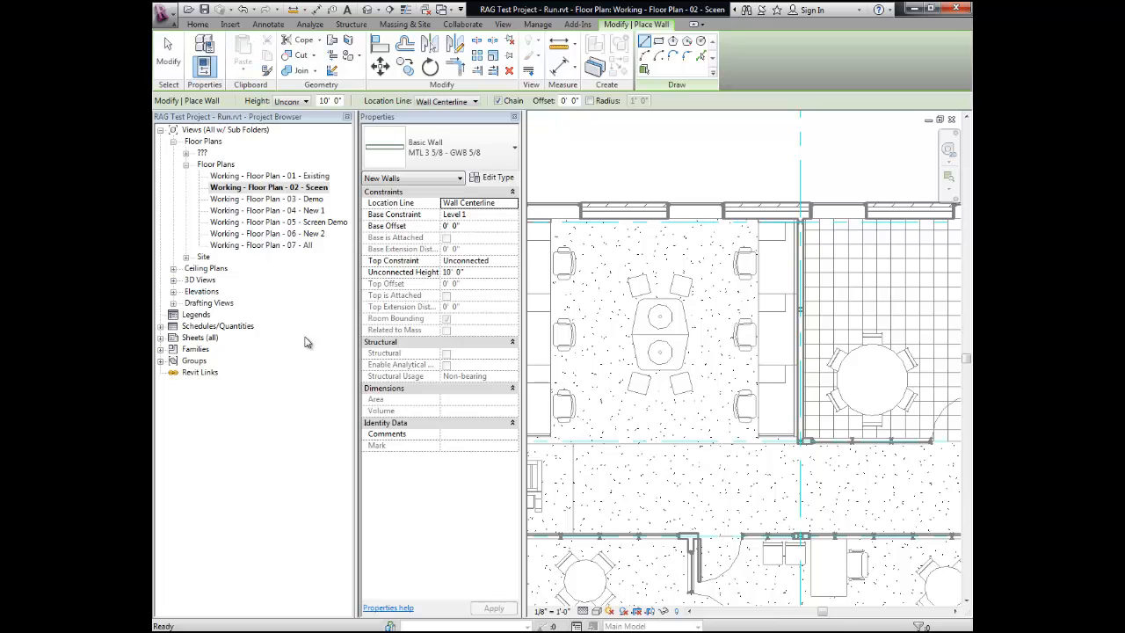
scroll(794, 448, up, 4)
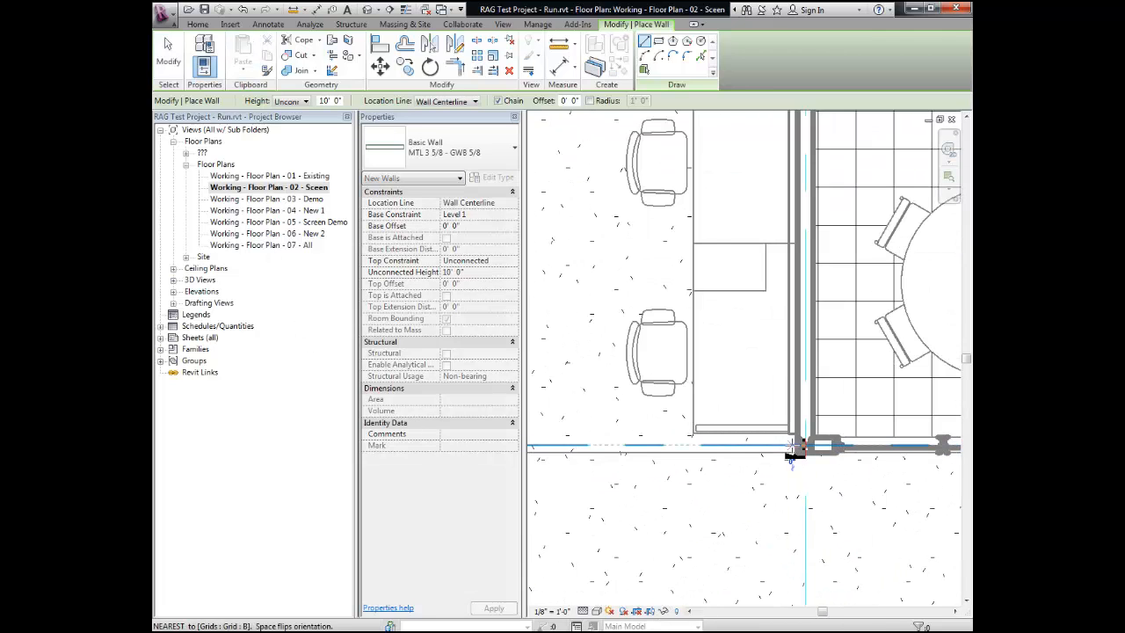
click(793, 449)
scroll(794, 453, down, 3)
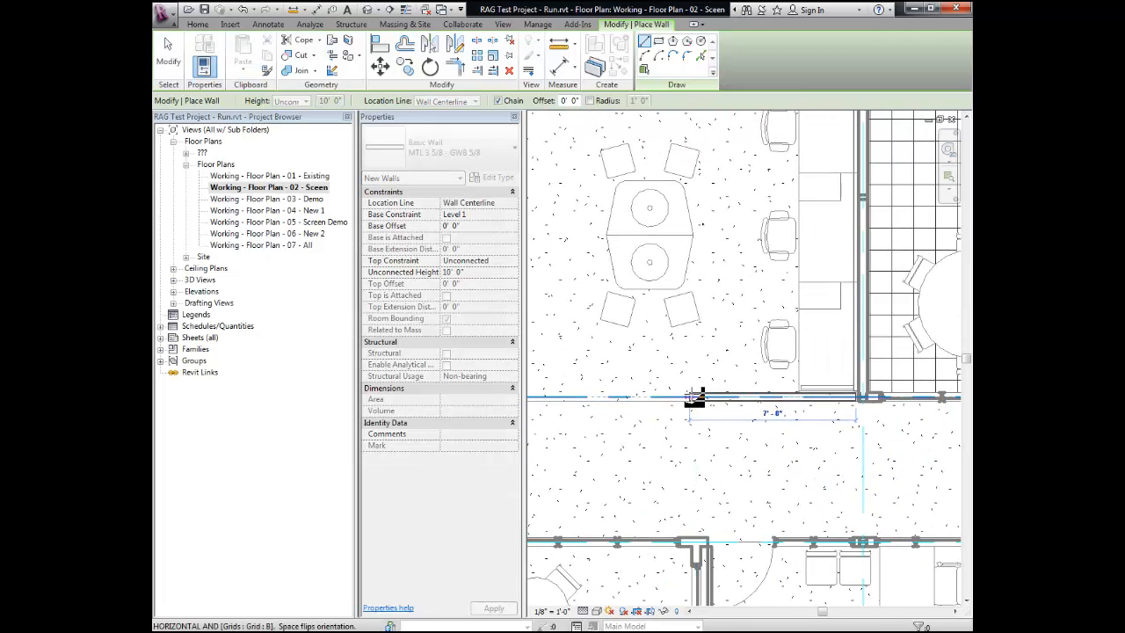
click(696, 397)
click(697, 542)
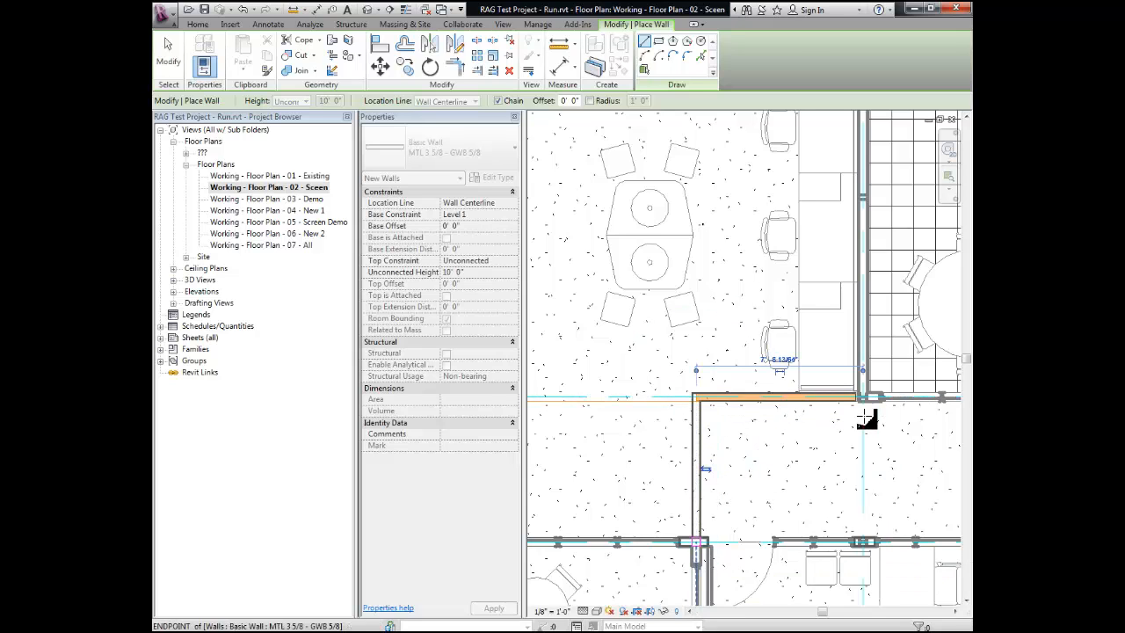
key(Escape)
Step: Extend the loose end of the wall along grid B to the existing wall corner at grid 2
scroll(861, 405, up, 3)
key(Escape)
click(838, 372)
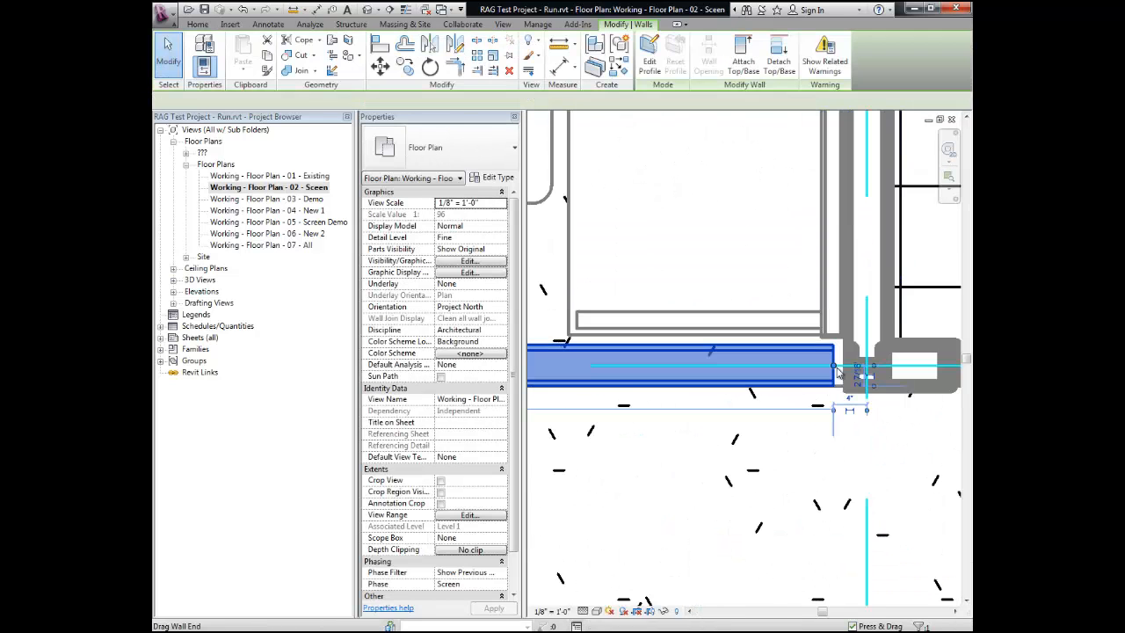
drag(838, 373, 708, 406)
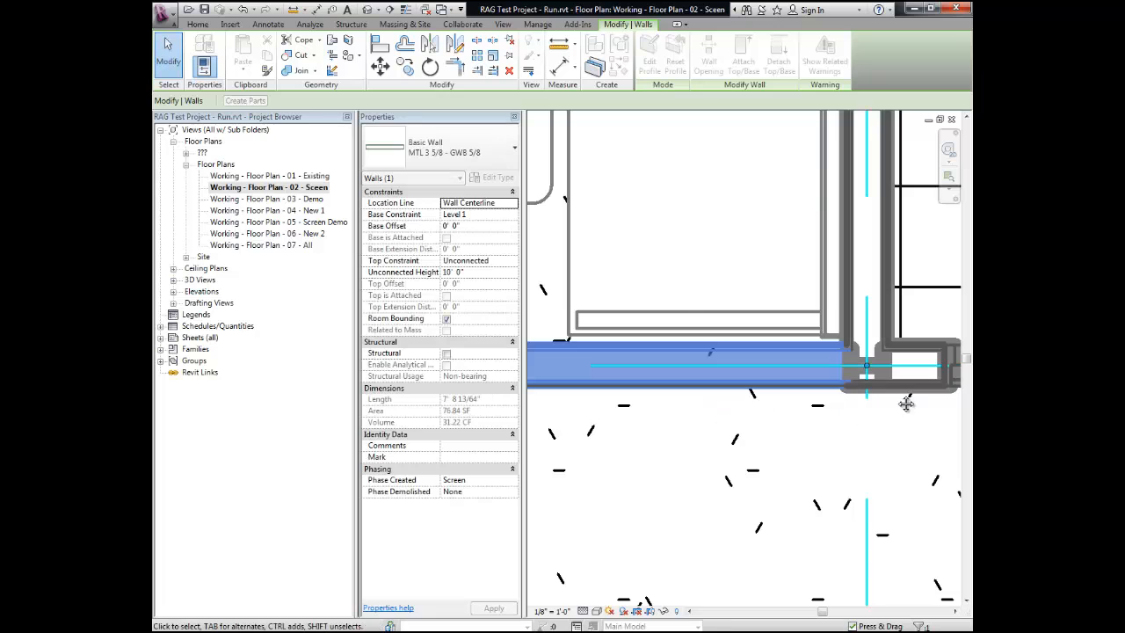
Step: Place a Single-Flush 36" x 84" door in the wall crossing the corridor, close to the corner with the grid B wall
scroll(723, 364, down, 4)
click(199, 25)
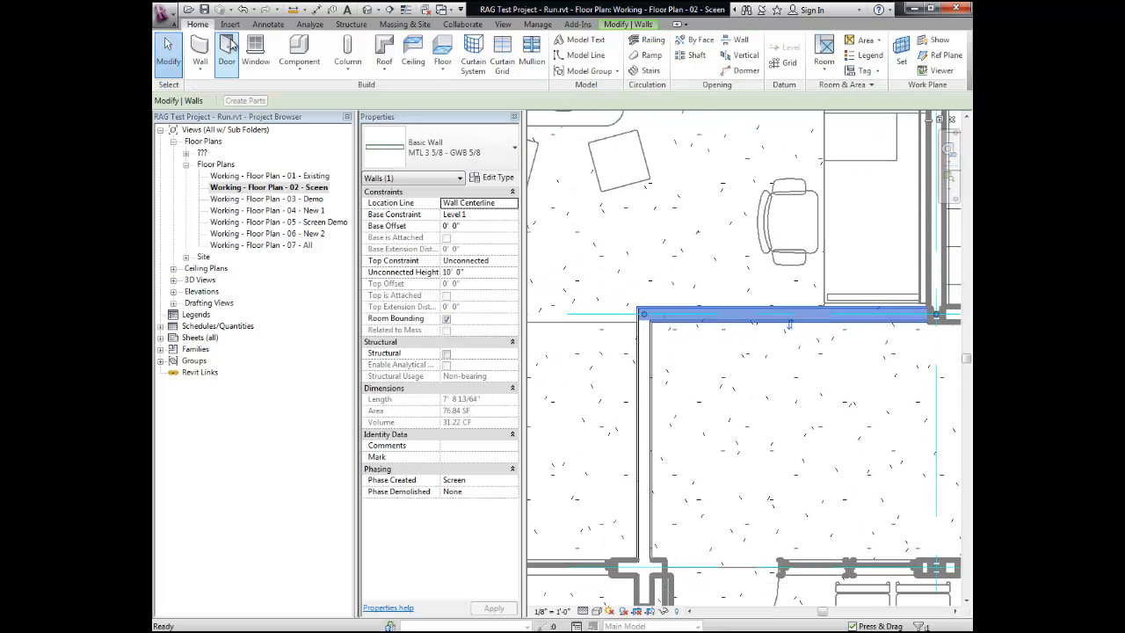
click(230, 54)
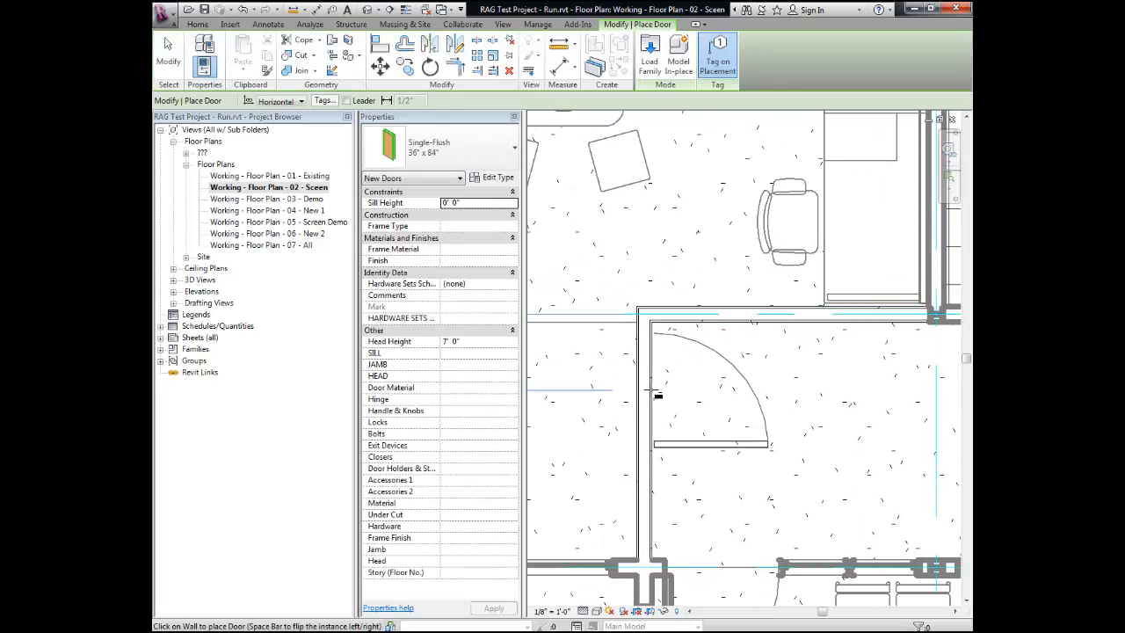
scroll(694, 409, down, 3)
scroll(702, 414, down, 1)
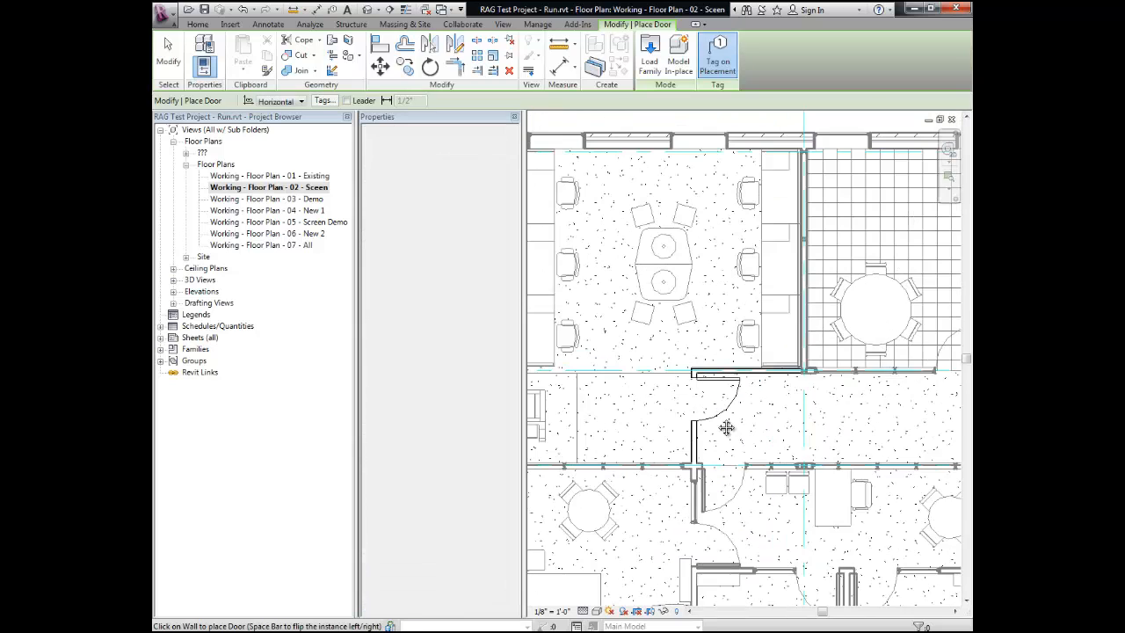
middle_drag(728, 428, 742, 492)
scroll(742, 491, down, 1)
key(Escape)
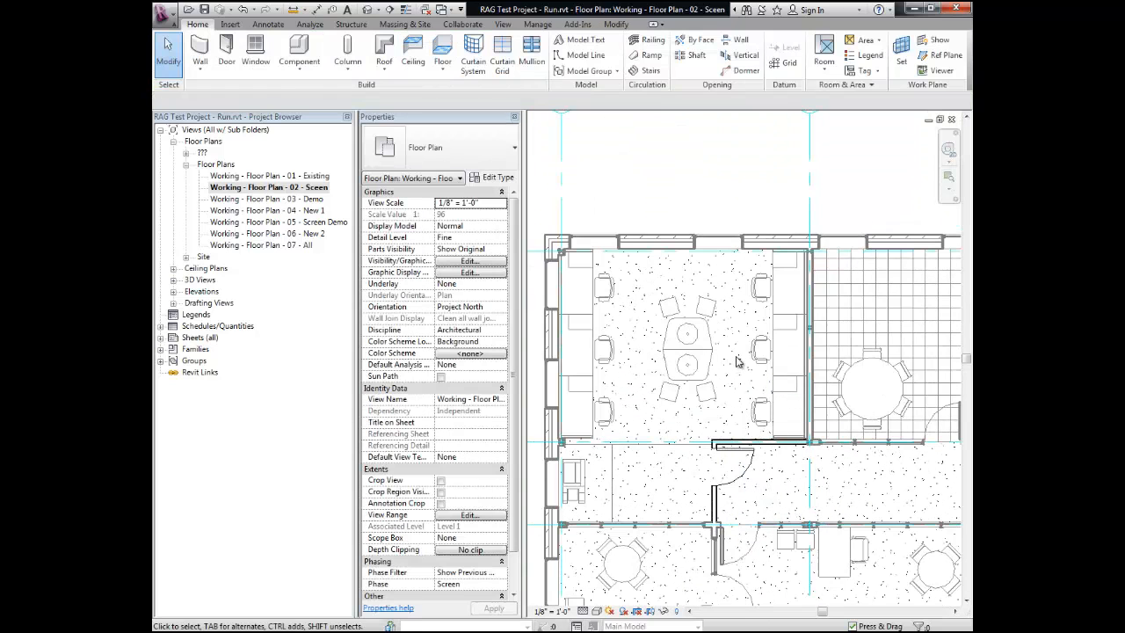
Step: Open the Working - Floor Plan - 03 - Demo view and examine the demolished elements in the corner office
middle_drag(743, 360, 767, 316)
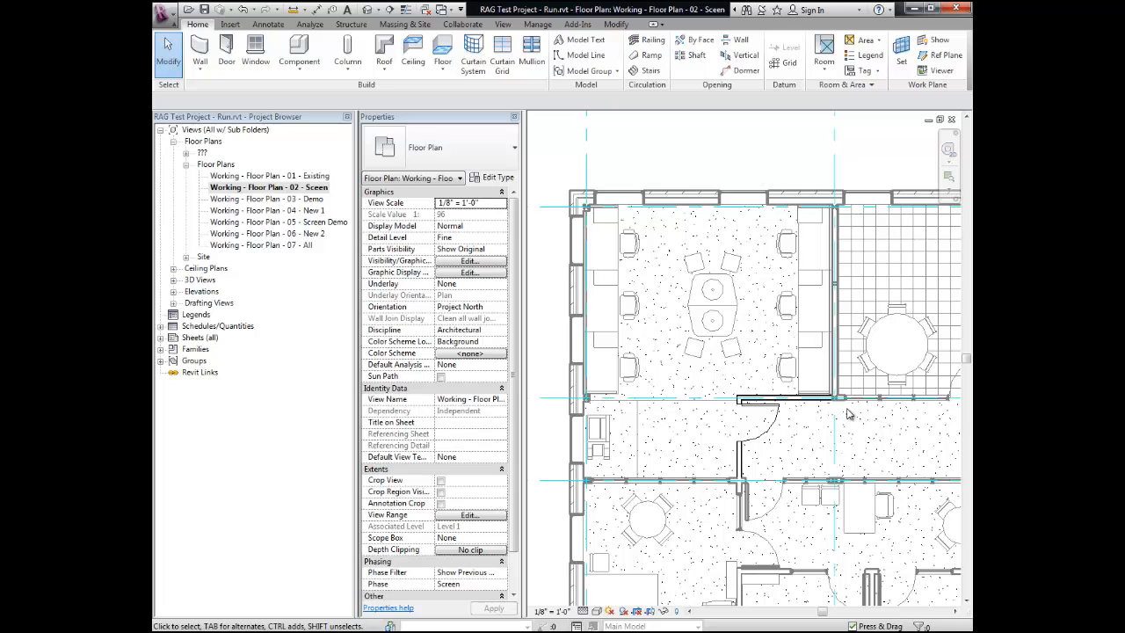
double_click(264, 199)
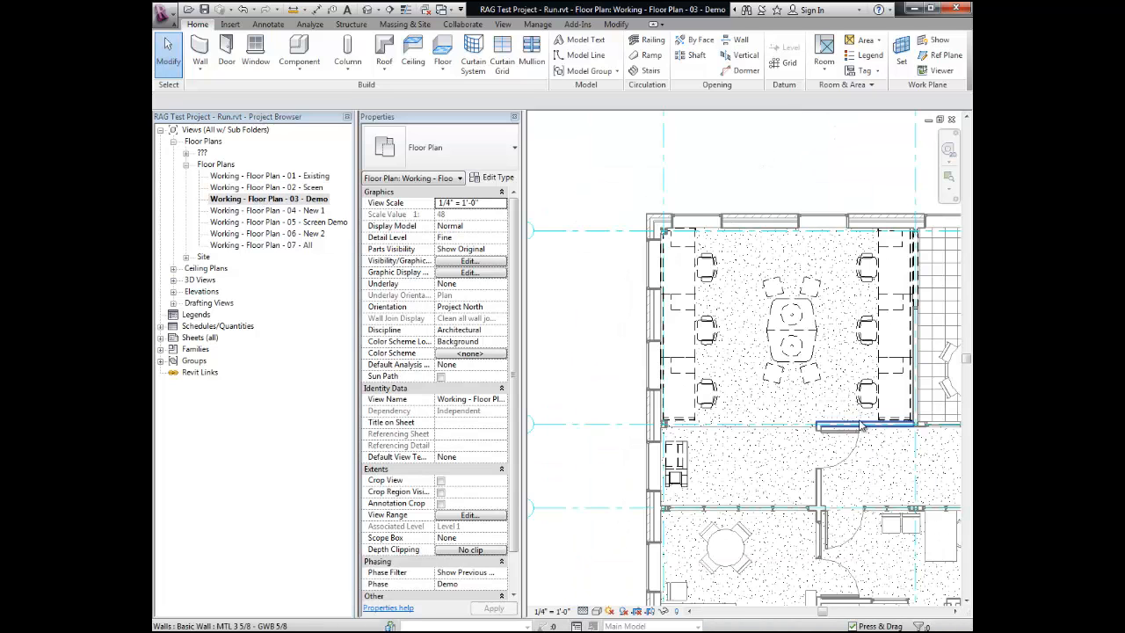
middle_drag(861, 426, 798, 418)
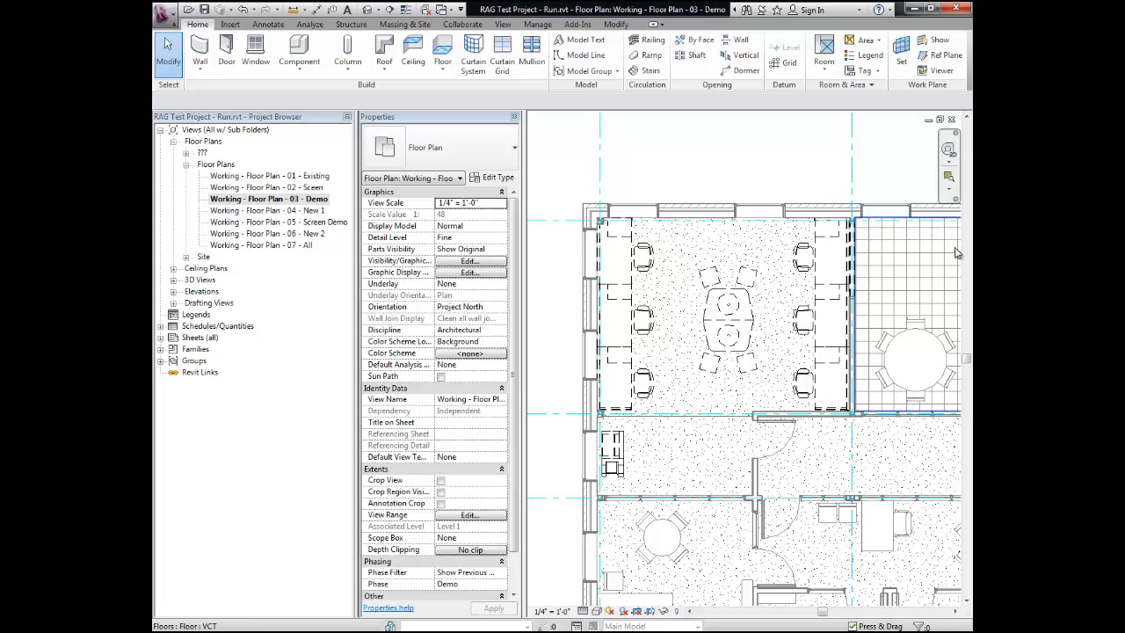
Step: Open the Working - Floor Plan - 04 - New 1 view and examine where the conference room's sliding glass front meets the screen wall
double_click(255, 212)
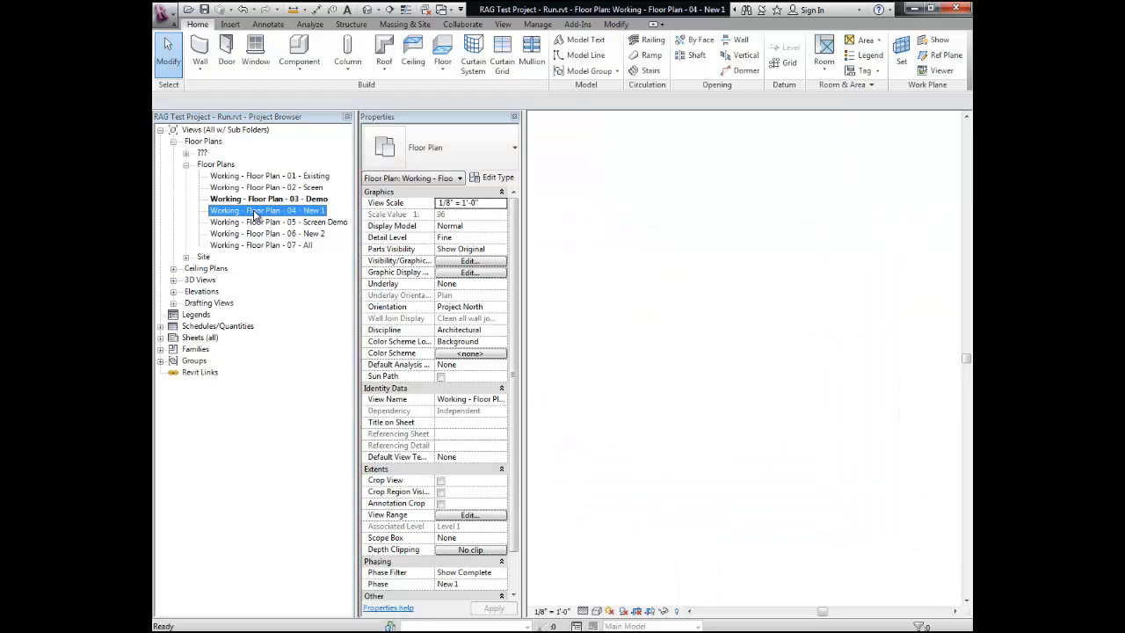
middle_drag(814, 410, 834, 410)
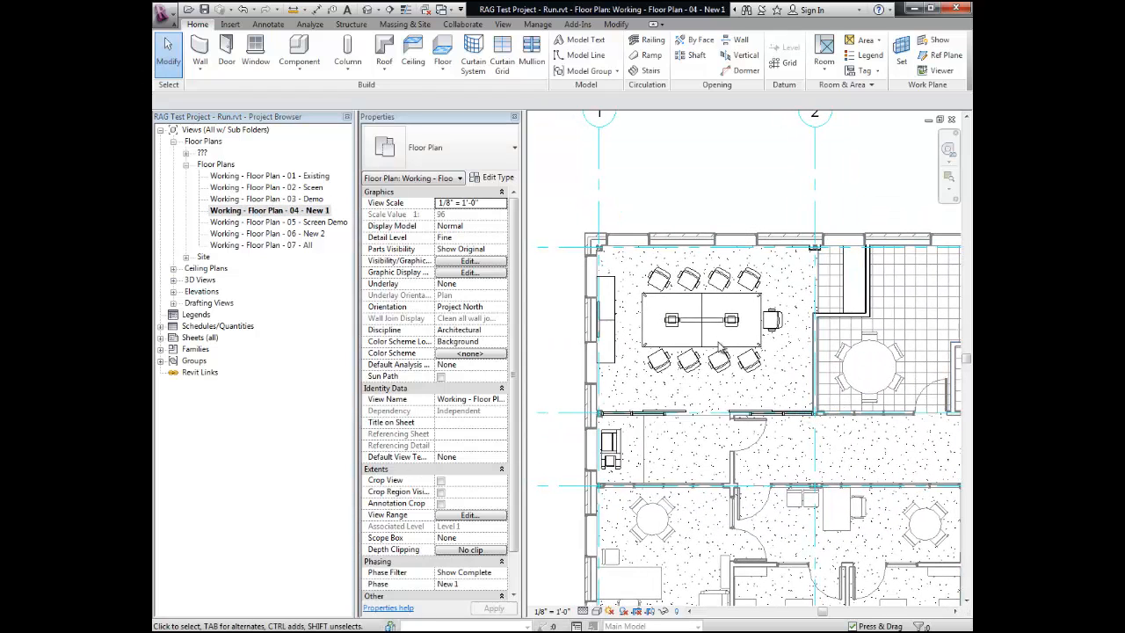
scroll(661, 450, up, 3)
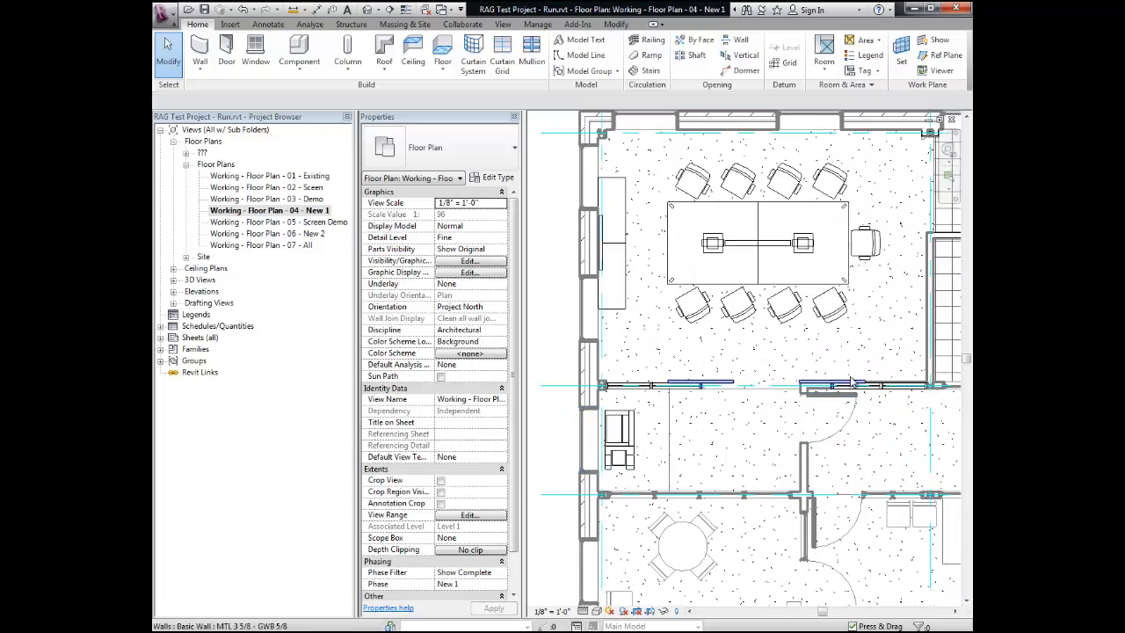
scroll(745, 486, up, 2)
middle_drag(745, 486, 544, 389)
scroll(628, 404, up, 3)
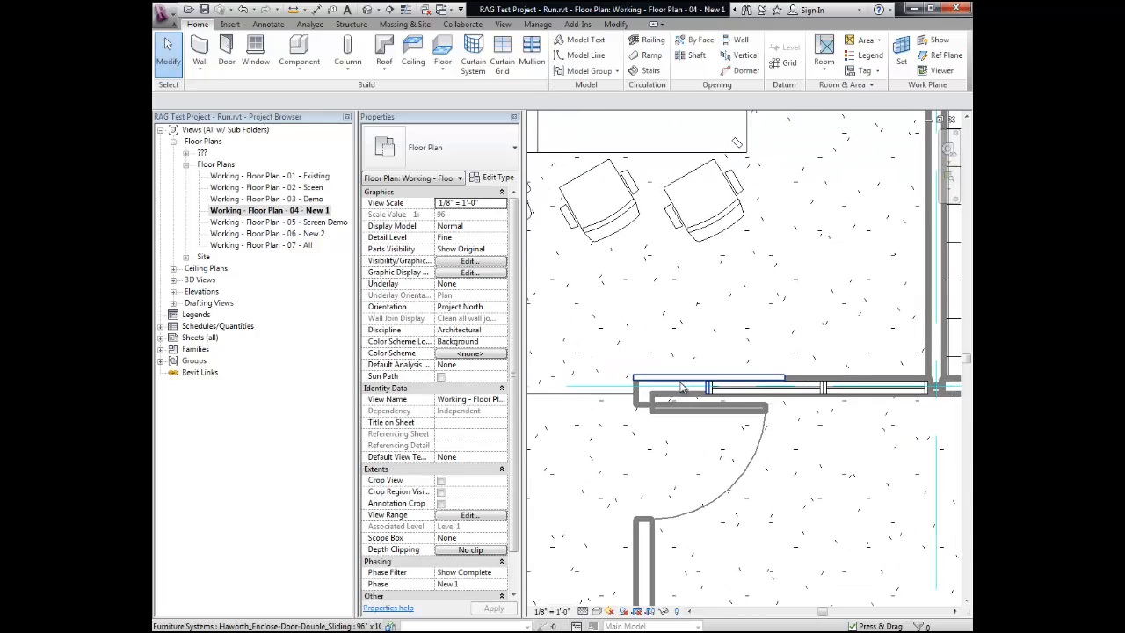
middle_drag(837, 387, 796, 477)
scroll(796, 477, down, 4)
Step: Set Phase Created to Screen for the two L-shaped walls enclosing the alcove beside the conference room
middle_drag(887, 281, 809, 335)
scroll(811, 335, up, 1)
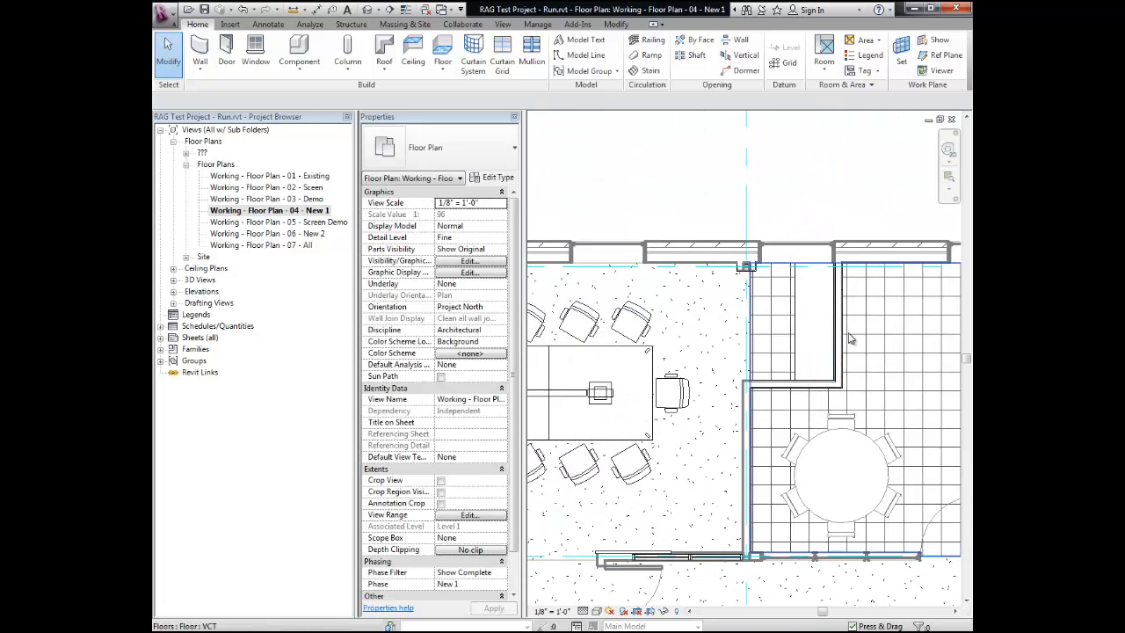
click(783, 385)
ctrl+click(781, 385)
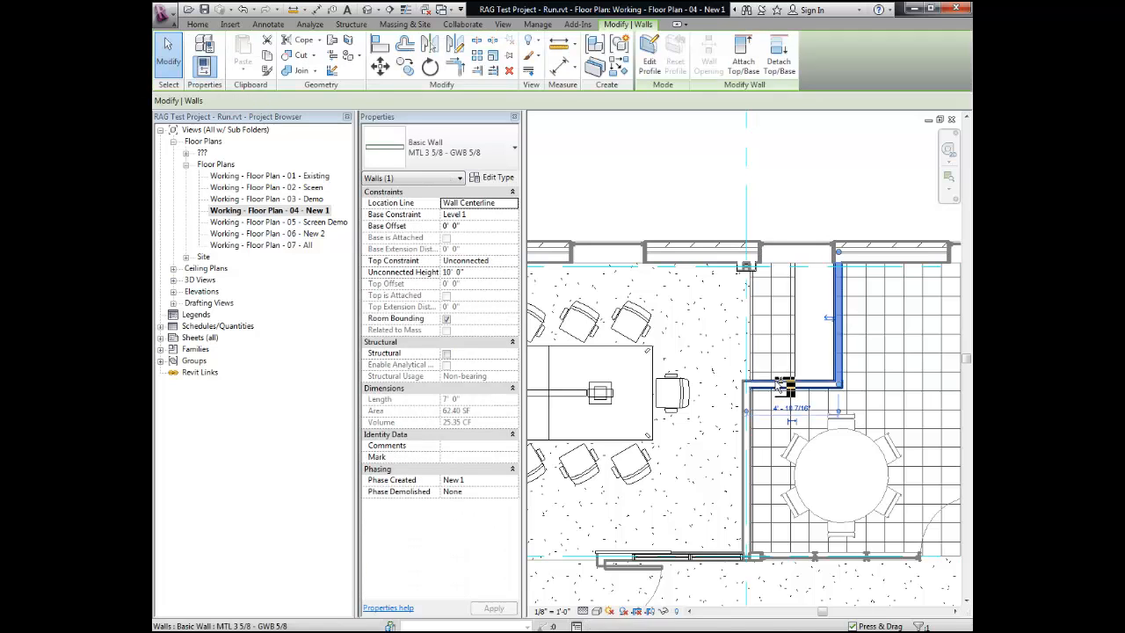
middle_drag(740, 404, 780, 373)
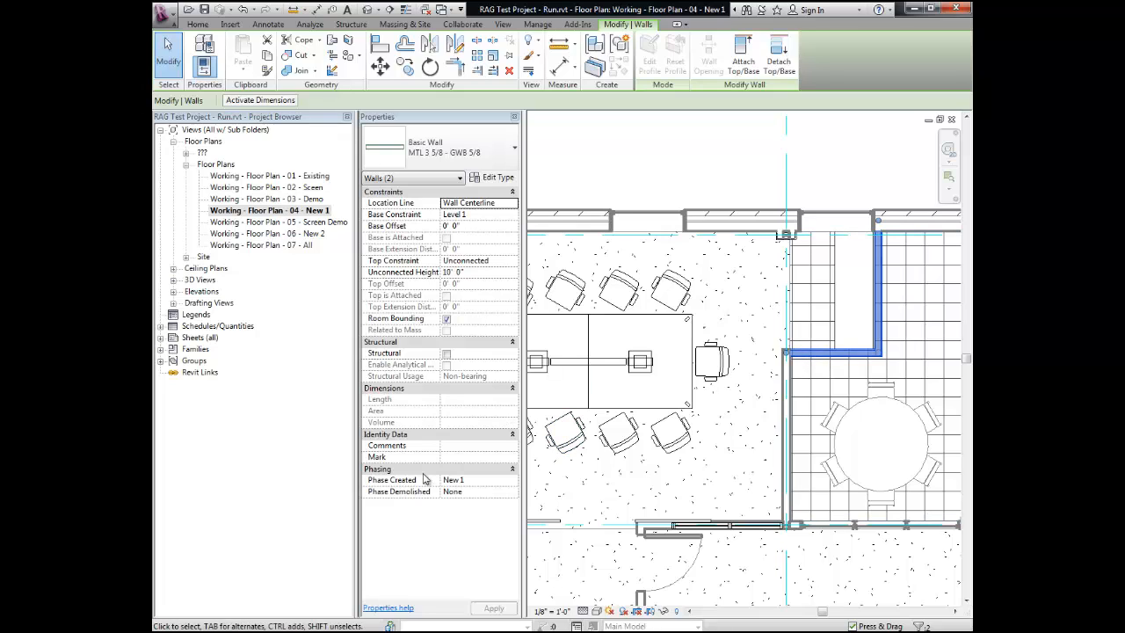
click(514, 480)
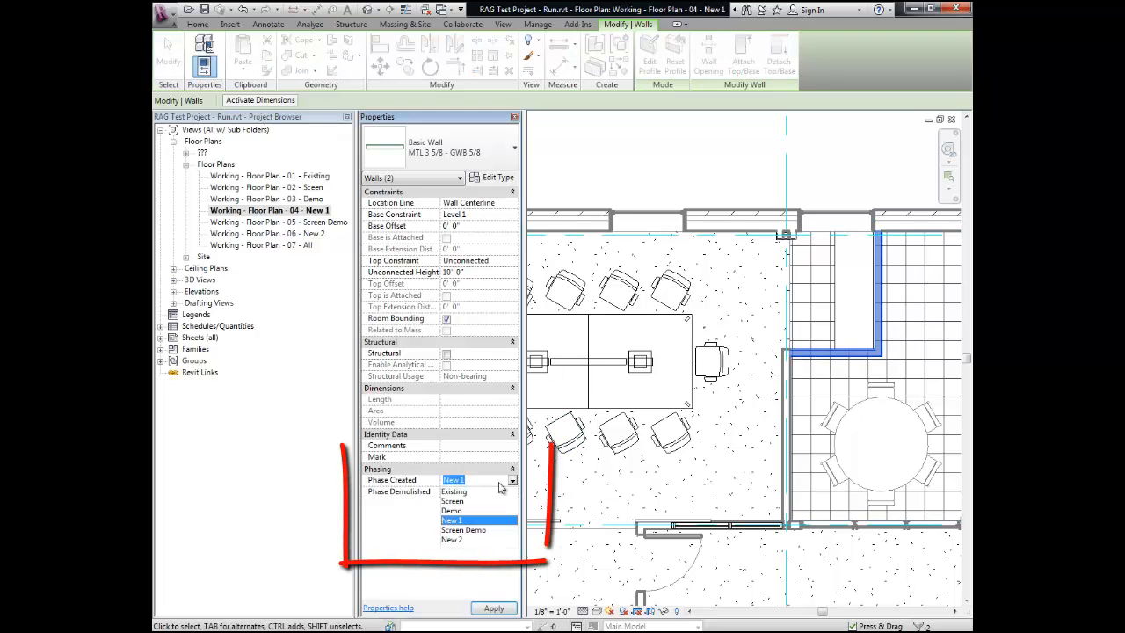
click(464, 502)
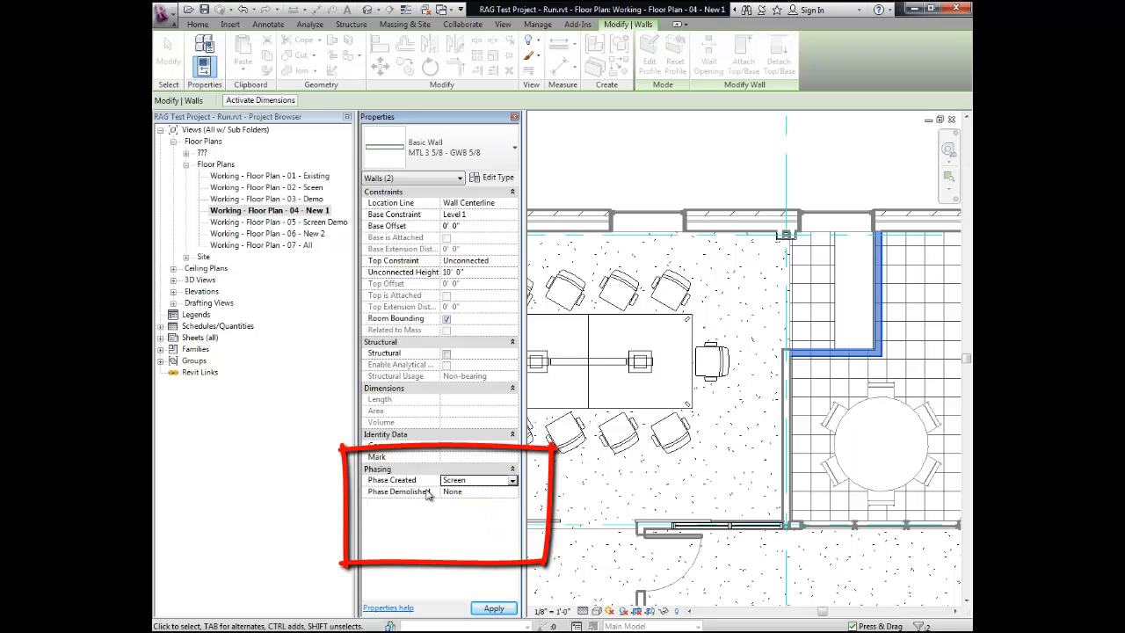
click(750, 449)
Step: Inspect the alcove walls, and check them along with the corridor partition in the Working - Floor Plan - 02 - Sceen view
scroll(886, 240, up, 1)
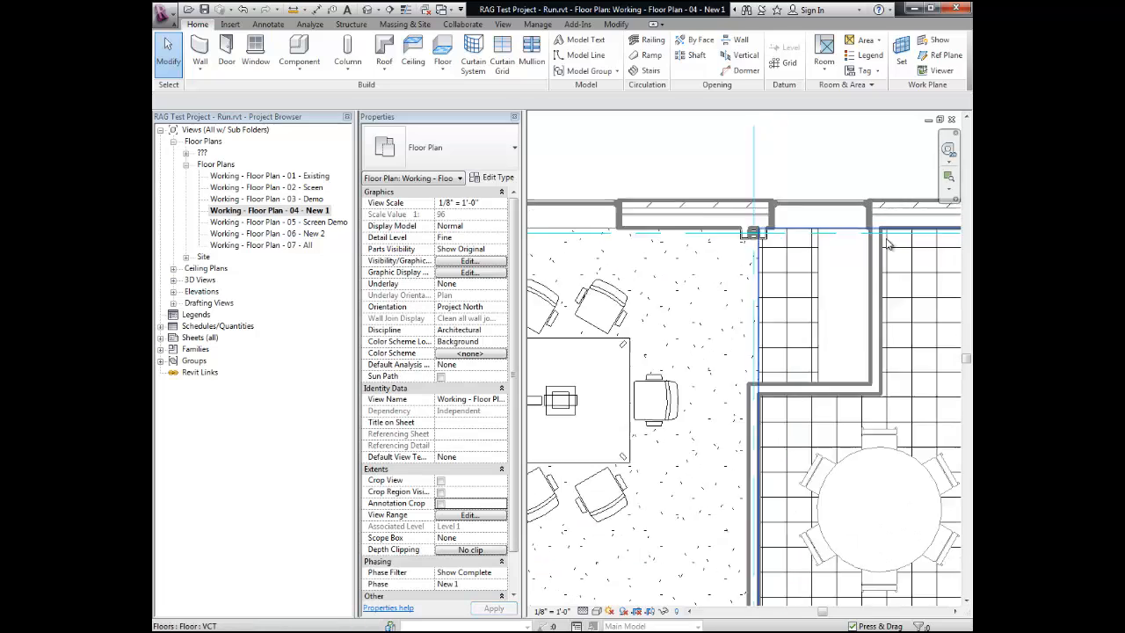
scroll(888, 244, up, 1)
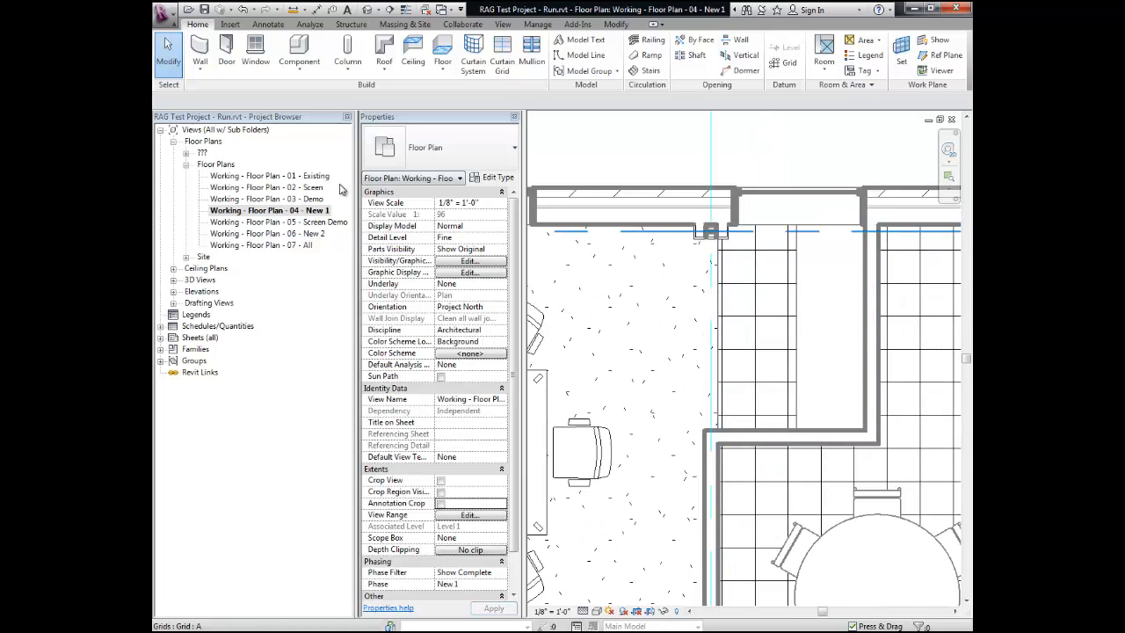
double_click(268, 188)
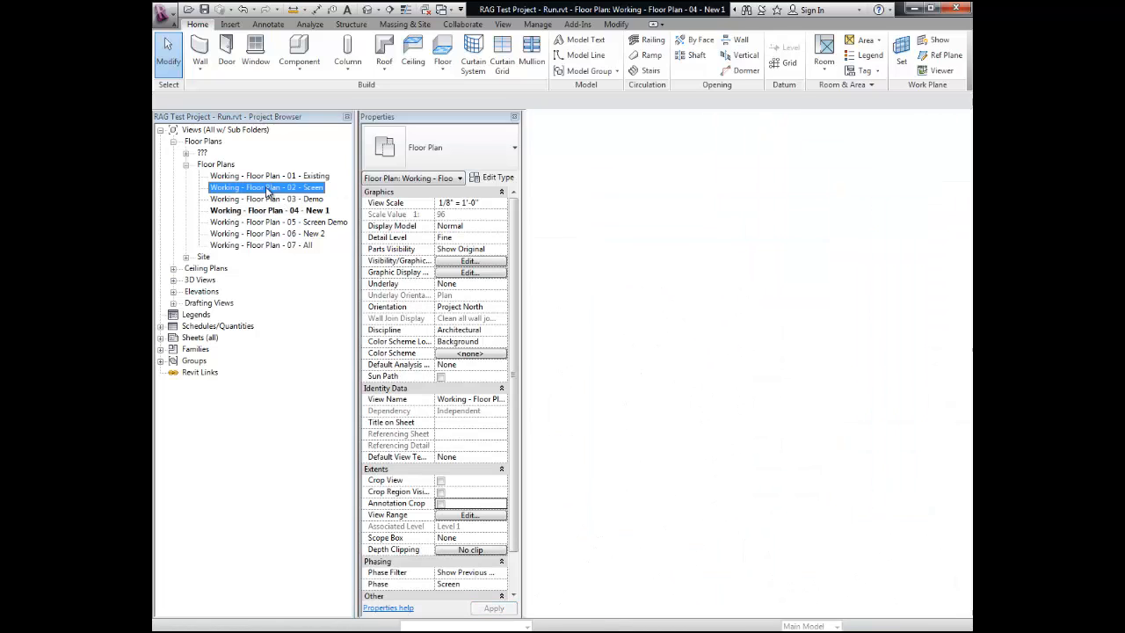
scroll(895, 193, up, 1)
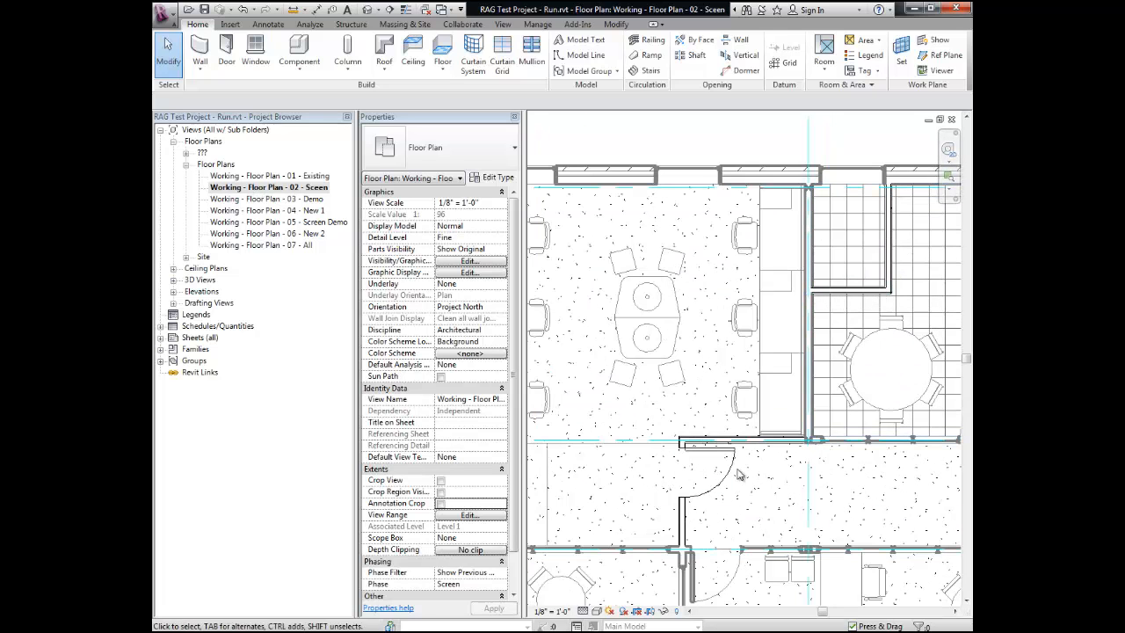
scroll(694, 450, down, 1)
scroll(694, 450, down, 2)
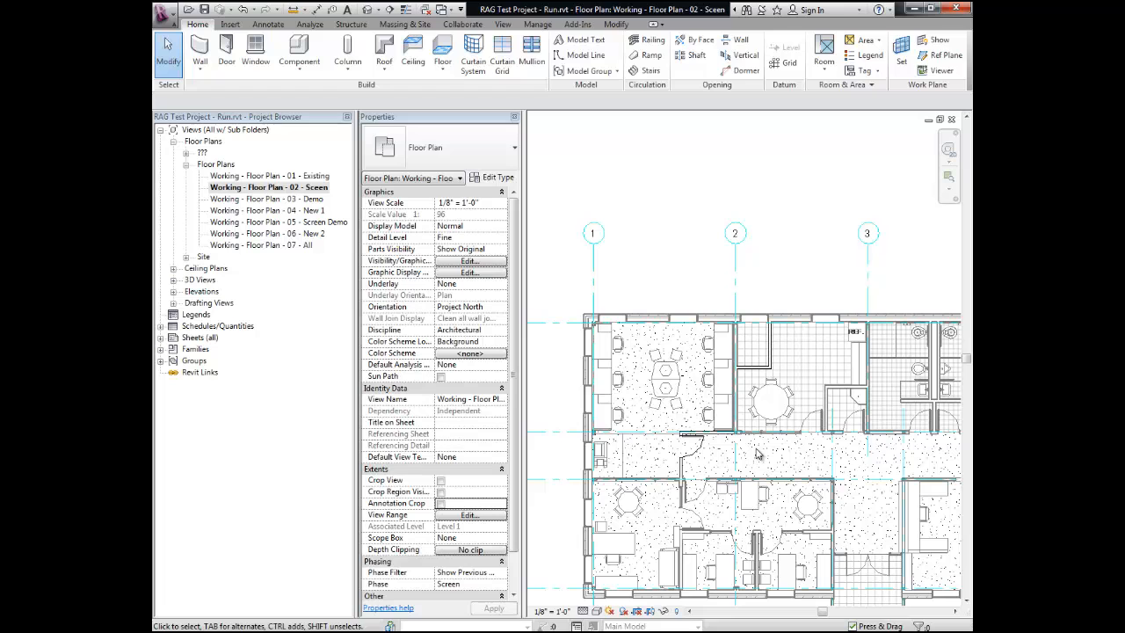
scroll(726, 453, up, 1)
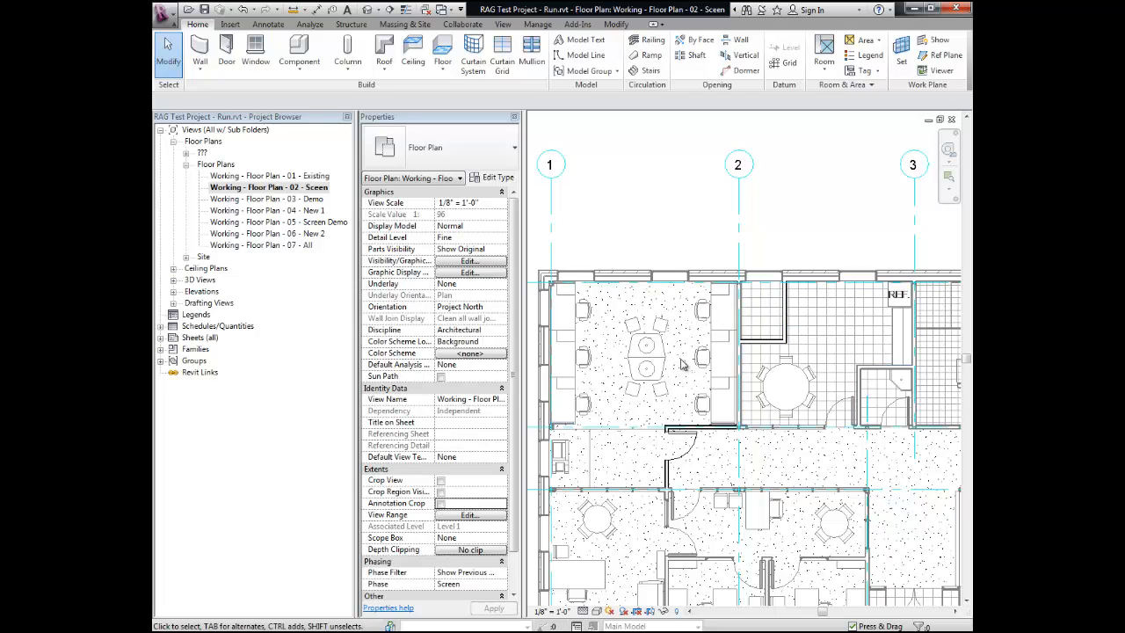
Step: In the Working - Floor Plan - 04 - New 1 view, set Phase Created to New 2 for the five furniture systems forming the conference room's sliding glass front
double_click(291, 210)
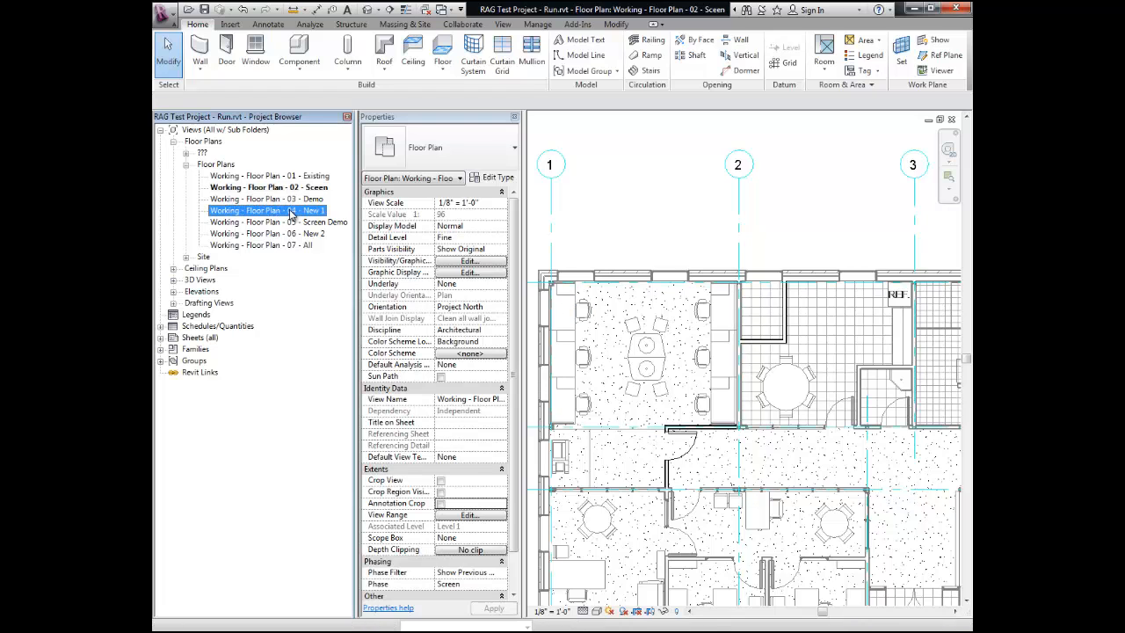
middle_drag(793, 329, 856, 158)
scroll(791, 325, down, 3)
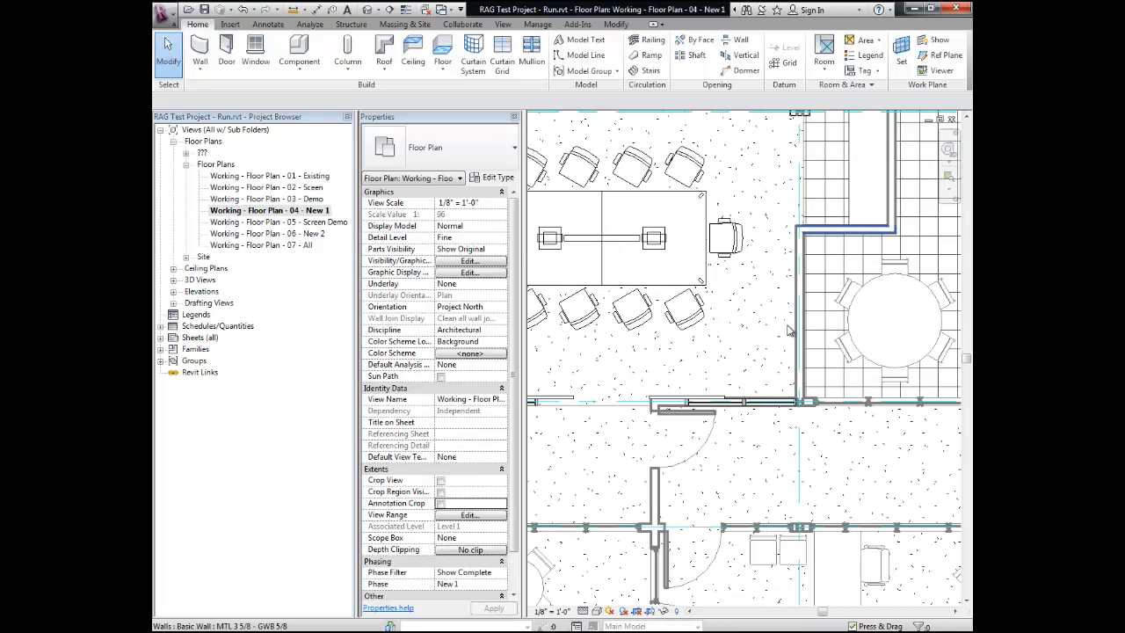
scroll(676, 450, up, 2)
scroll(699, 381, up, 1)
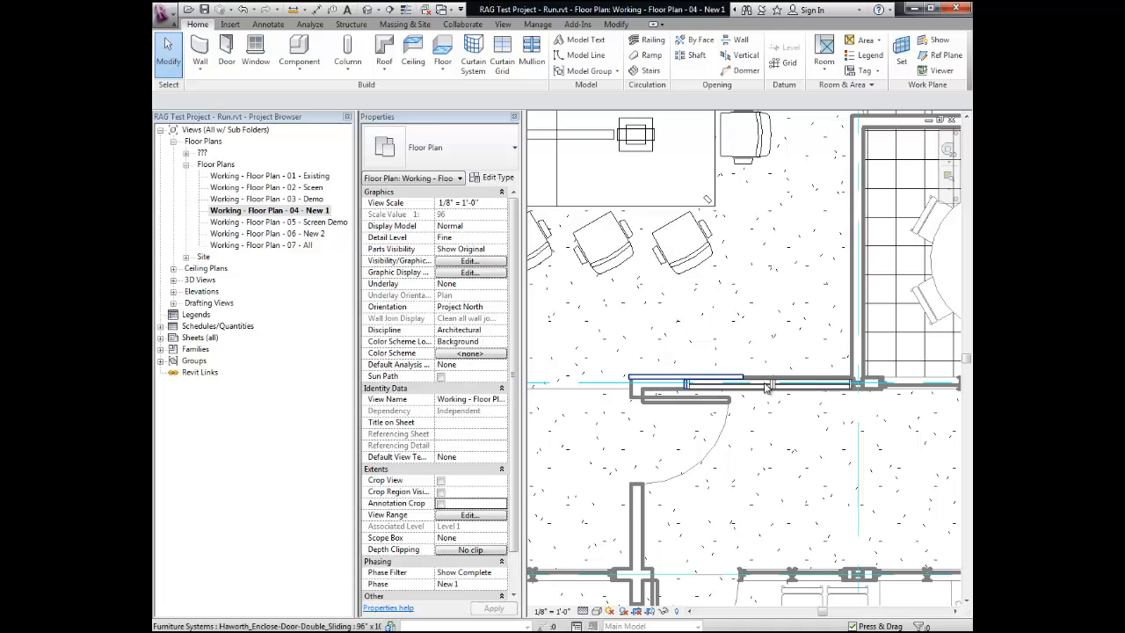
scroll(696, 388, up, 1)
click(691, 394)
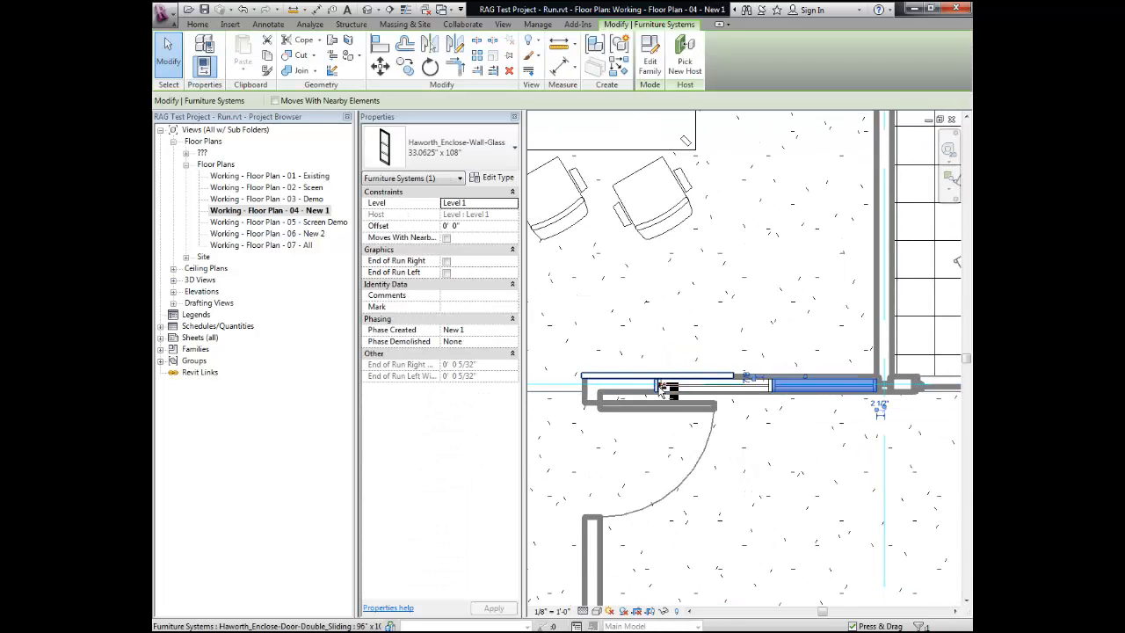
ctrl+click(668, 394)
ctrl+click(668, 394)
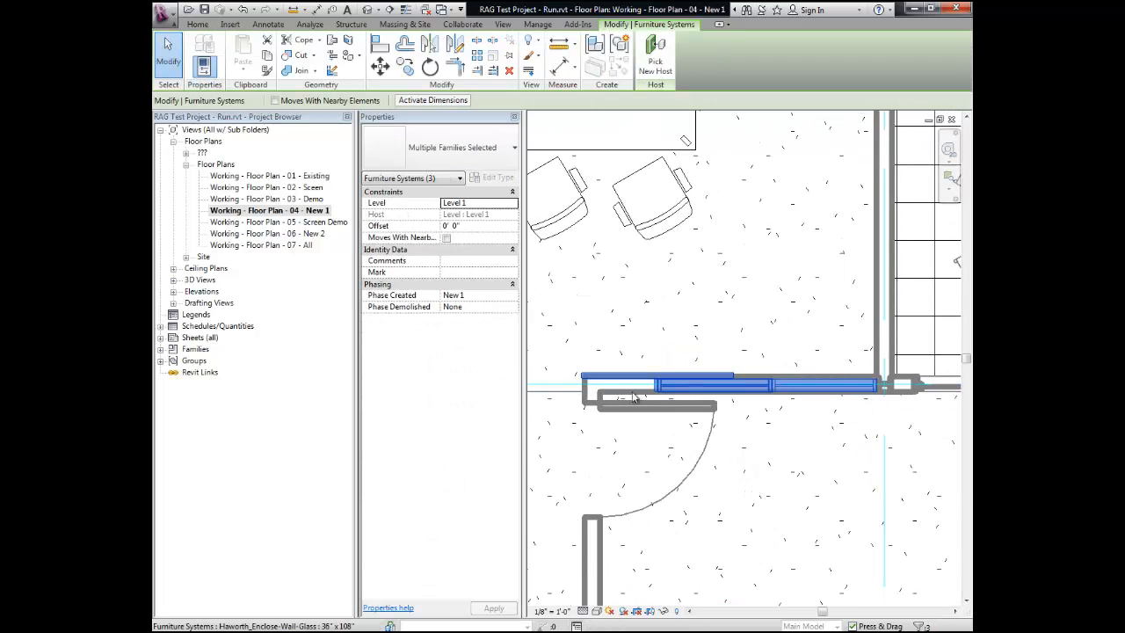
middle_drag(617, 397, 781, 392)
ctrl+click(734, 369)
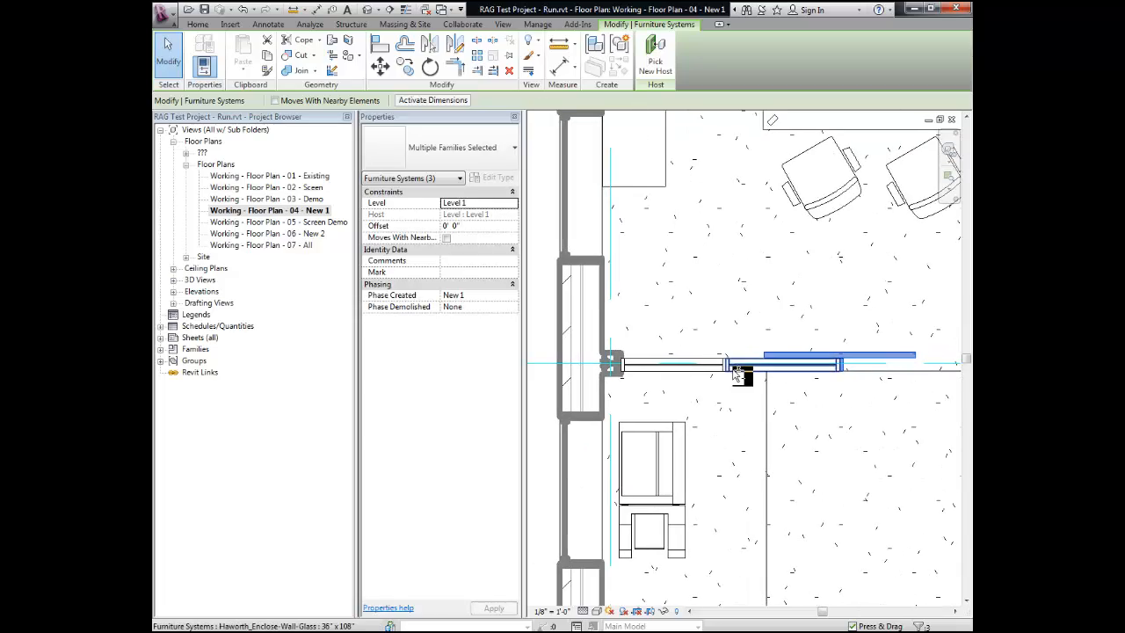
ctrl+click(721, 369)
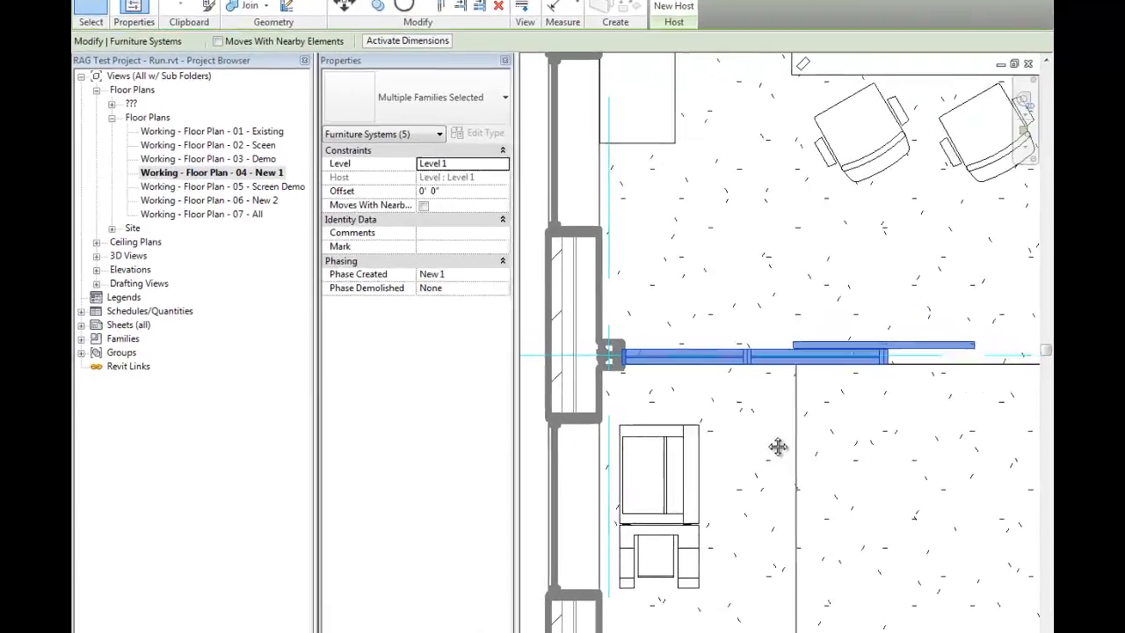
middle_drag(777, 447, 673, 454)
scroll(739, 448, down, 3)
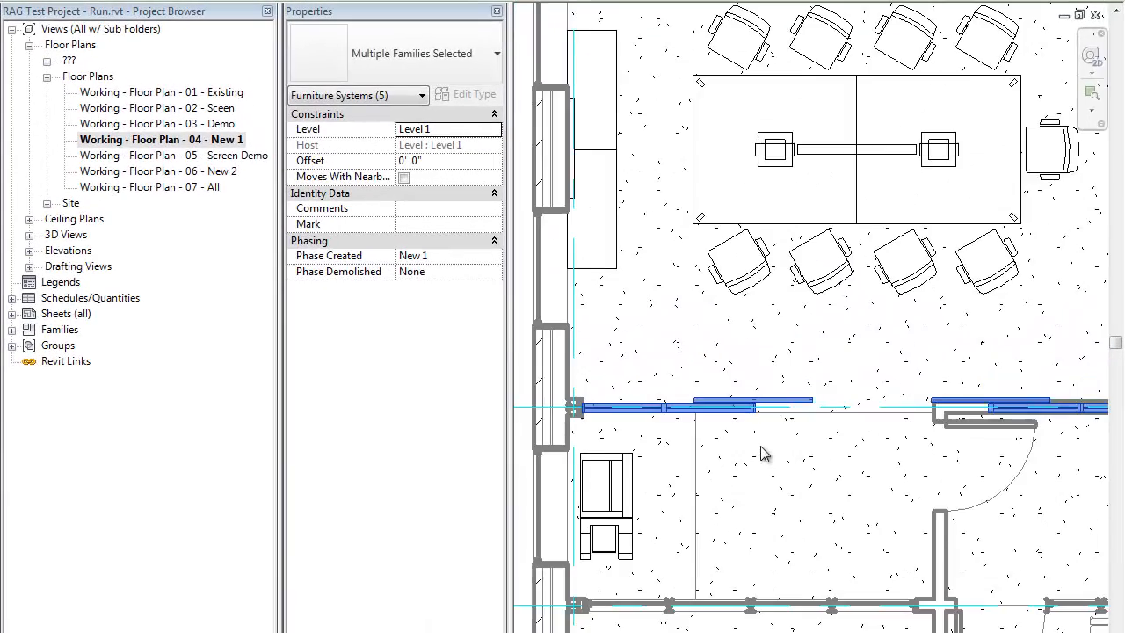
click(495, 257)
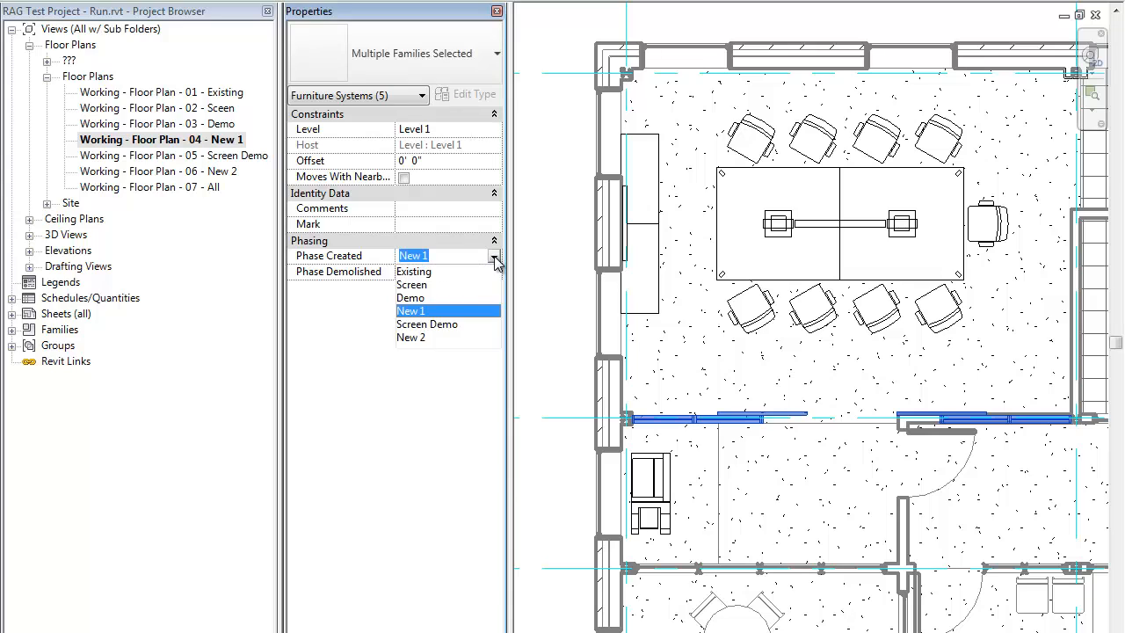
click(413, 338)
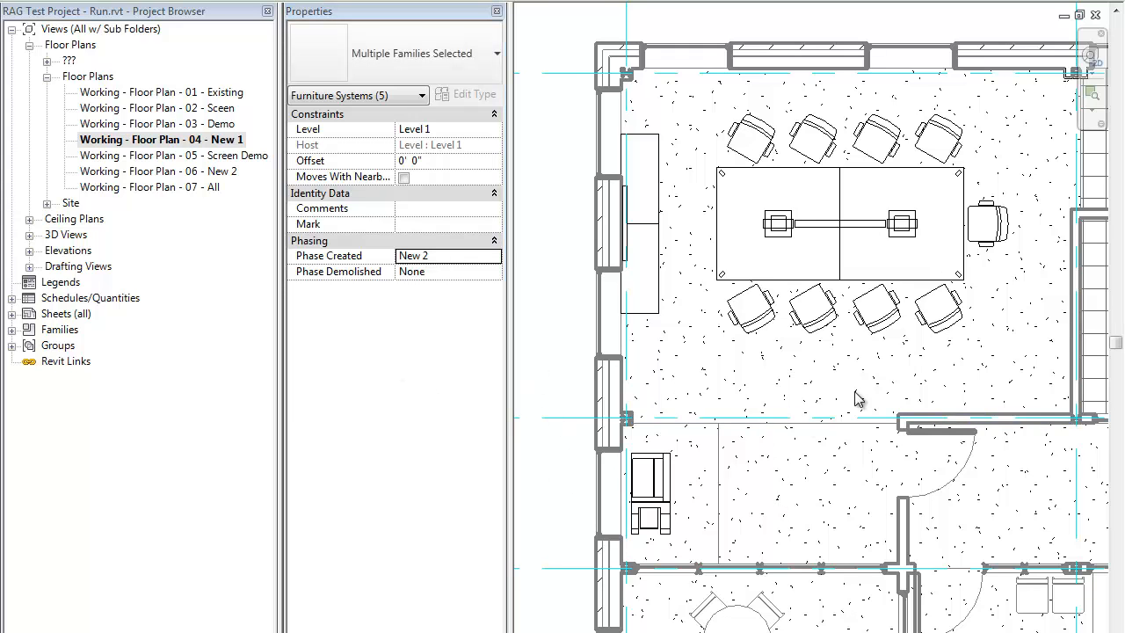
scroll(859, 398, down, 1)
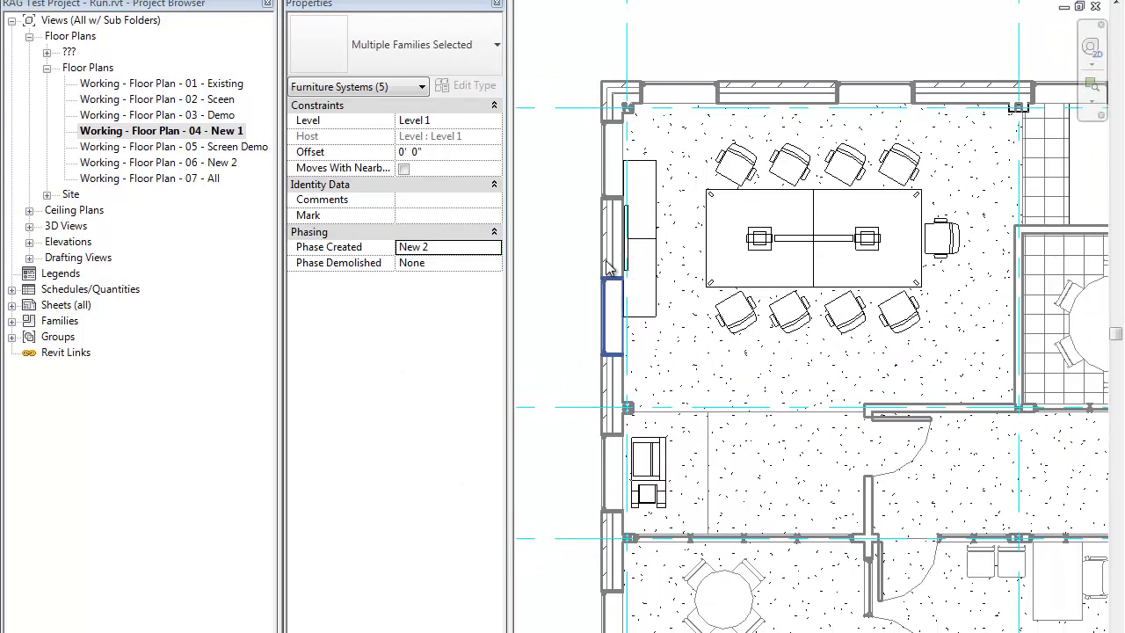
click(573, 252)
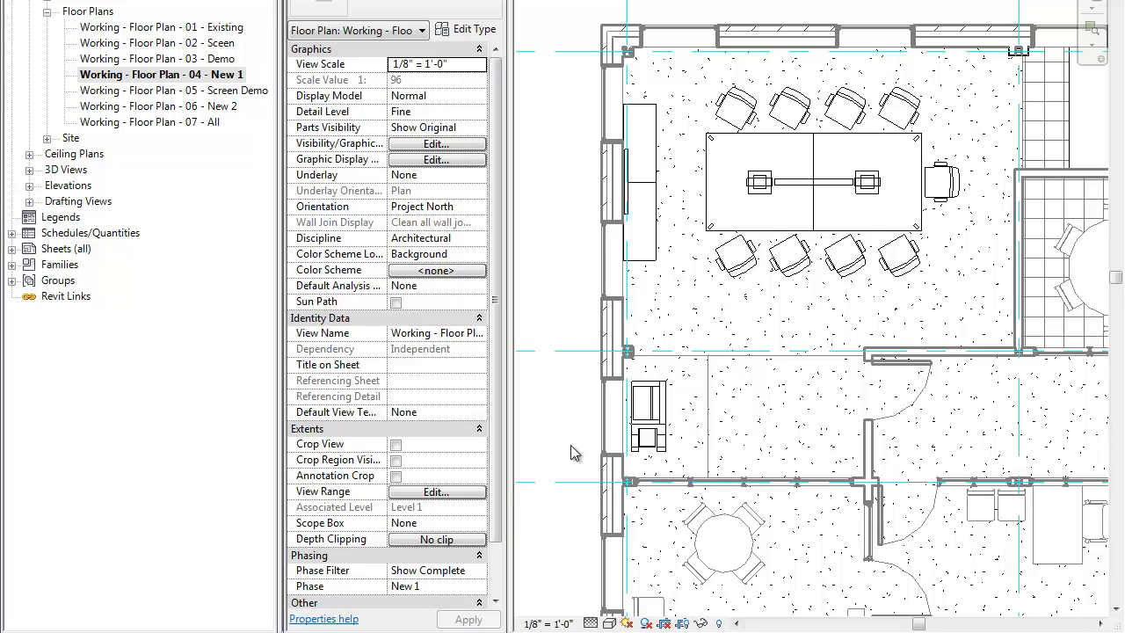
Step: Open the Working - Floor Plan - 05 - Screen Demo view and set its Phase to Screen Demo and Phase Filter to Show Previous + Demo
click(161, 92)
double_click(156, 93)
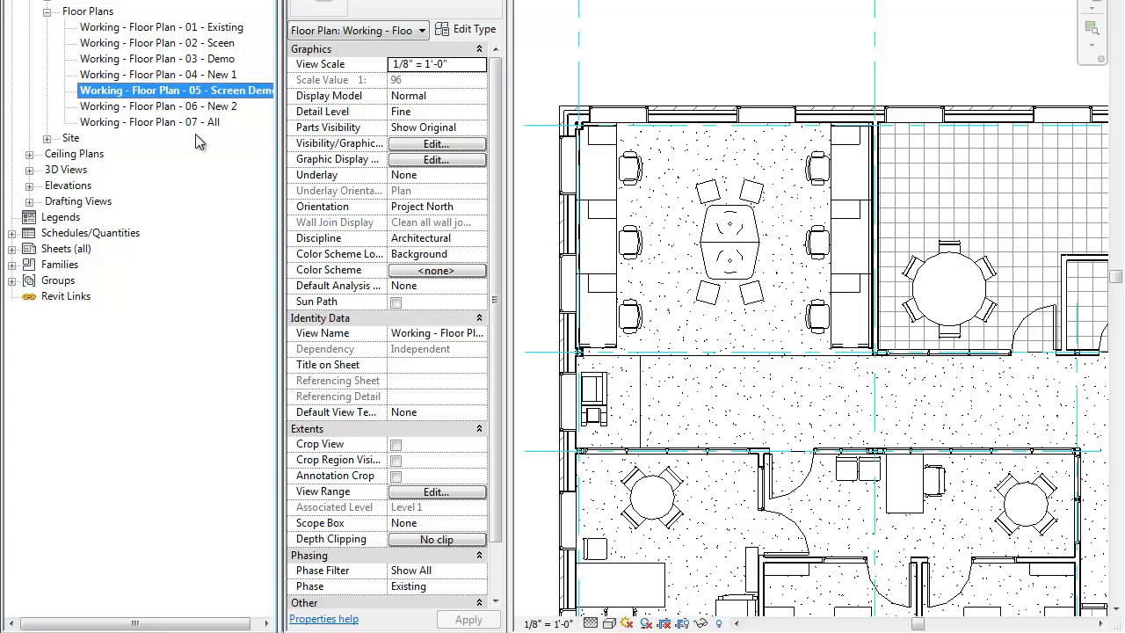
click(480, 586)
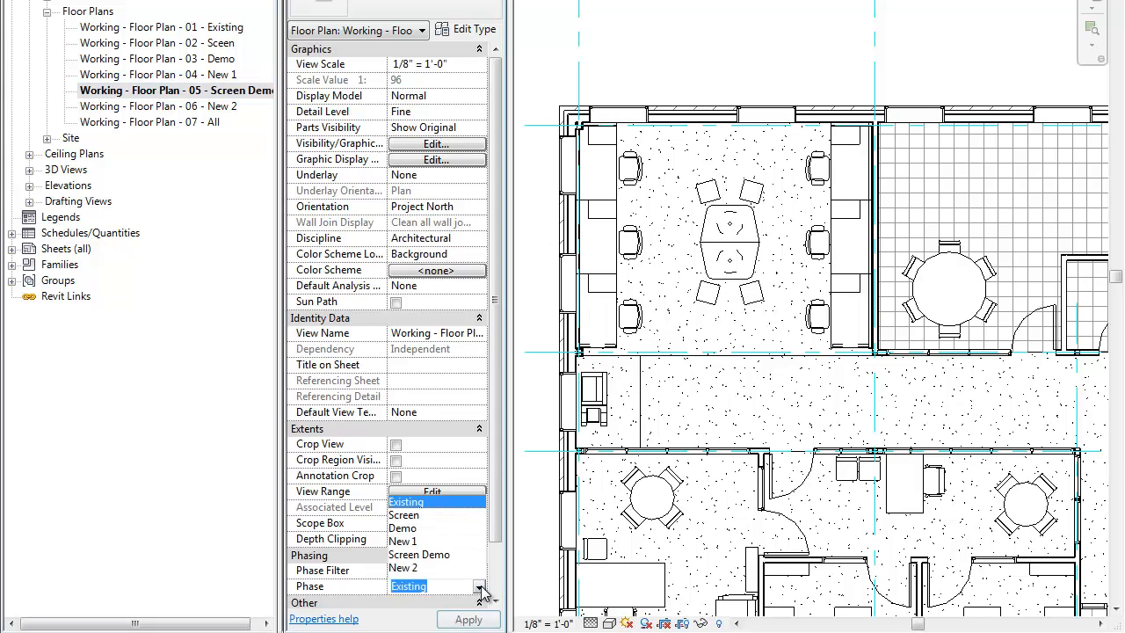
click(421, 554)
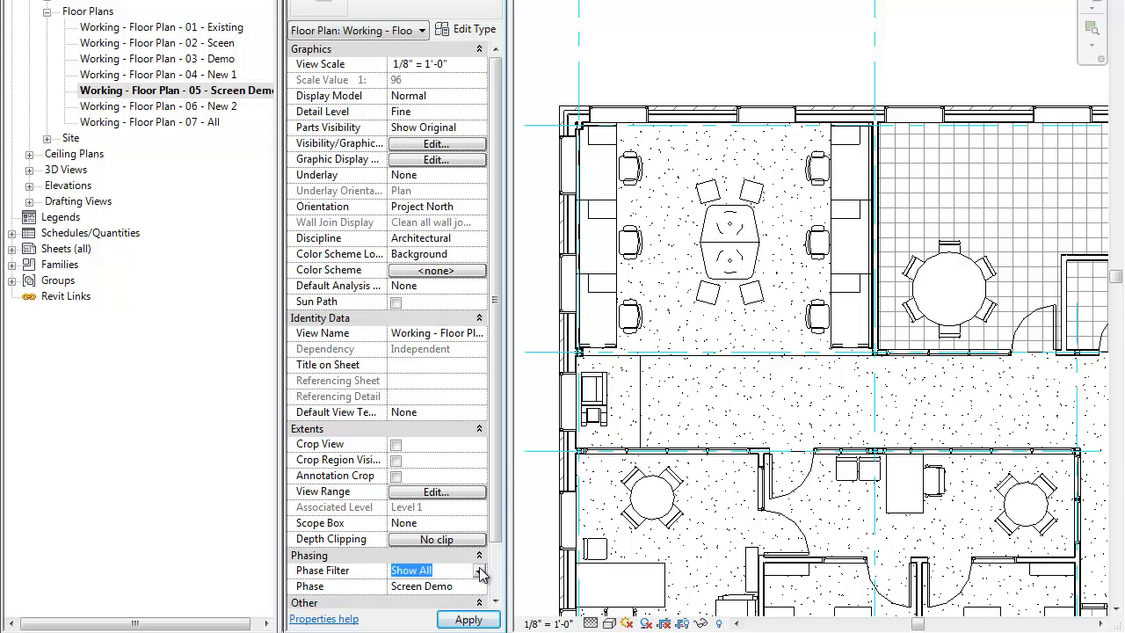
click(480, 571)
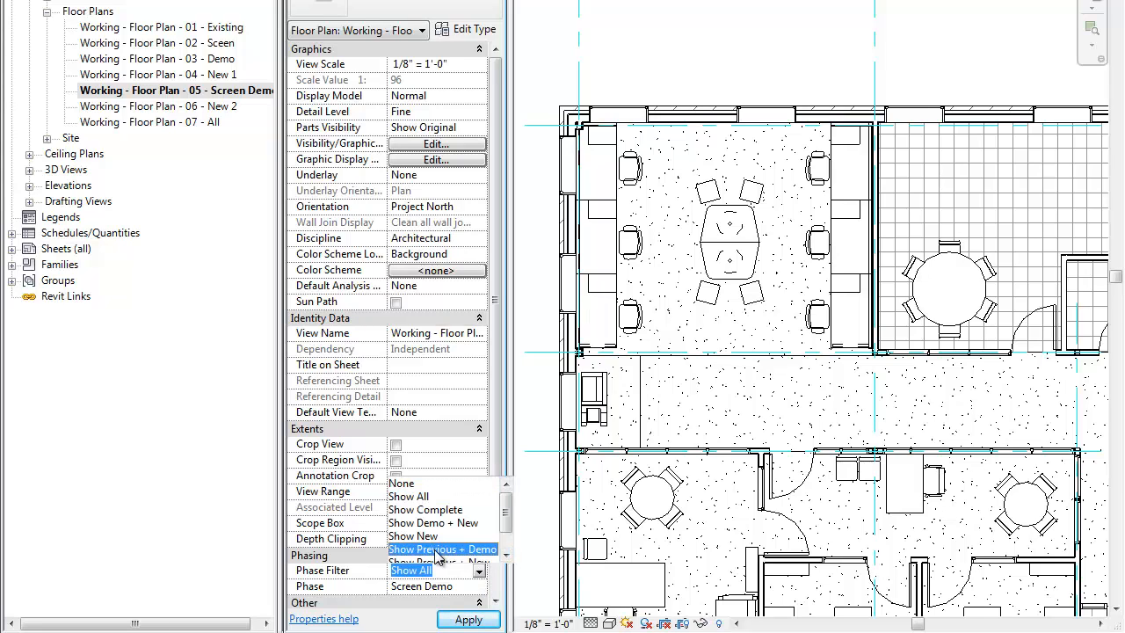
click(441, 550)
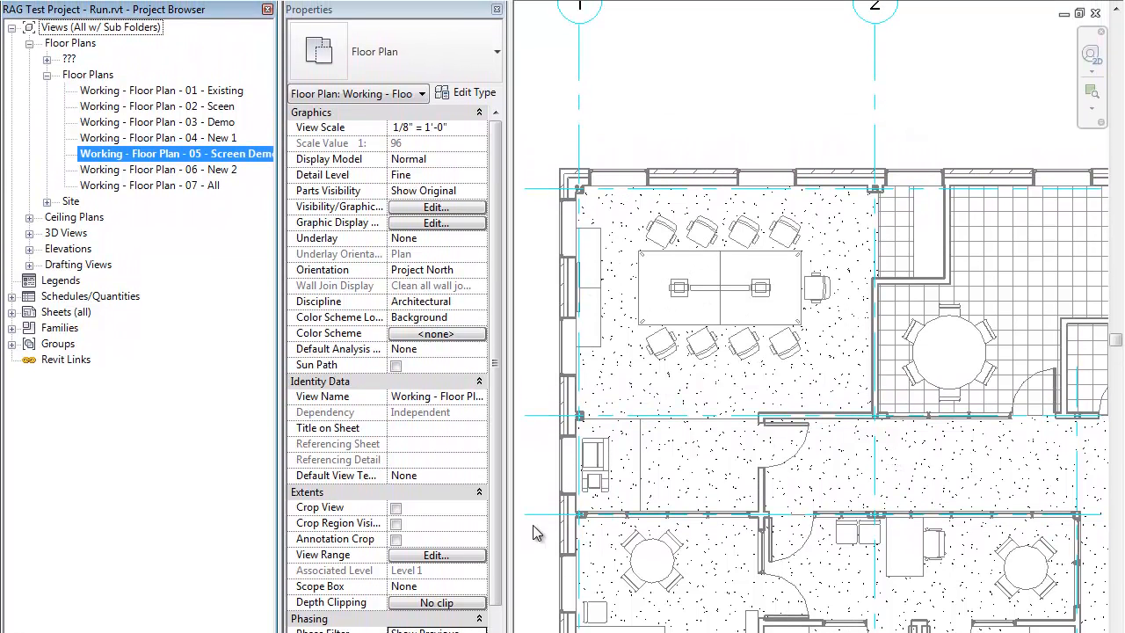
Step: Compare the conference room area in the Working - Floor Plan - 04 - New 1 and Working - Floor Plan - 05 - Screen Demo views
double_click(154, 138)
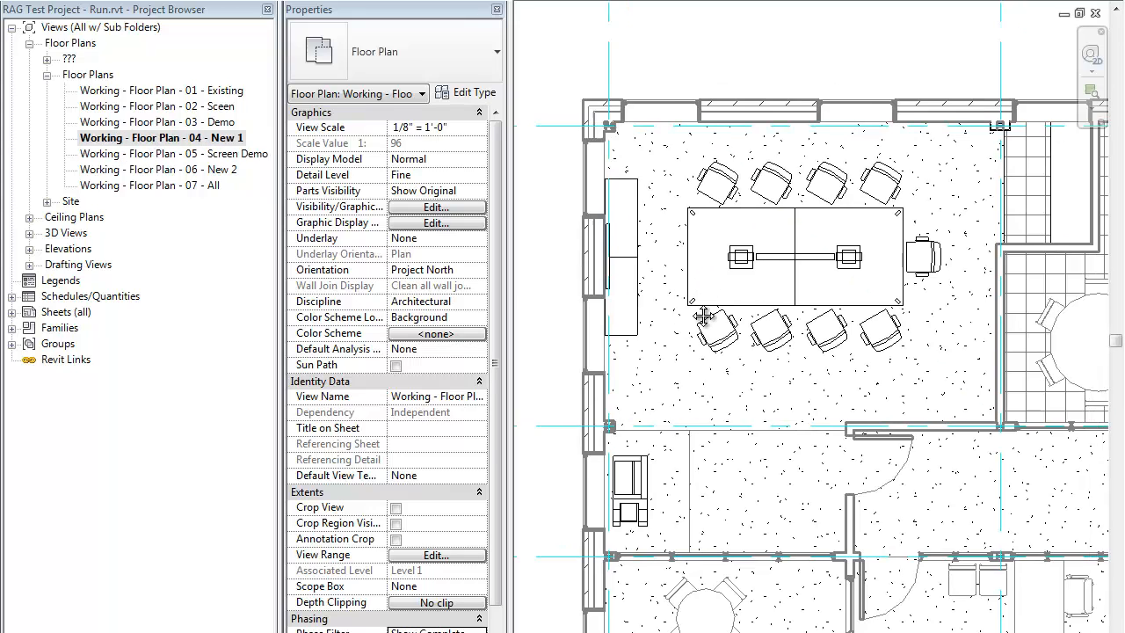
double_click(171, 155)
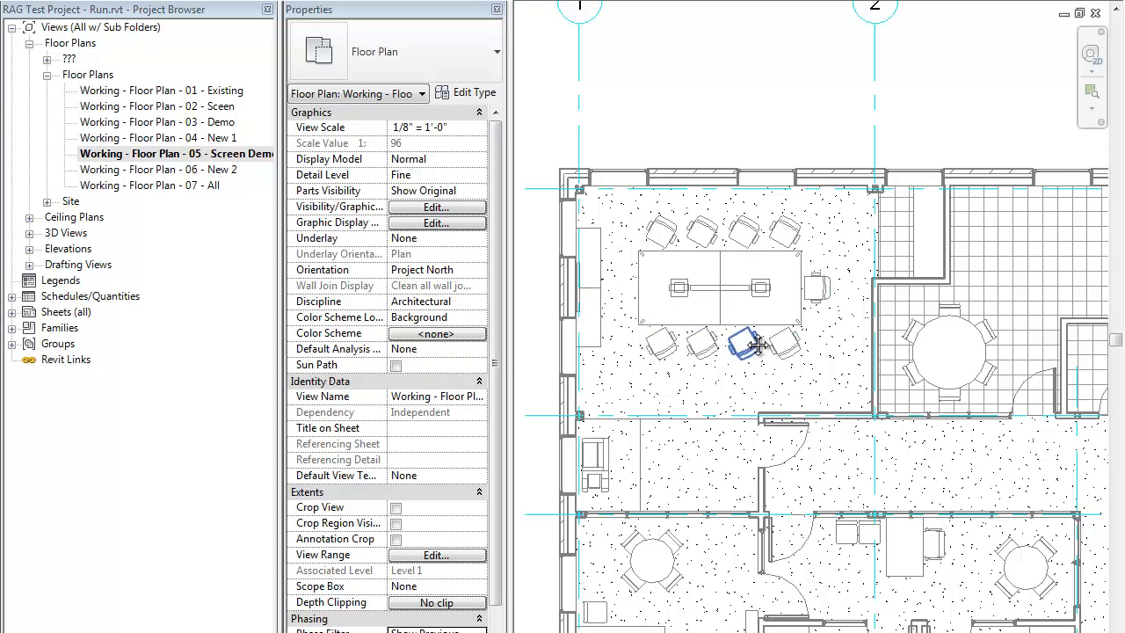
middle_drag(758, 345, 709, 318)
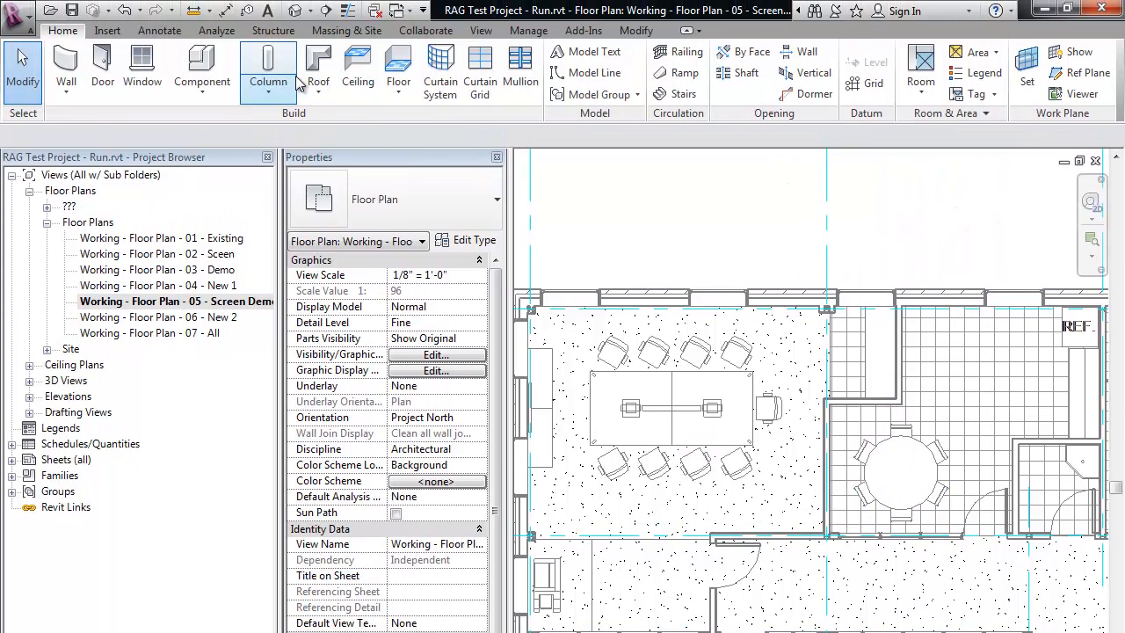
Step: Demolish the screen wall along the conference room's corridor side and the corridor partition with its door
click(528, 30)
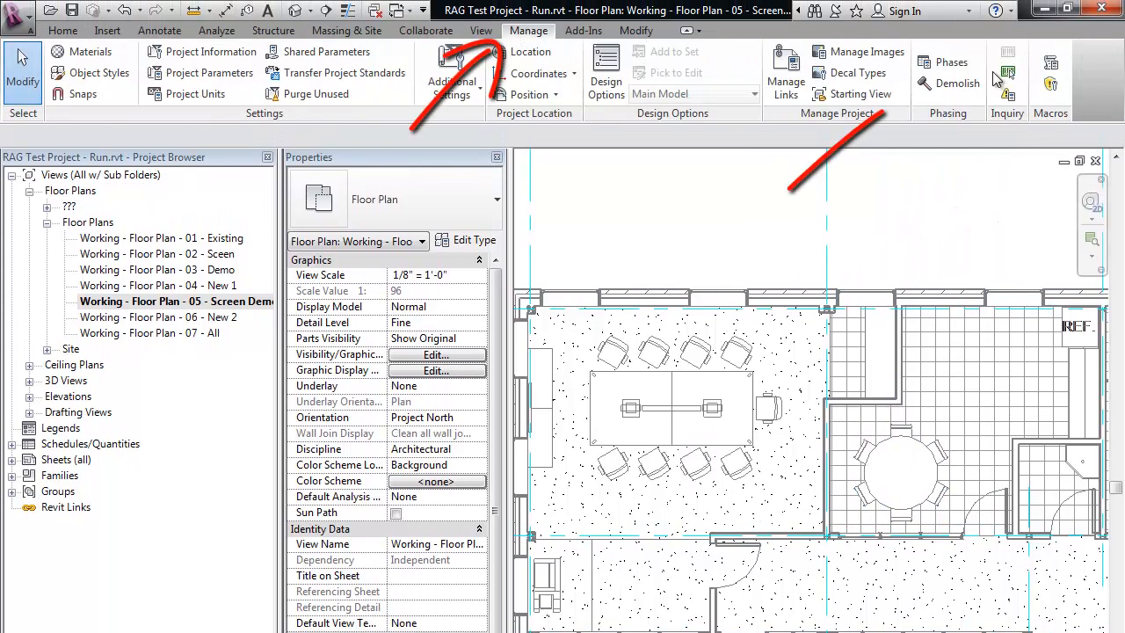
click(954, 82)
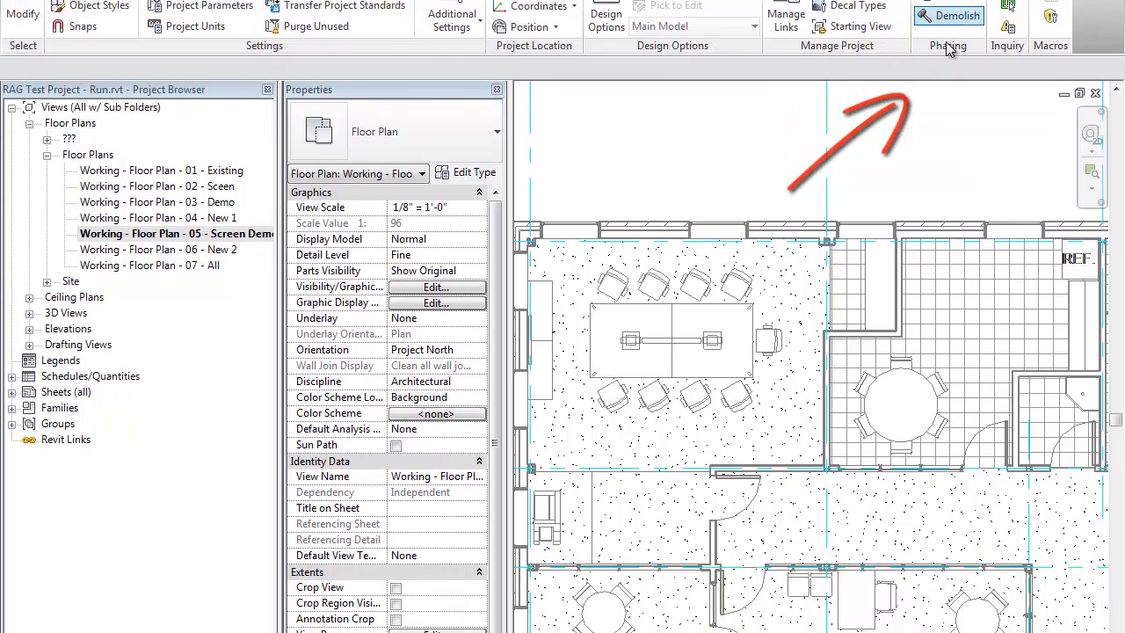
scroll(772, 466, up, 3)
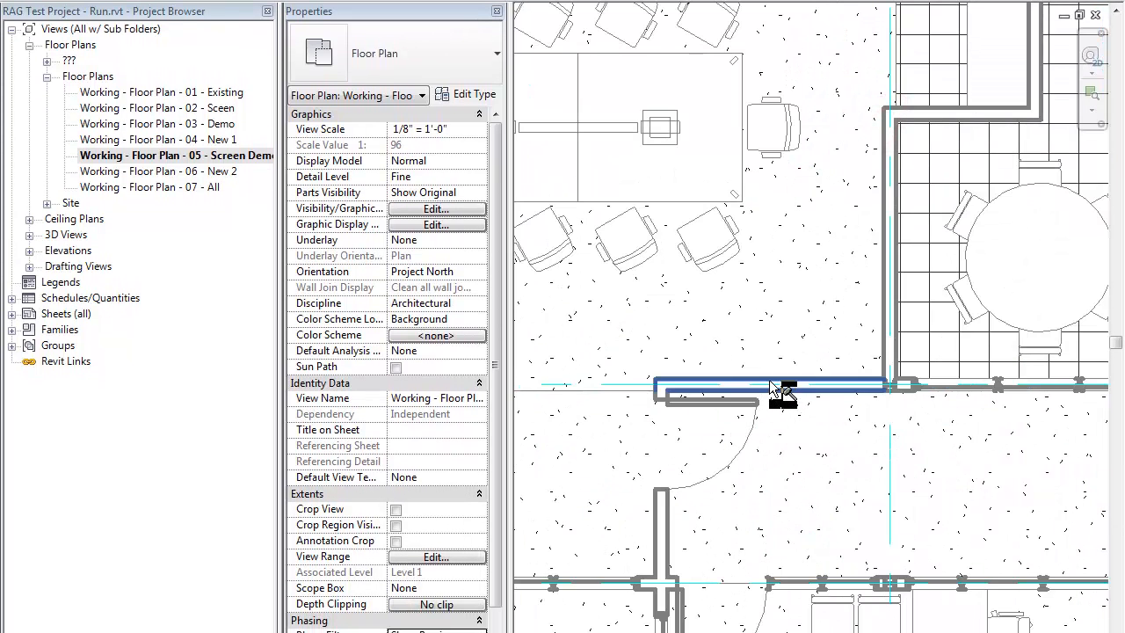
click(772, 387)
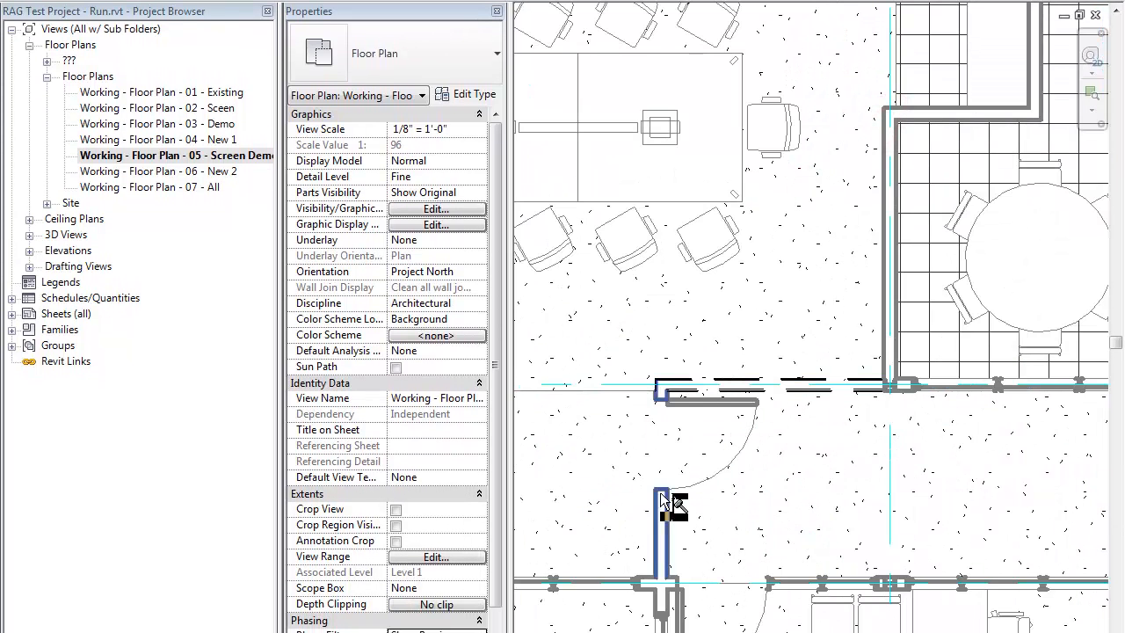
click(686, 519)
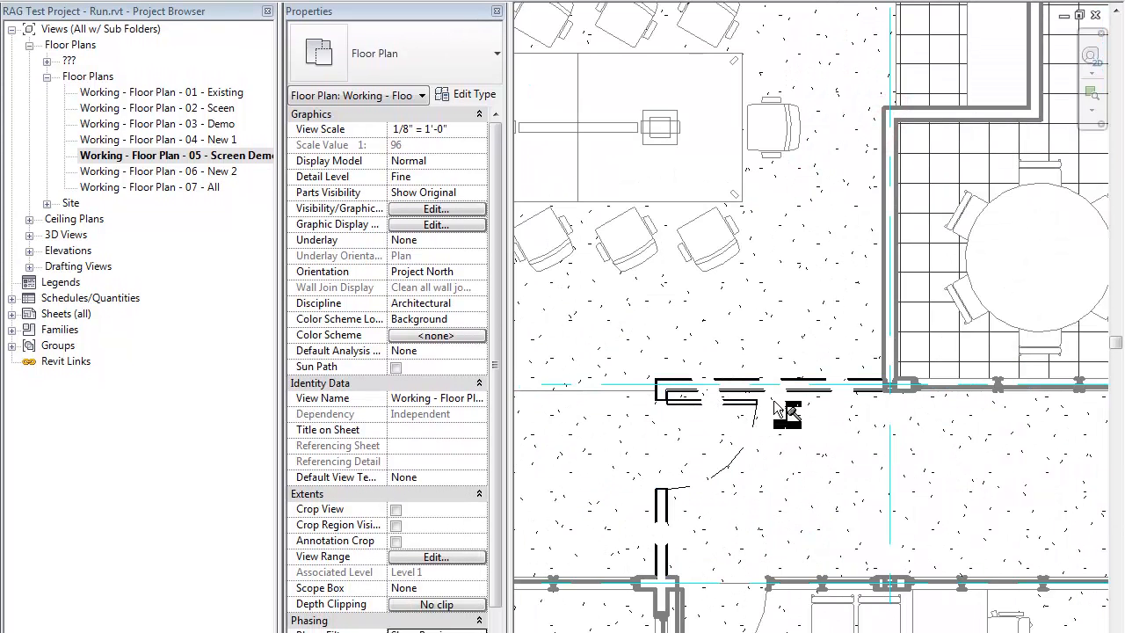
middle_drag(708, 518, 743, 501)
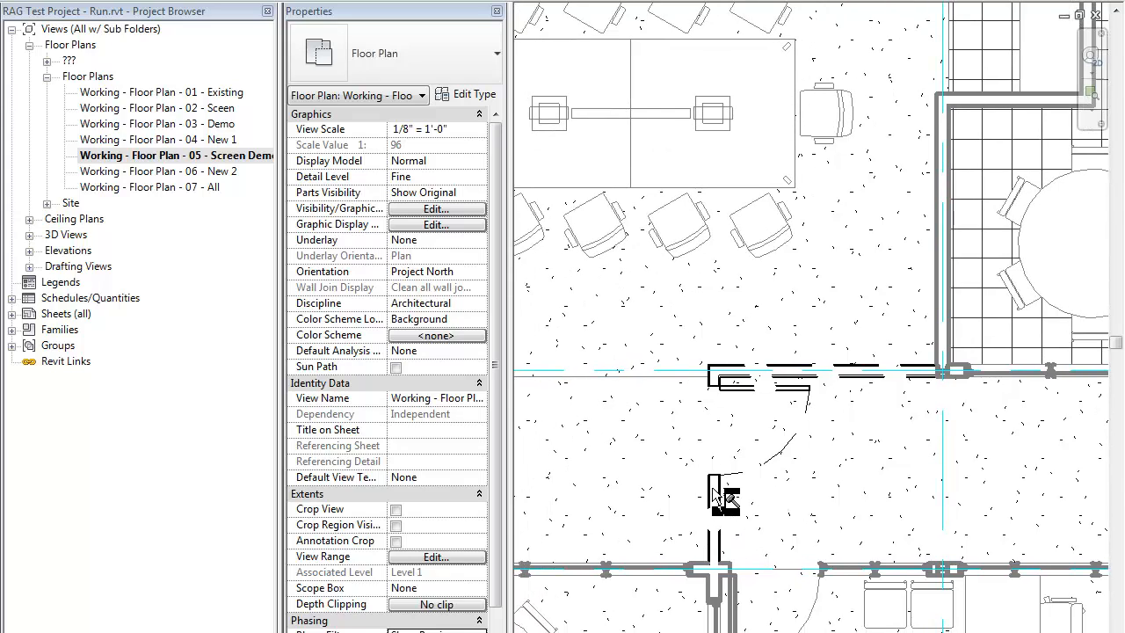
Step: Inspect the phasing properties of the demolished screen wall along the conference room
scroll(713, 494, down, 3)
scroll(716, 490, up, 2)
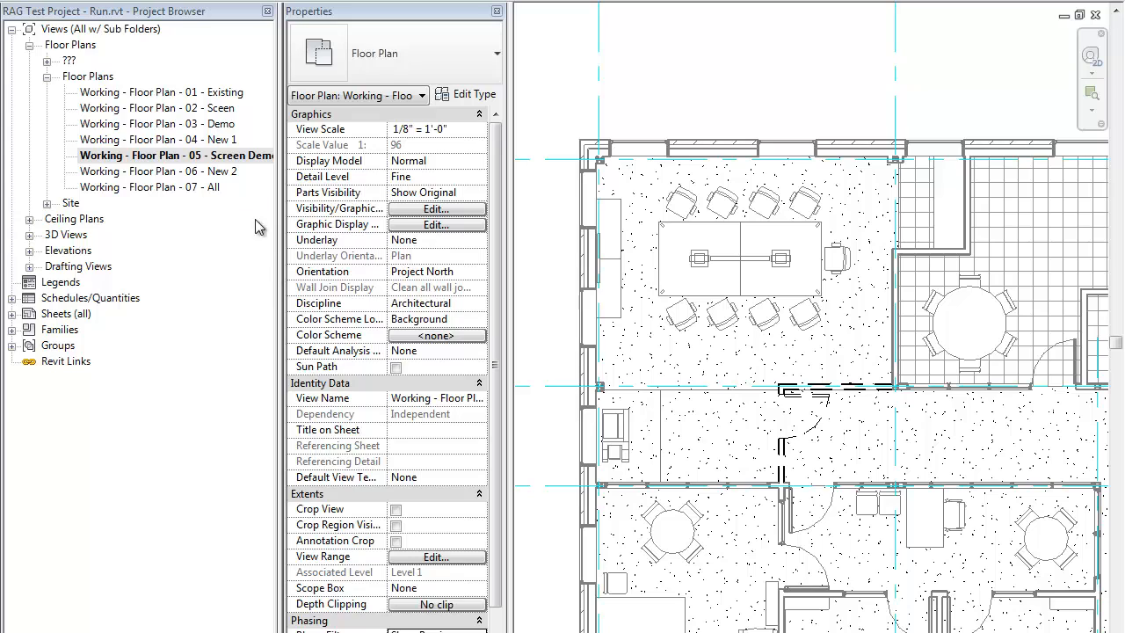
click(831, 396)
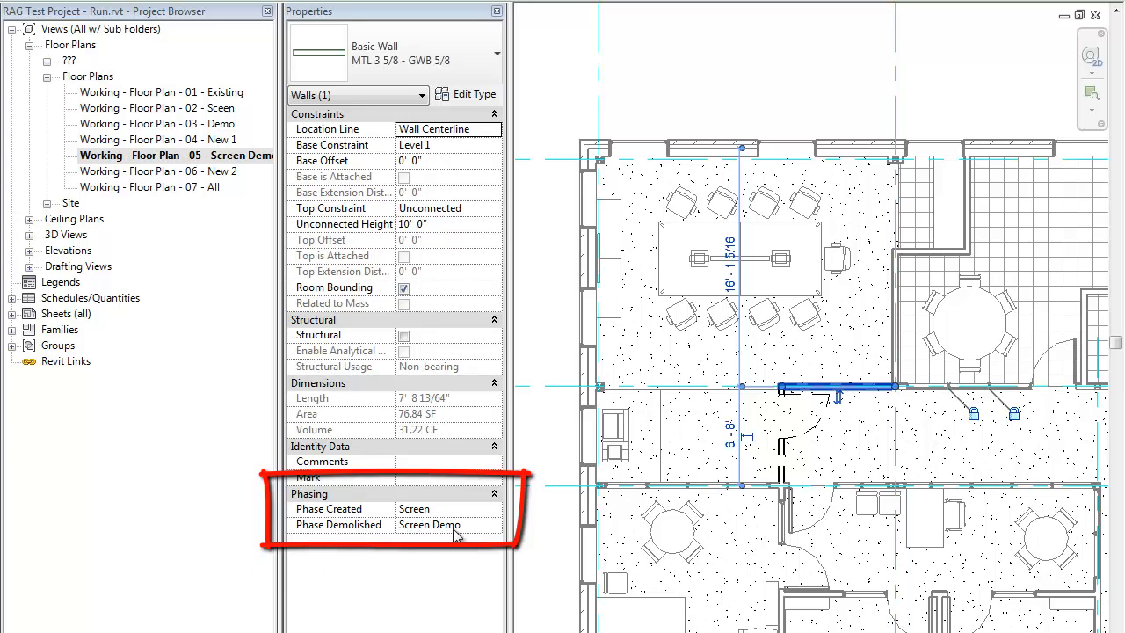
click(541, 445)
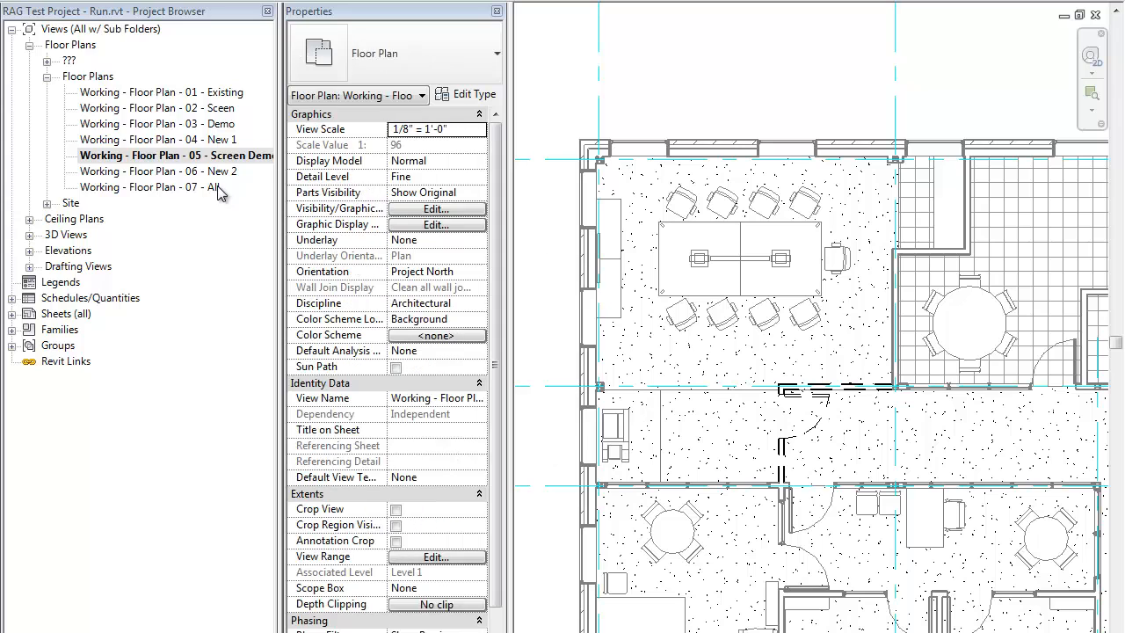
Step: Open the Working - Floor Plan - 06 - New 2 view and set its Phase to New 2 and Phase Filter to Show Complete
double_click(132, 171)
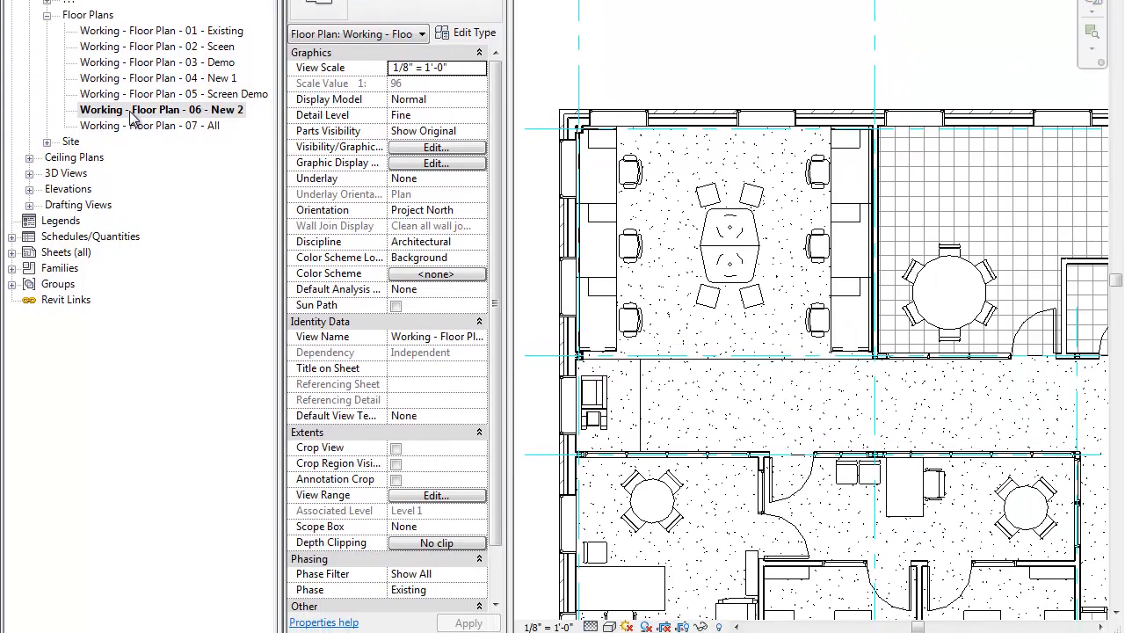
click(481, 593)
click(412, 570)
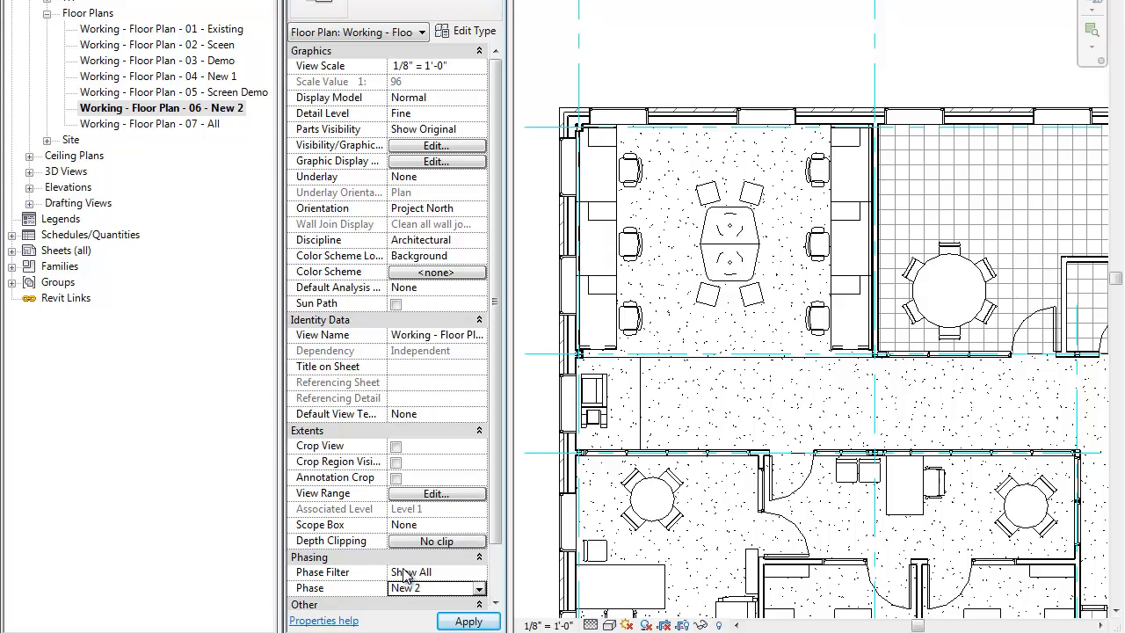
click(481, 574)
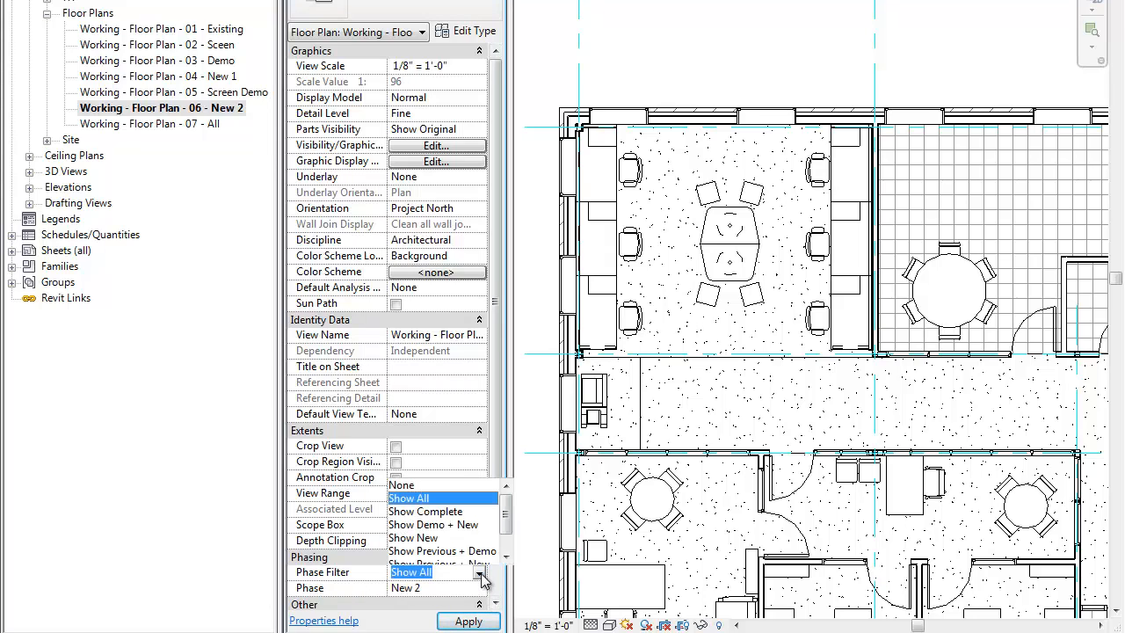
click(426, 512)
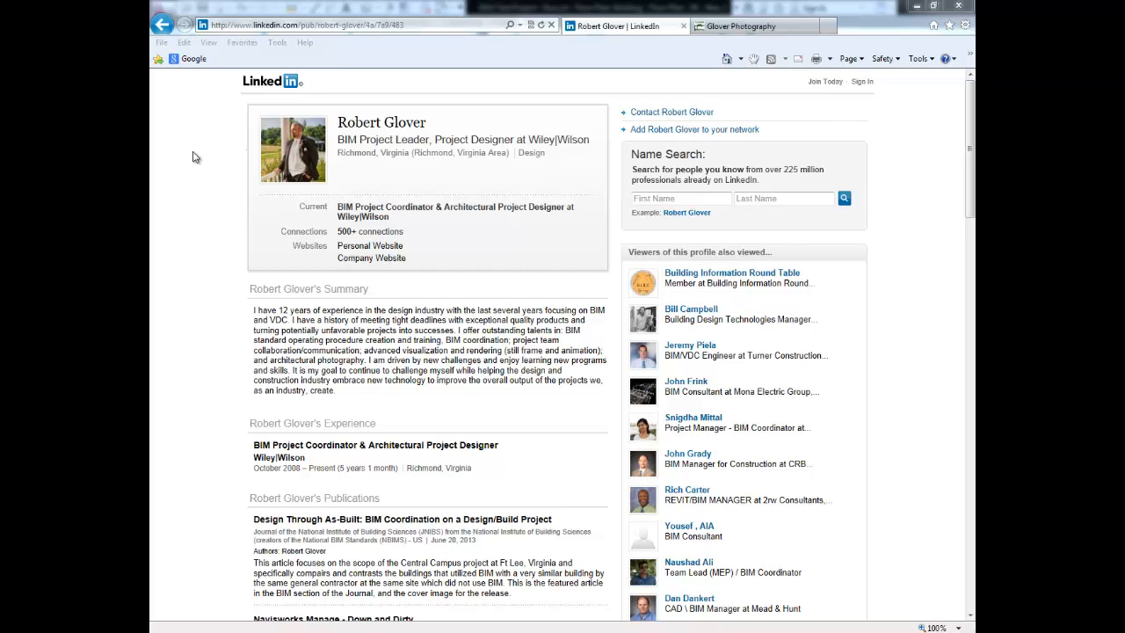
Step: Switch to the Glover Photography web page in the browser
click(747, 25)
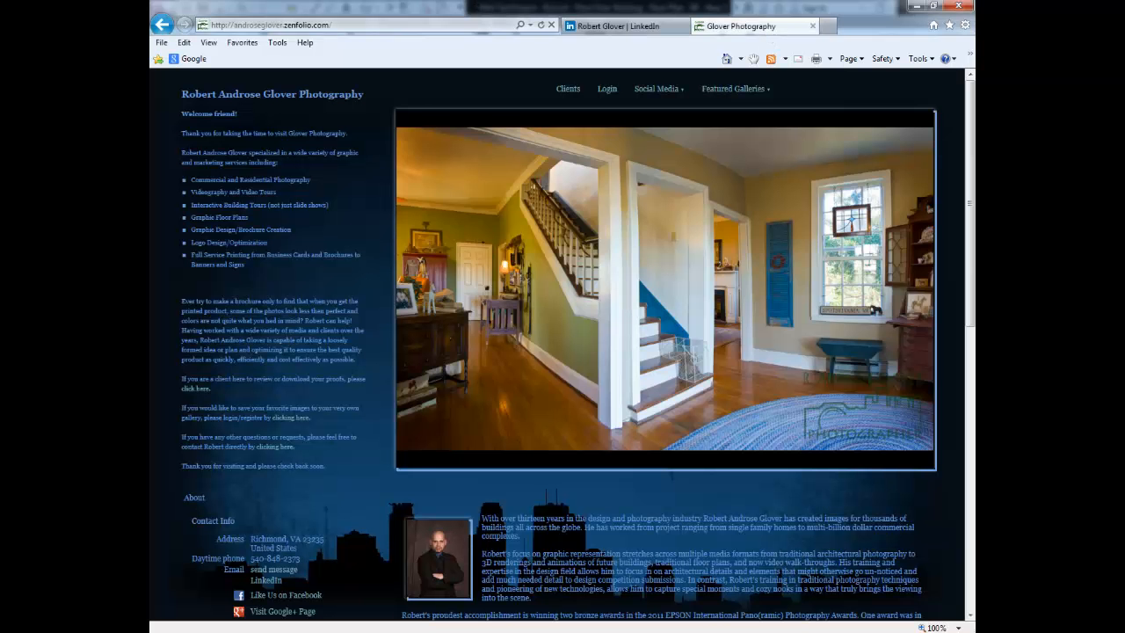